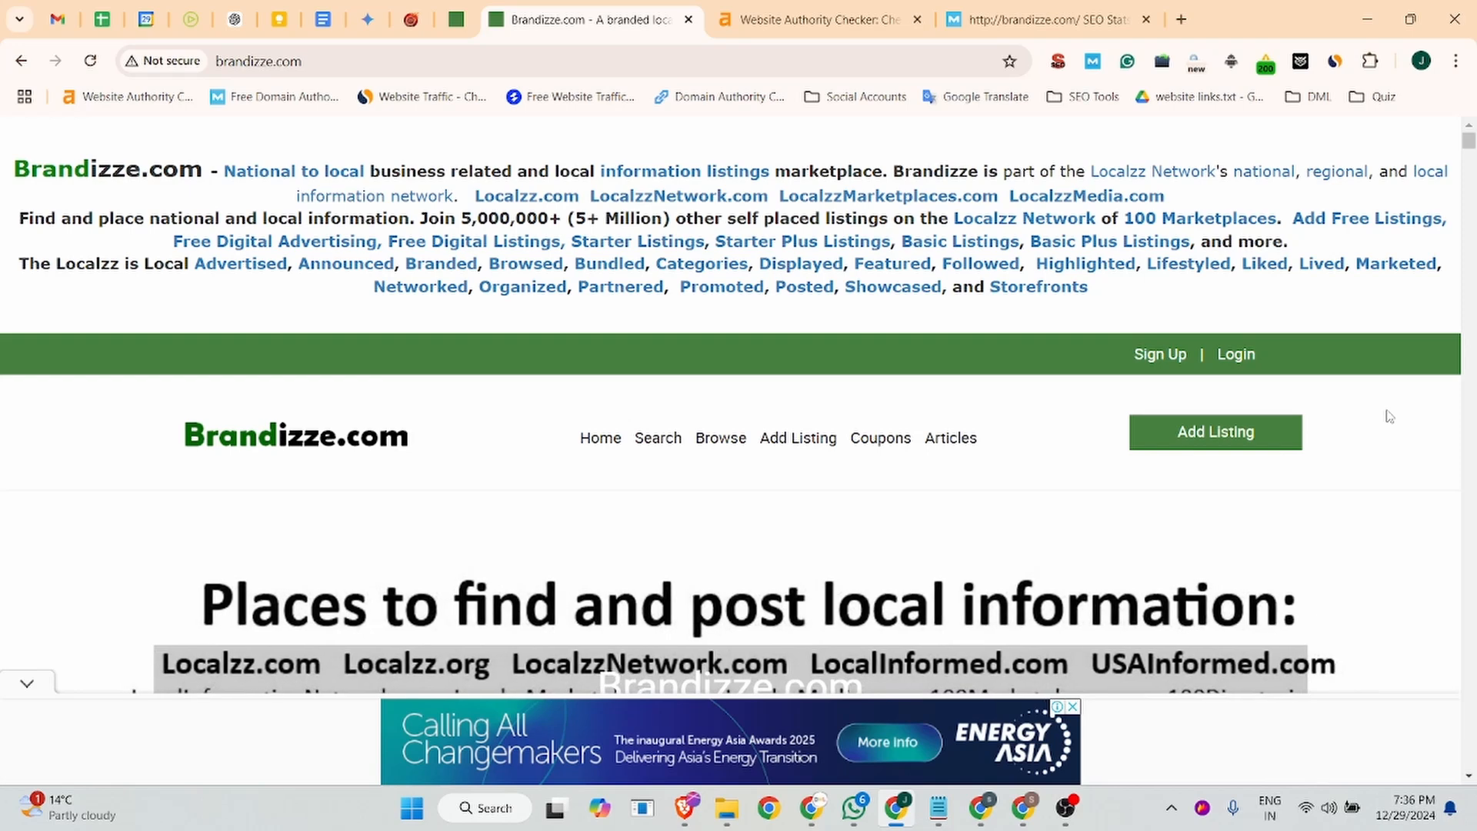
- Look over the brandizze.com homepage, including its address and its lists of network directories
click(260, 62)
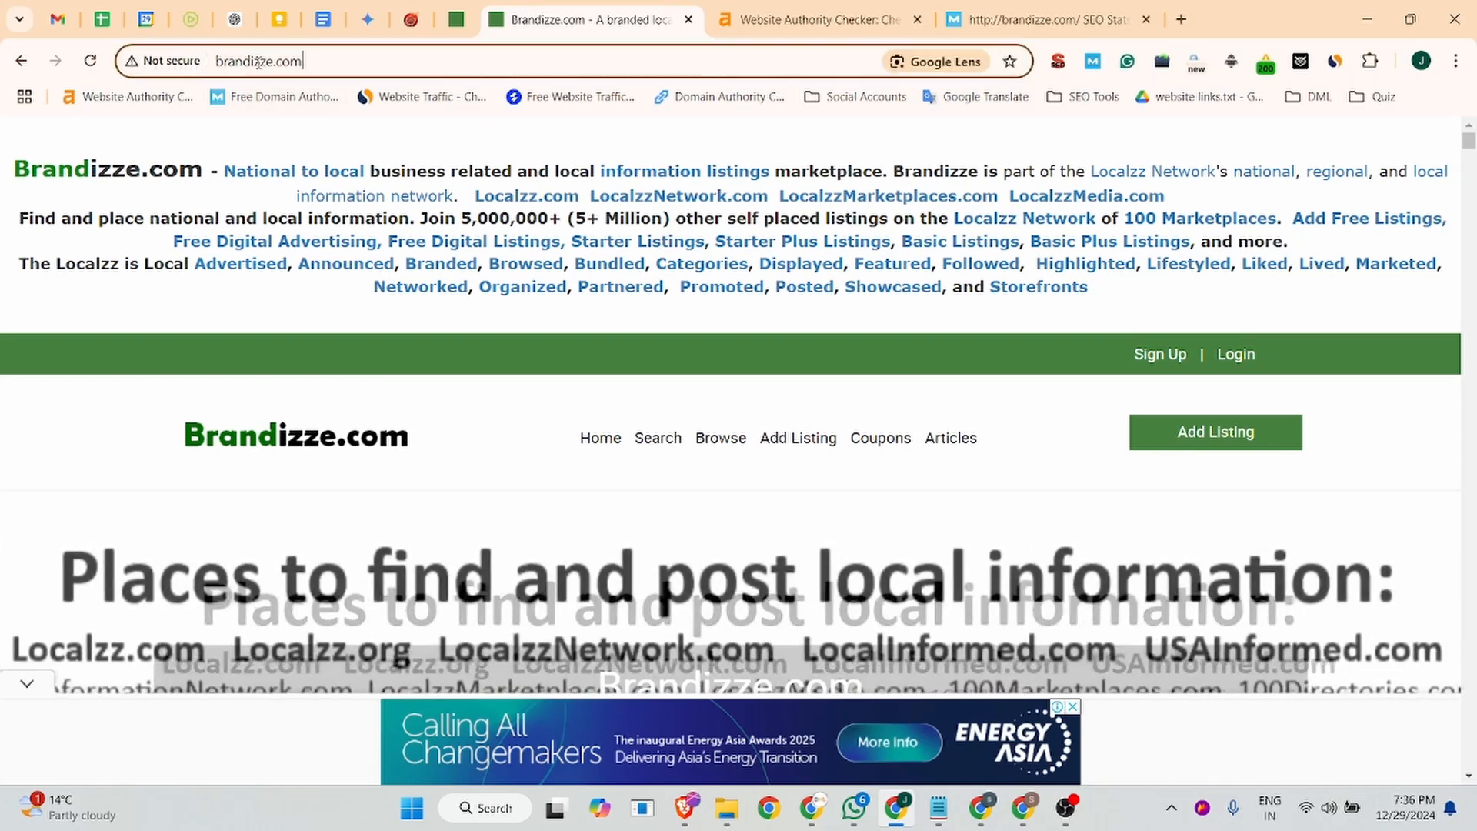
drag(259, 62, 203, 64)
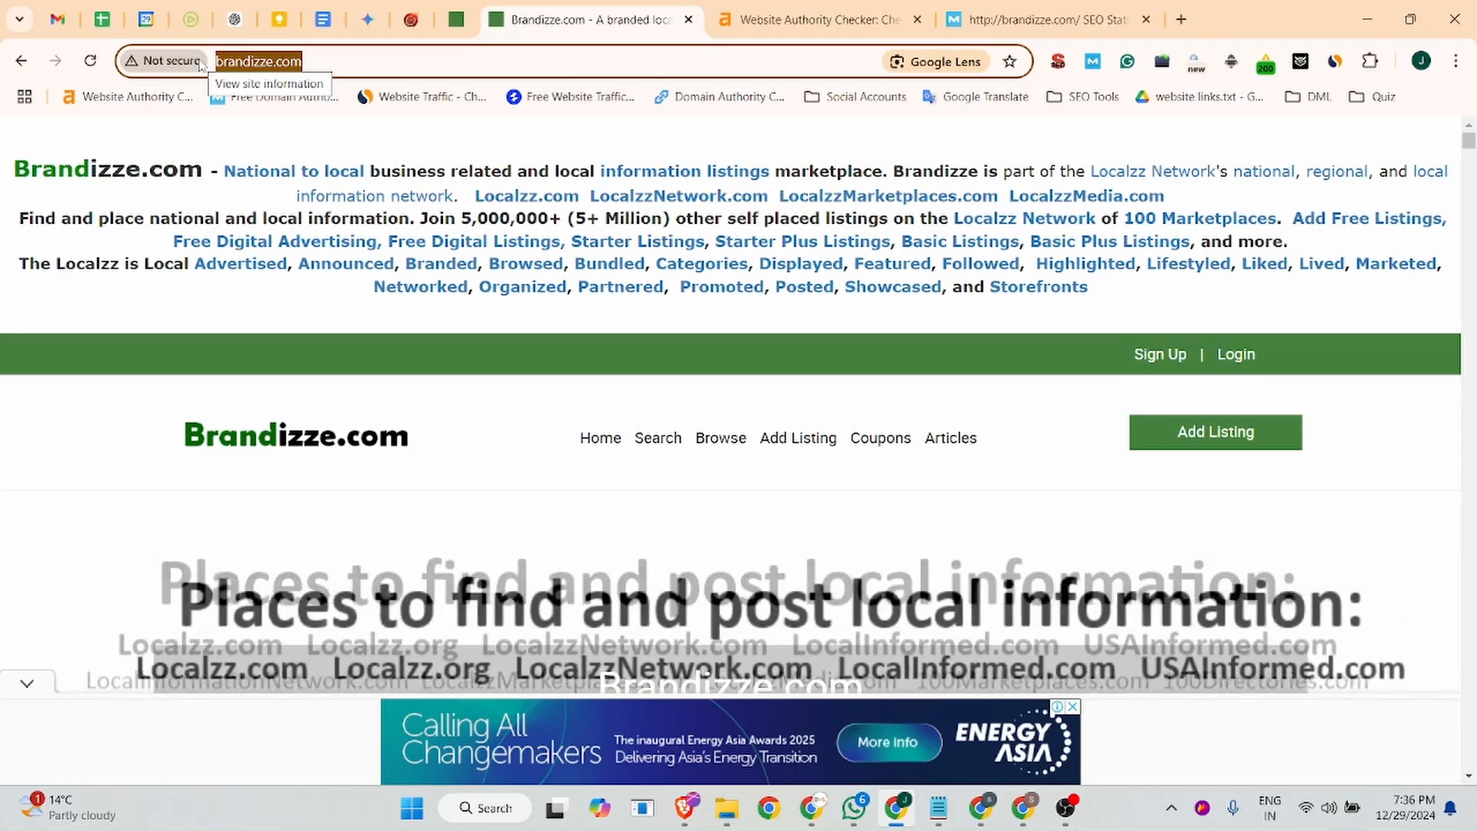
scroll(739, 384, down, 5)
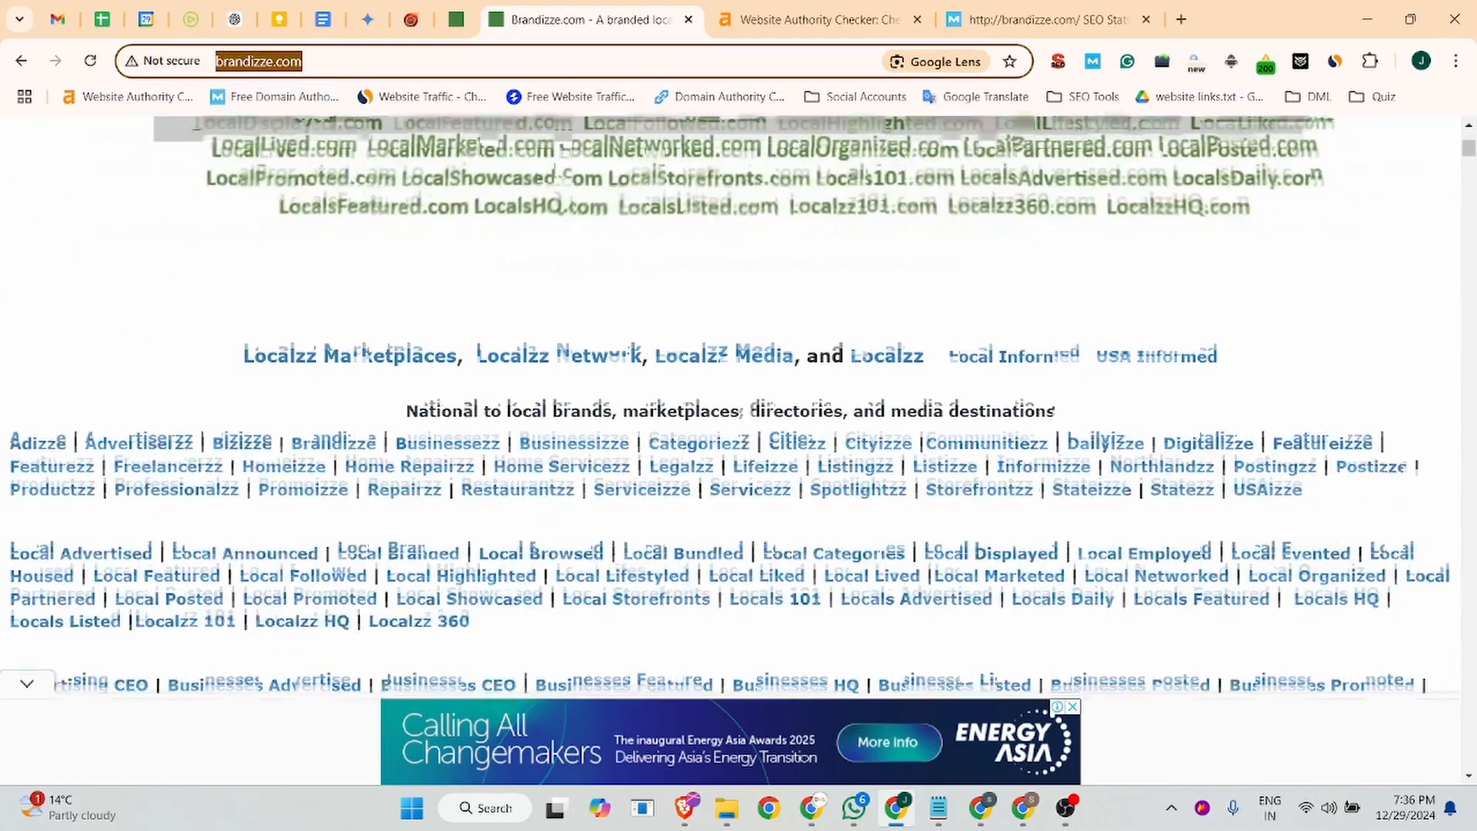
scroll(490, 310, down, 5)
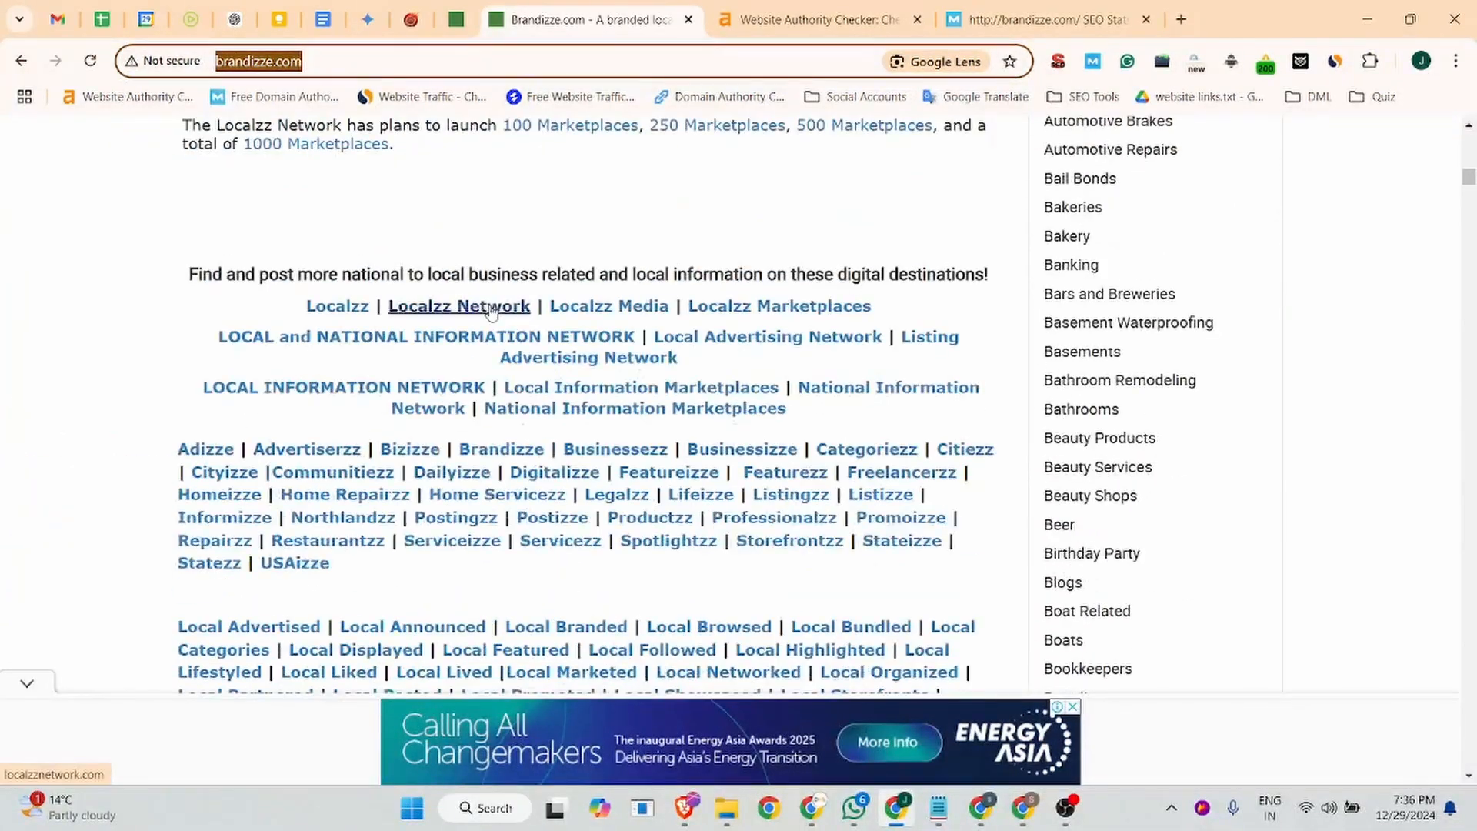
scroll(491, 310, up, 15)
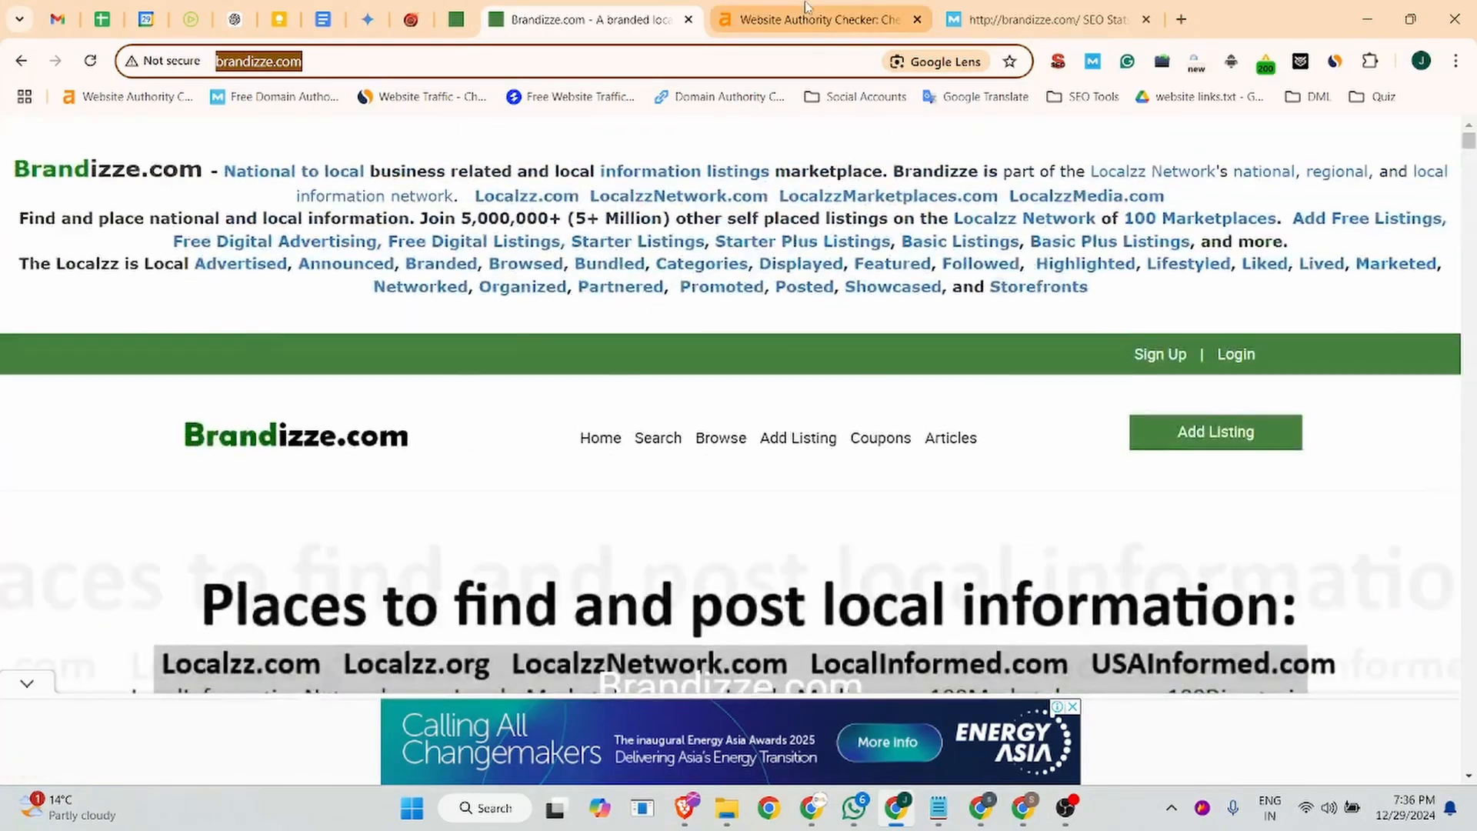
- Check the authority results for brandizze.com in Ahrefs and in Moz
click(808, 11)
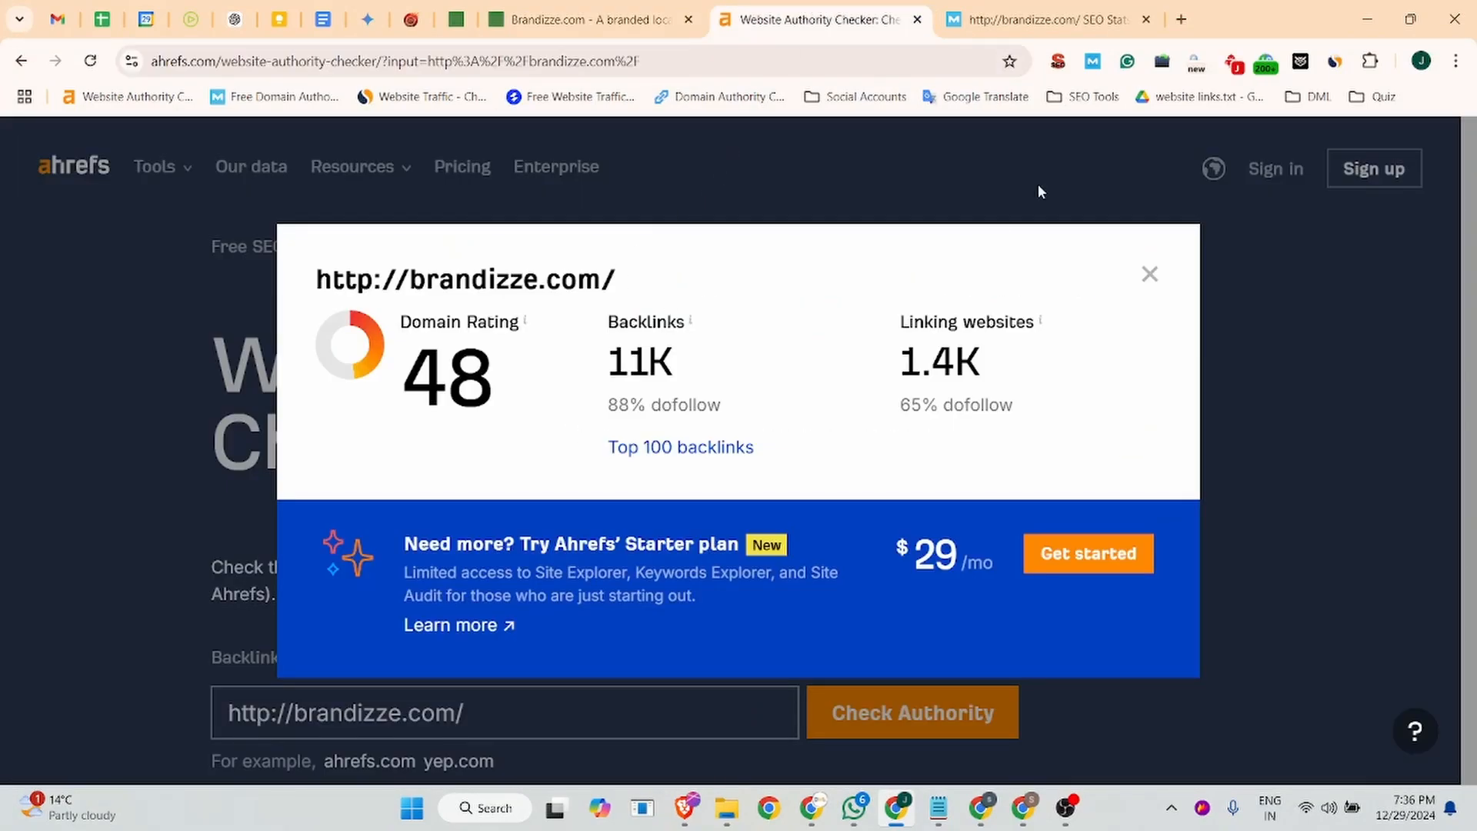
click(1046, 11)
scroll(398, 275, down, 5)
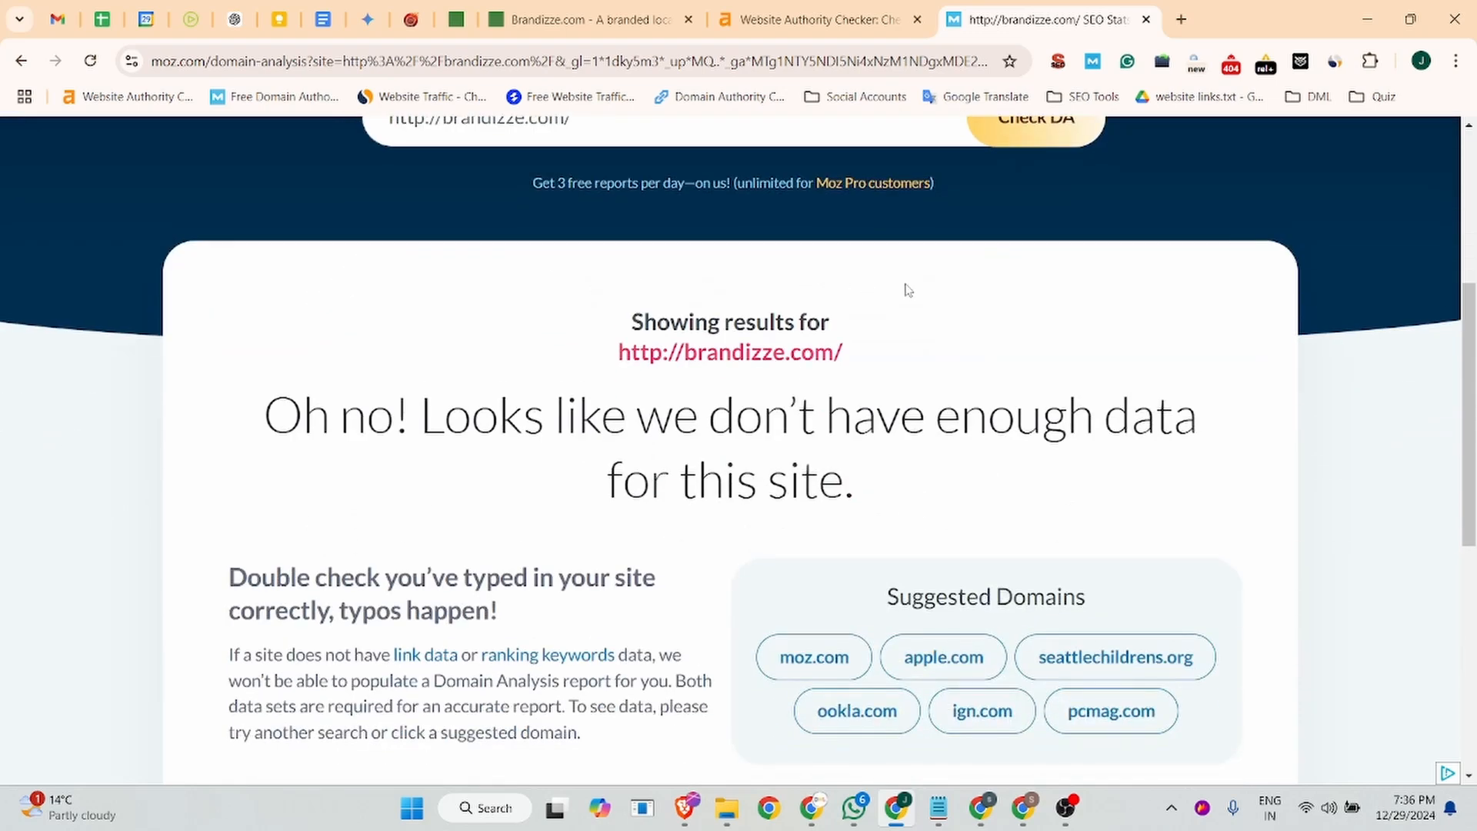
- Review brandizze.com's visits, engagement and traffic sources in Similarweb alongside its Ahrefs rating, and close the traffic overview
click(593, 19)
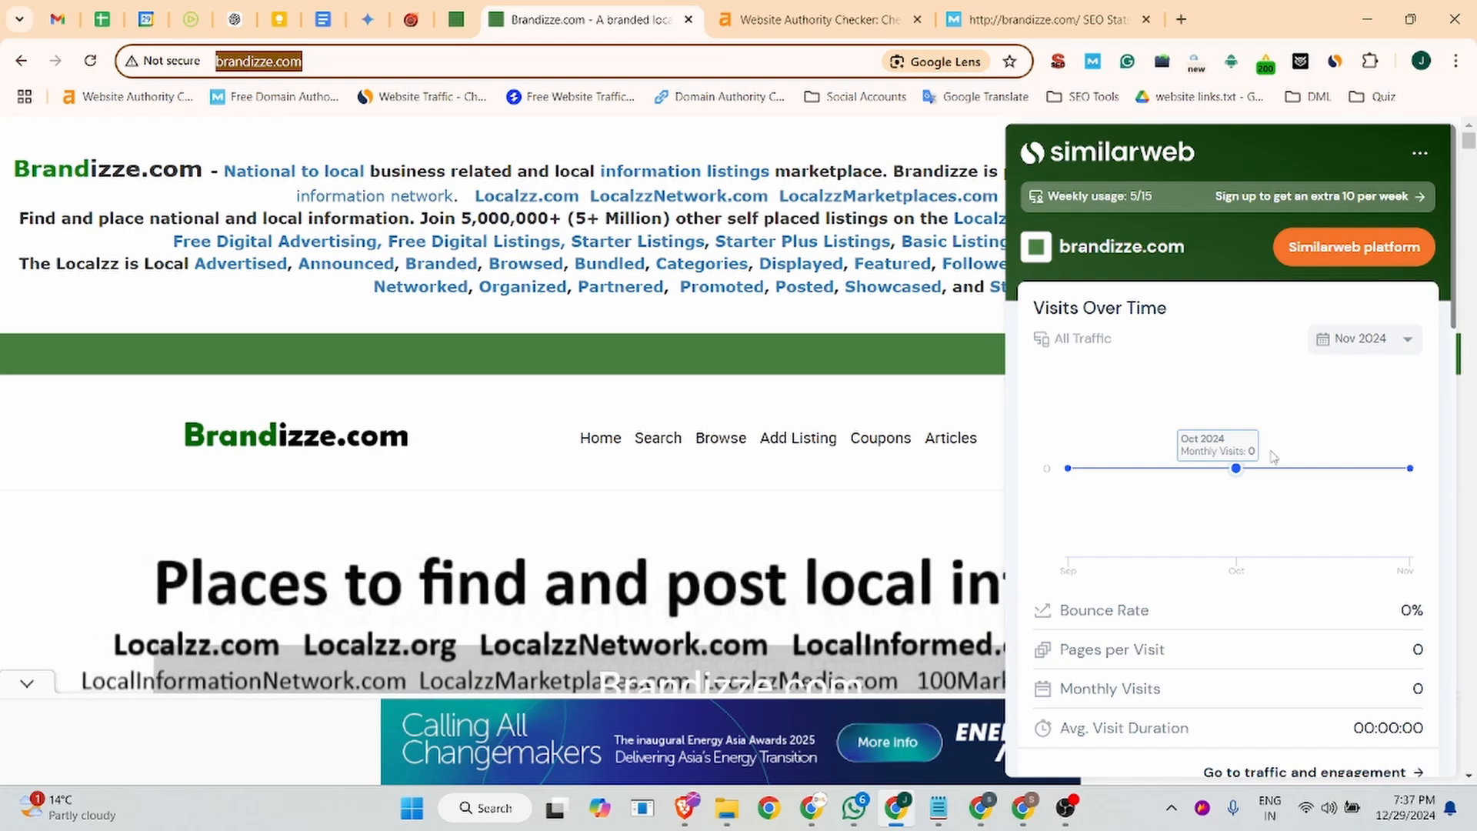
scroll(1281, 446, down, 5)
scroll(1283, 441, down, 12)
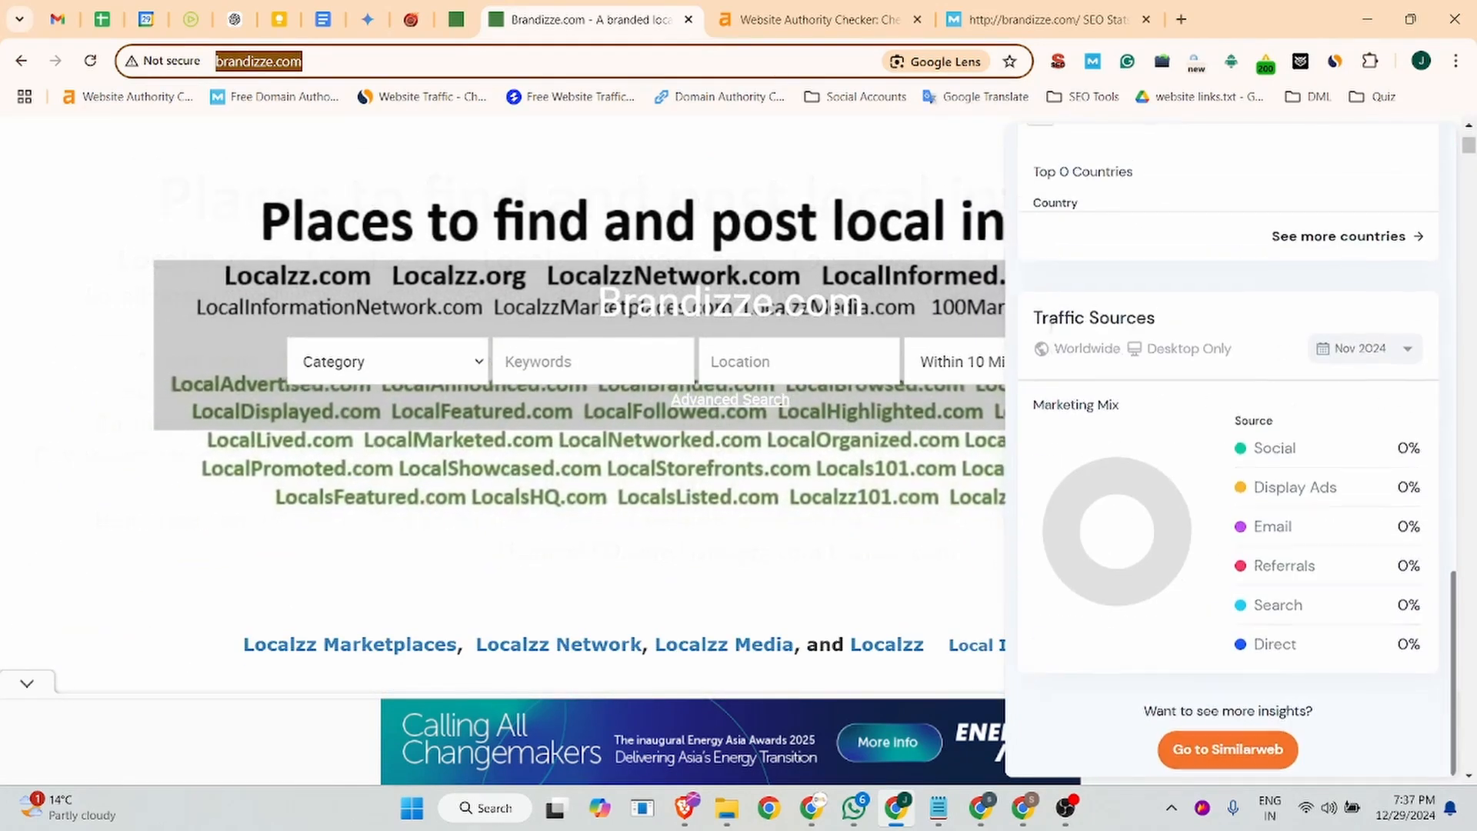
scroll(1196, 375, up, 10)
click(816, 20)
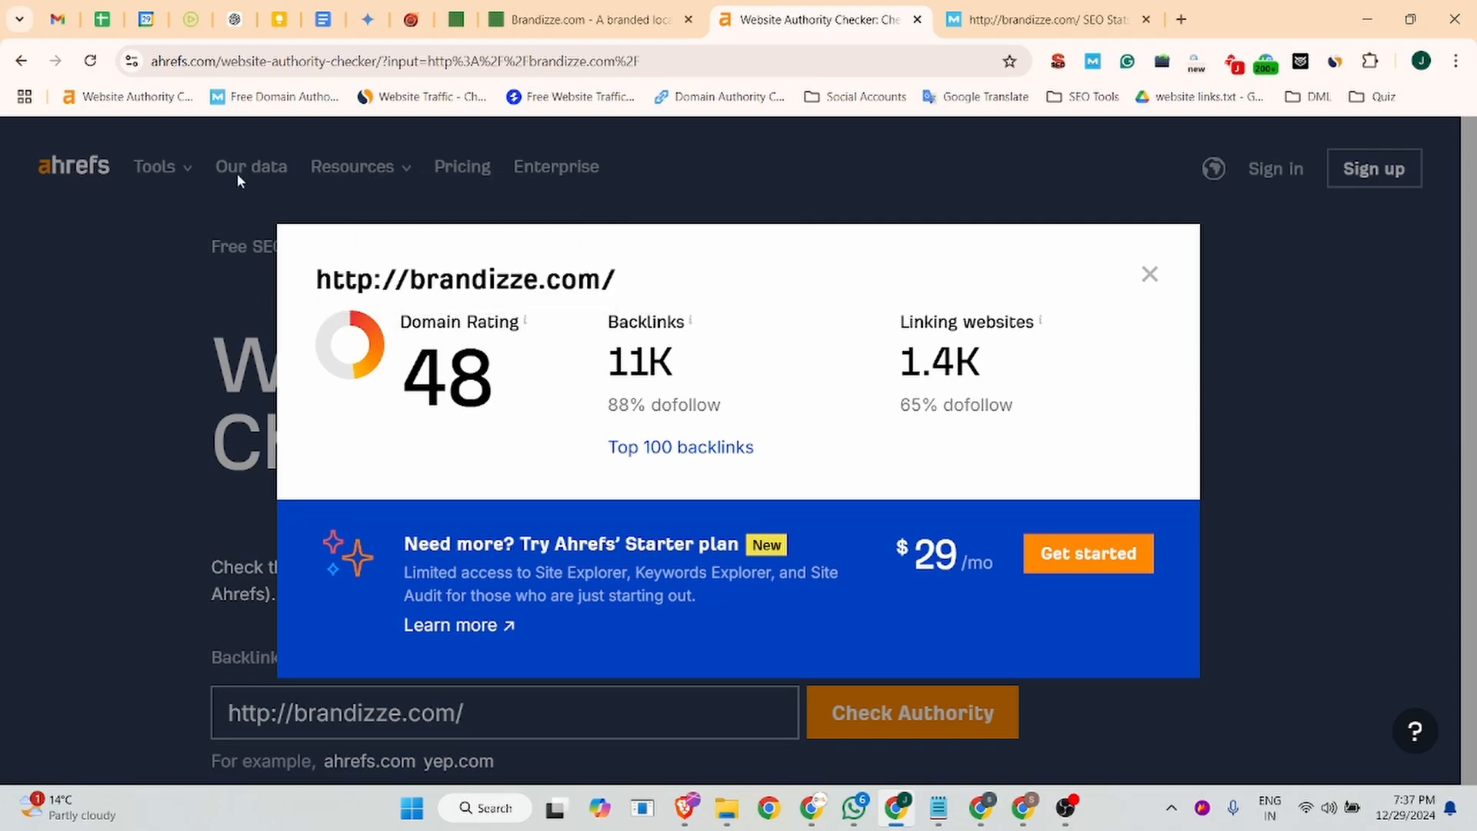
click(599, 14)
scroll(1206, 209, up, 4)
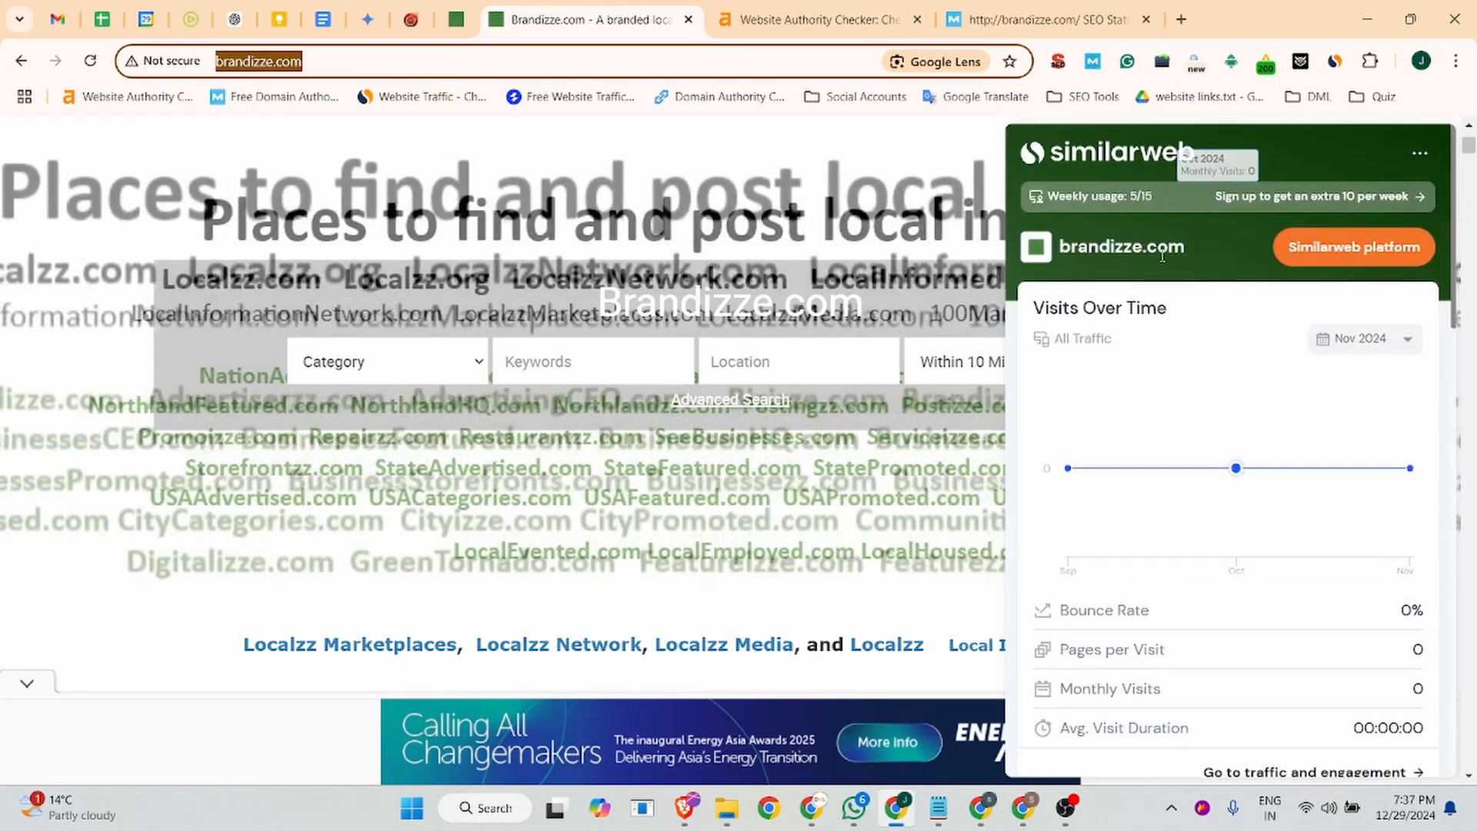
scroll(1163, 256, up, 5)
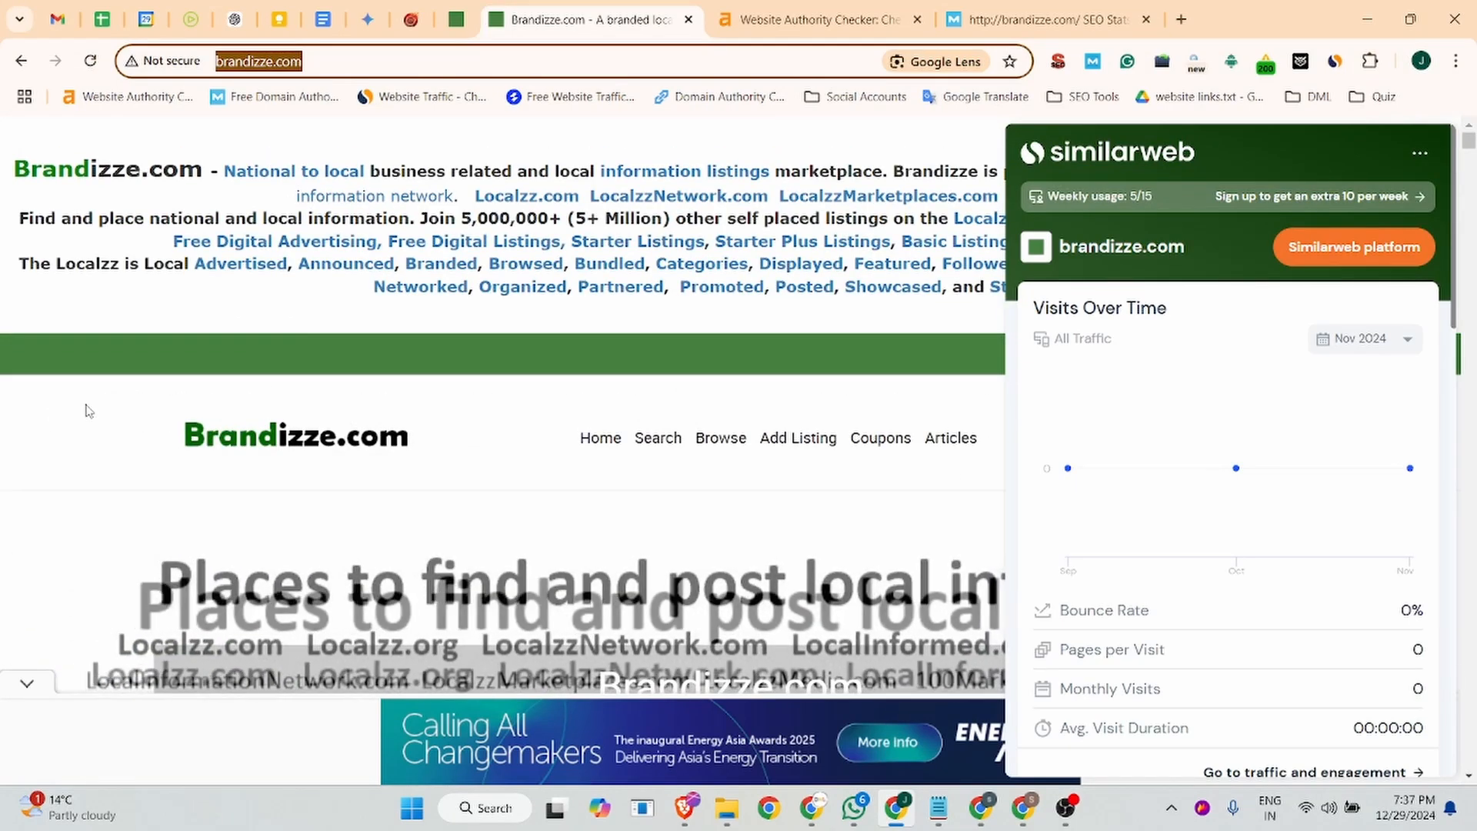
click(120, 517)
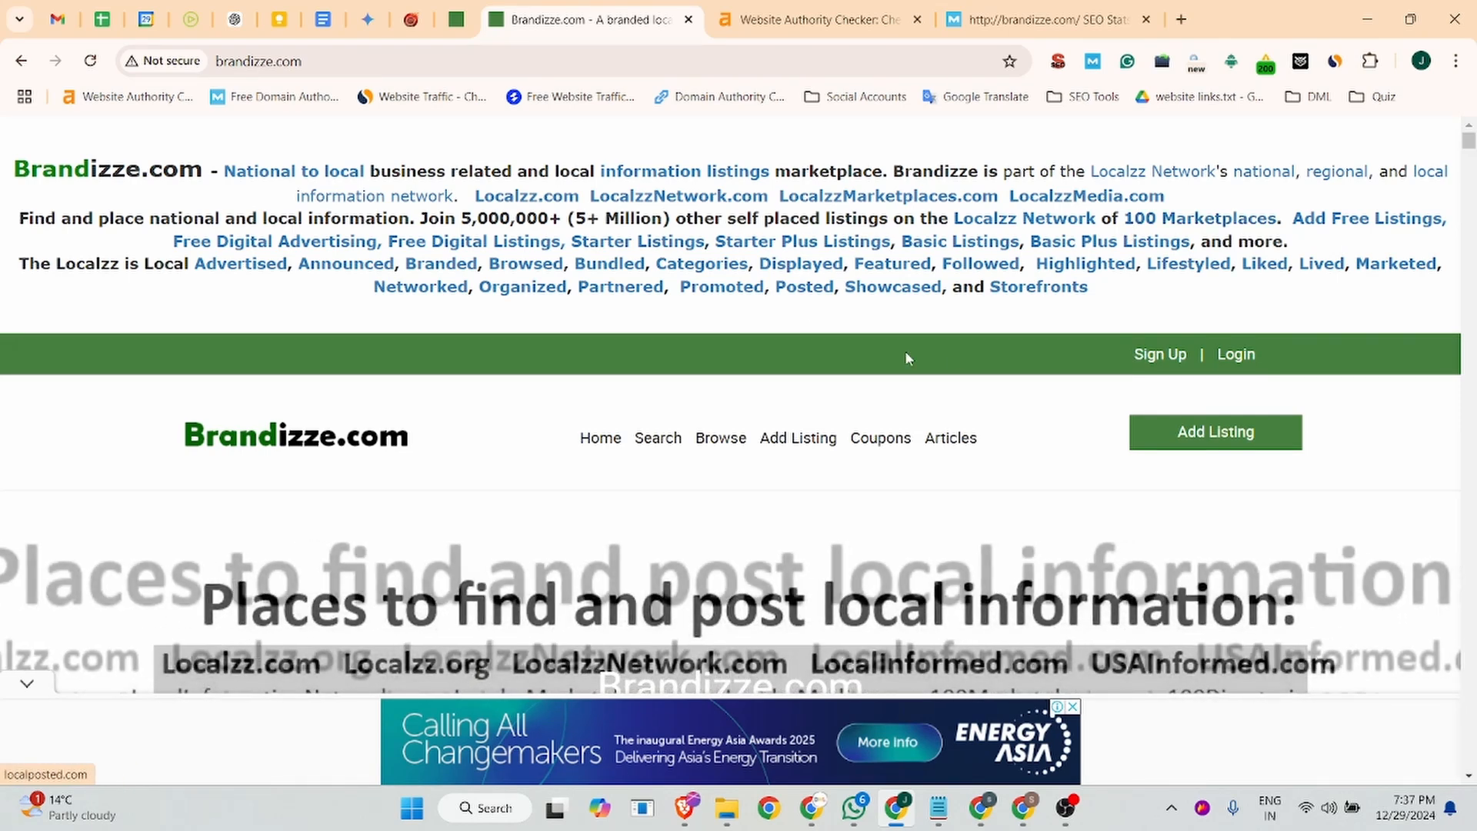
- Open the Brandizze registration form and fill in the first and last name, email address and account password
click(1158, 356)
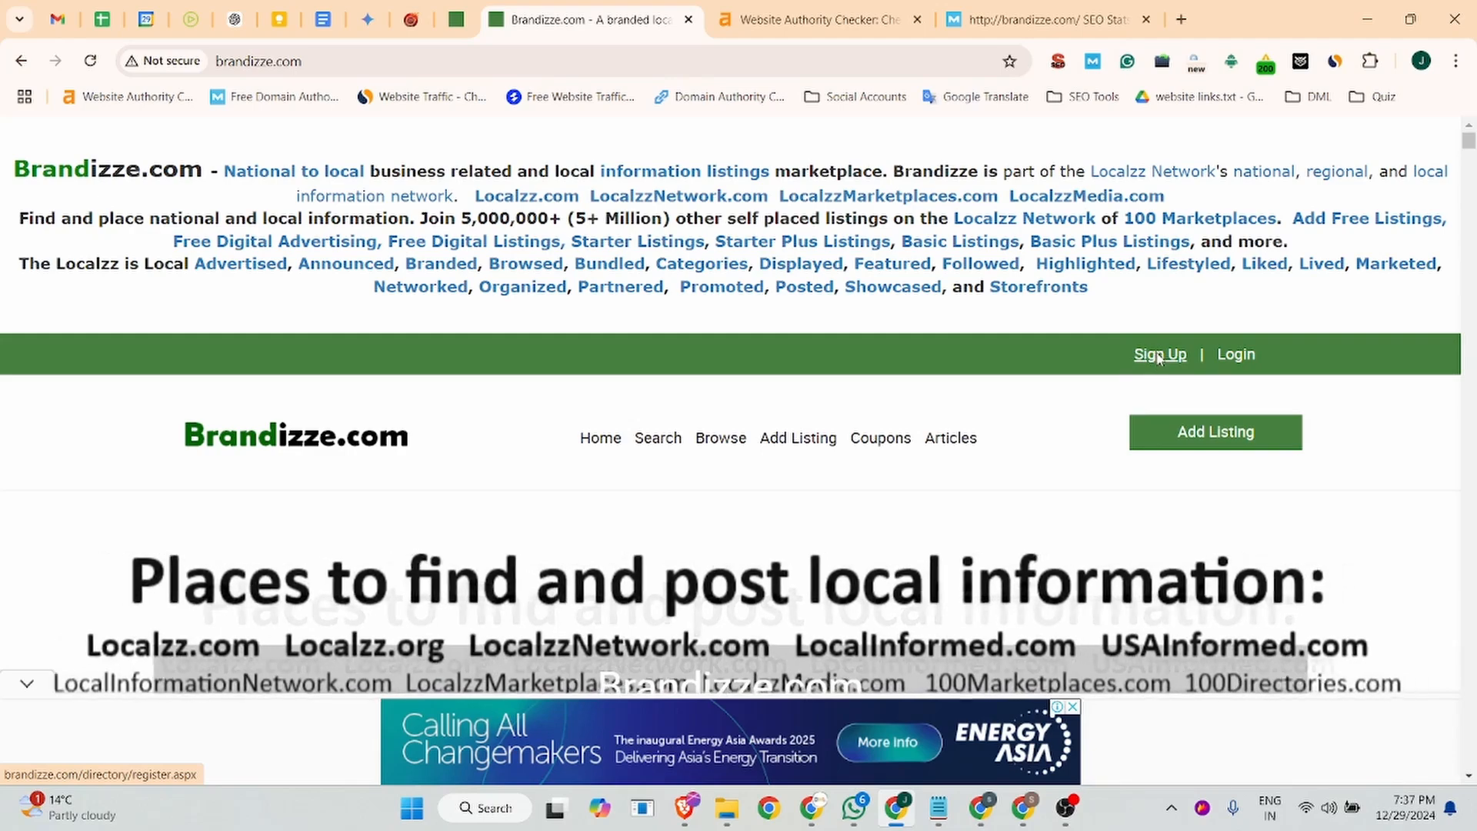
scroll(582, 416, down, 5)
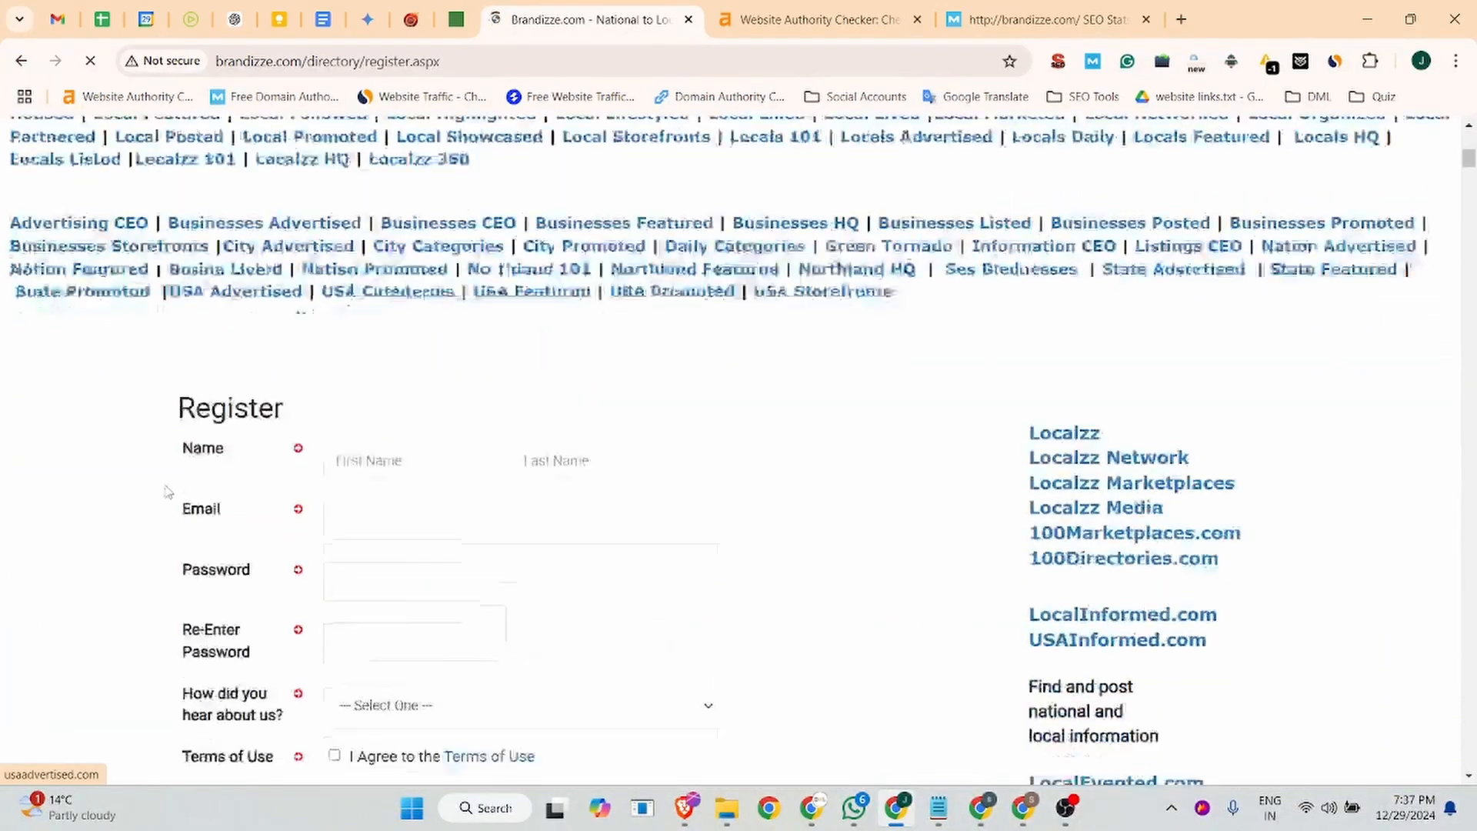
click(365, 248)
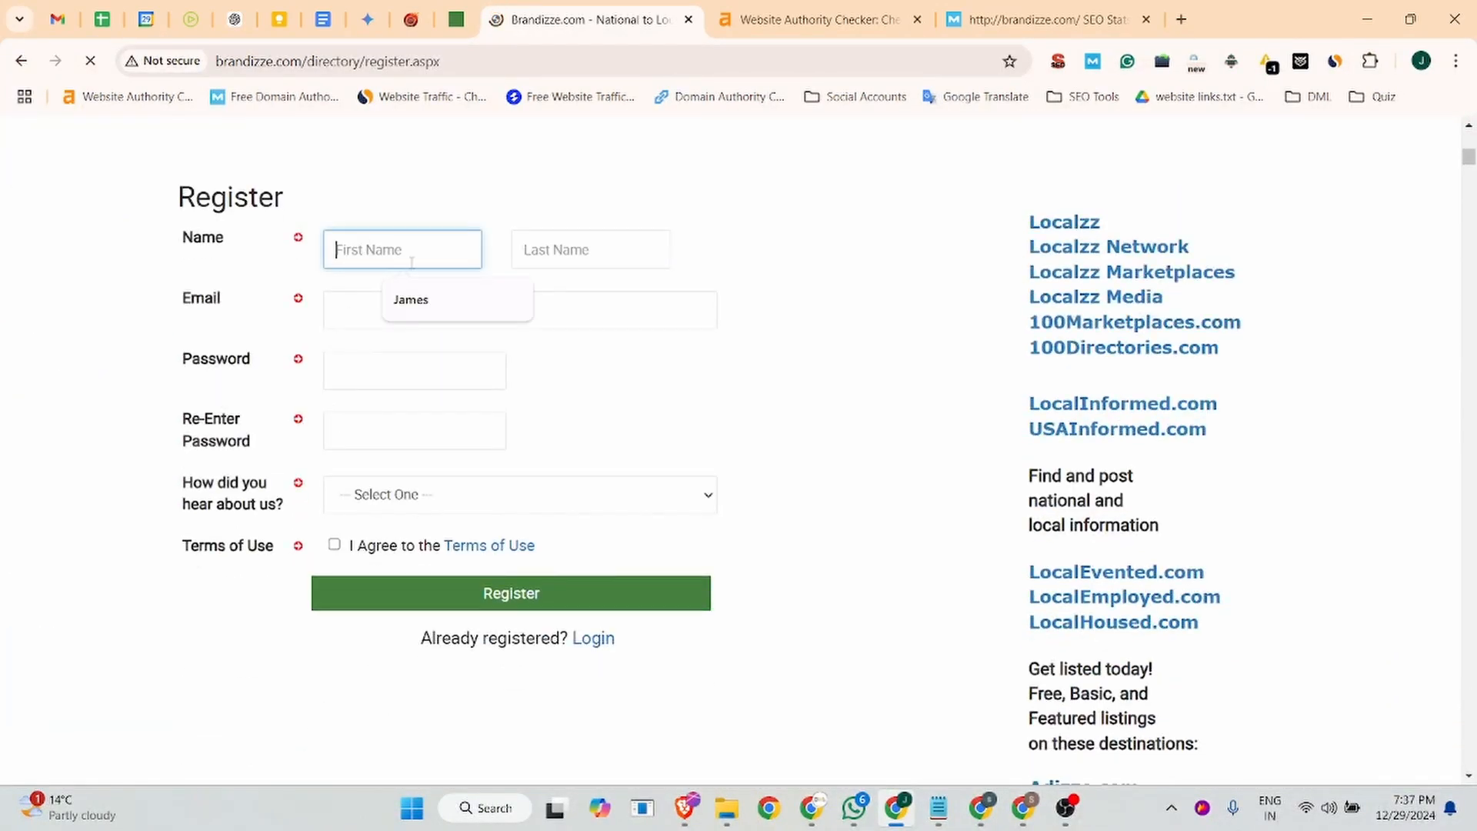
click(432, 299)
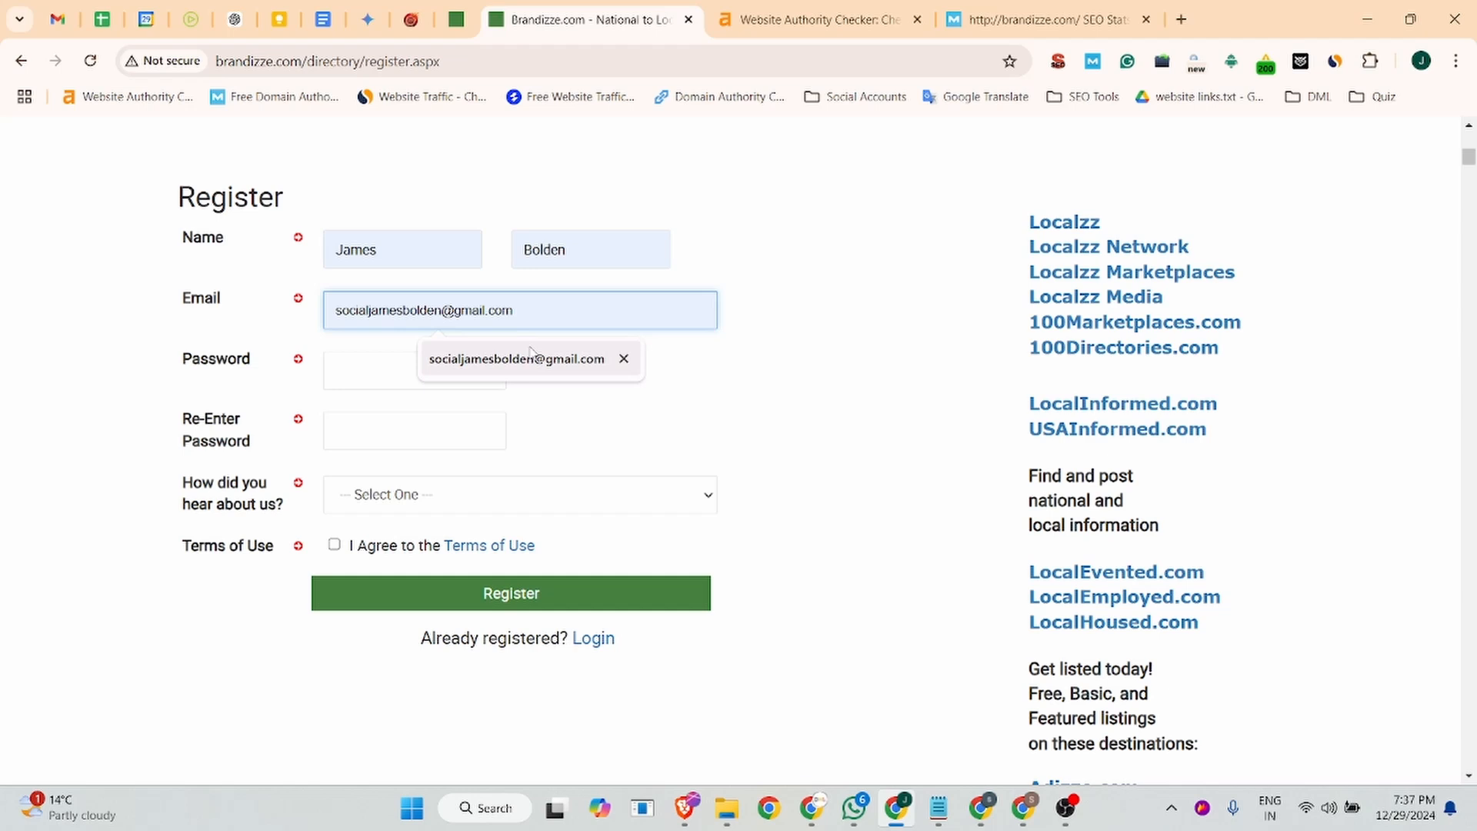
click(378, 370)
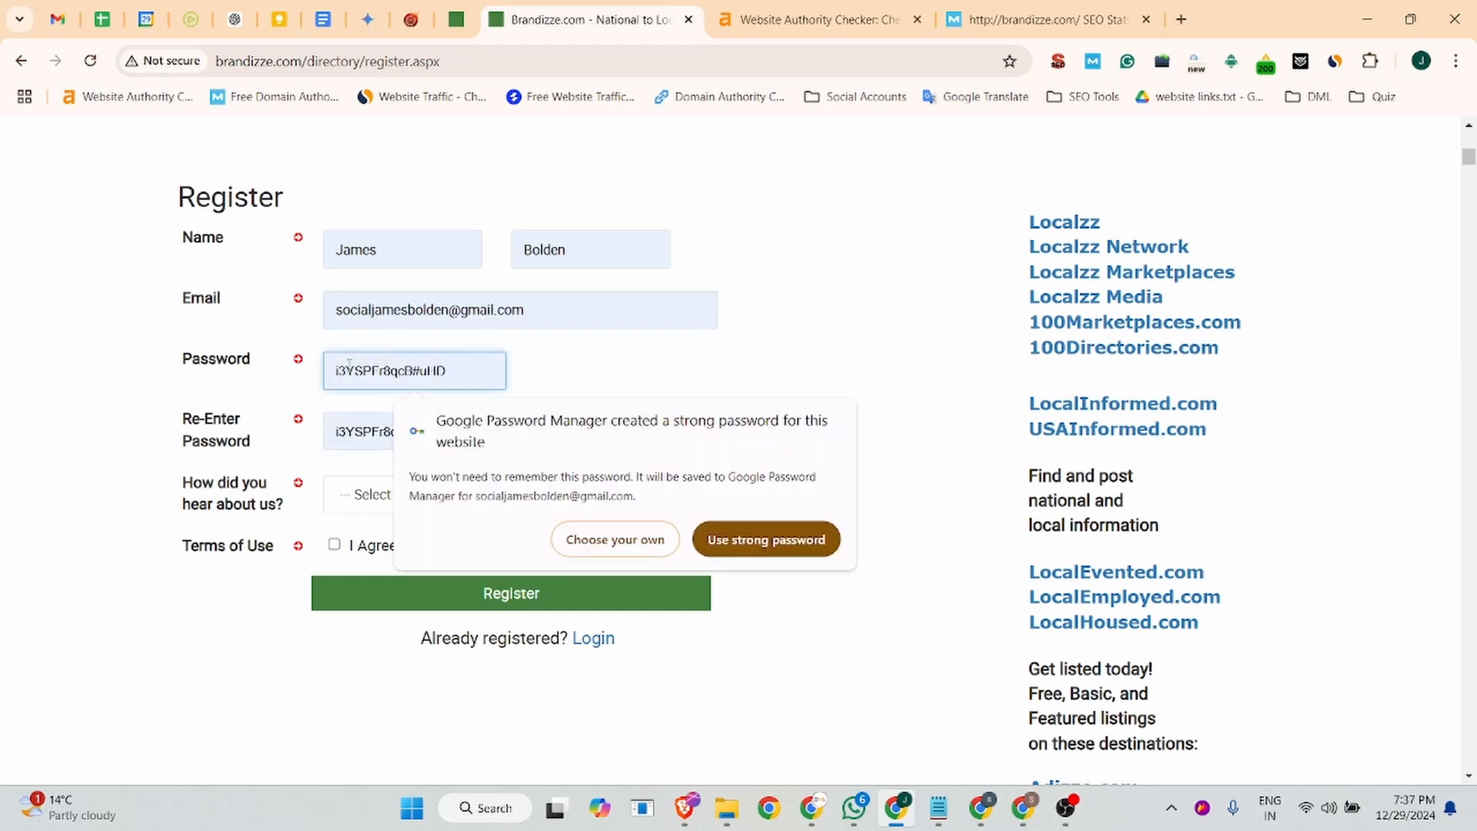
- Choose Google Search Engine as how you heard about the site, agree to the Terms of Use and submit the registration
click(362, 495)
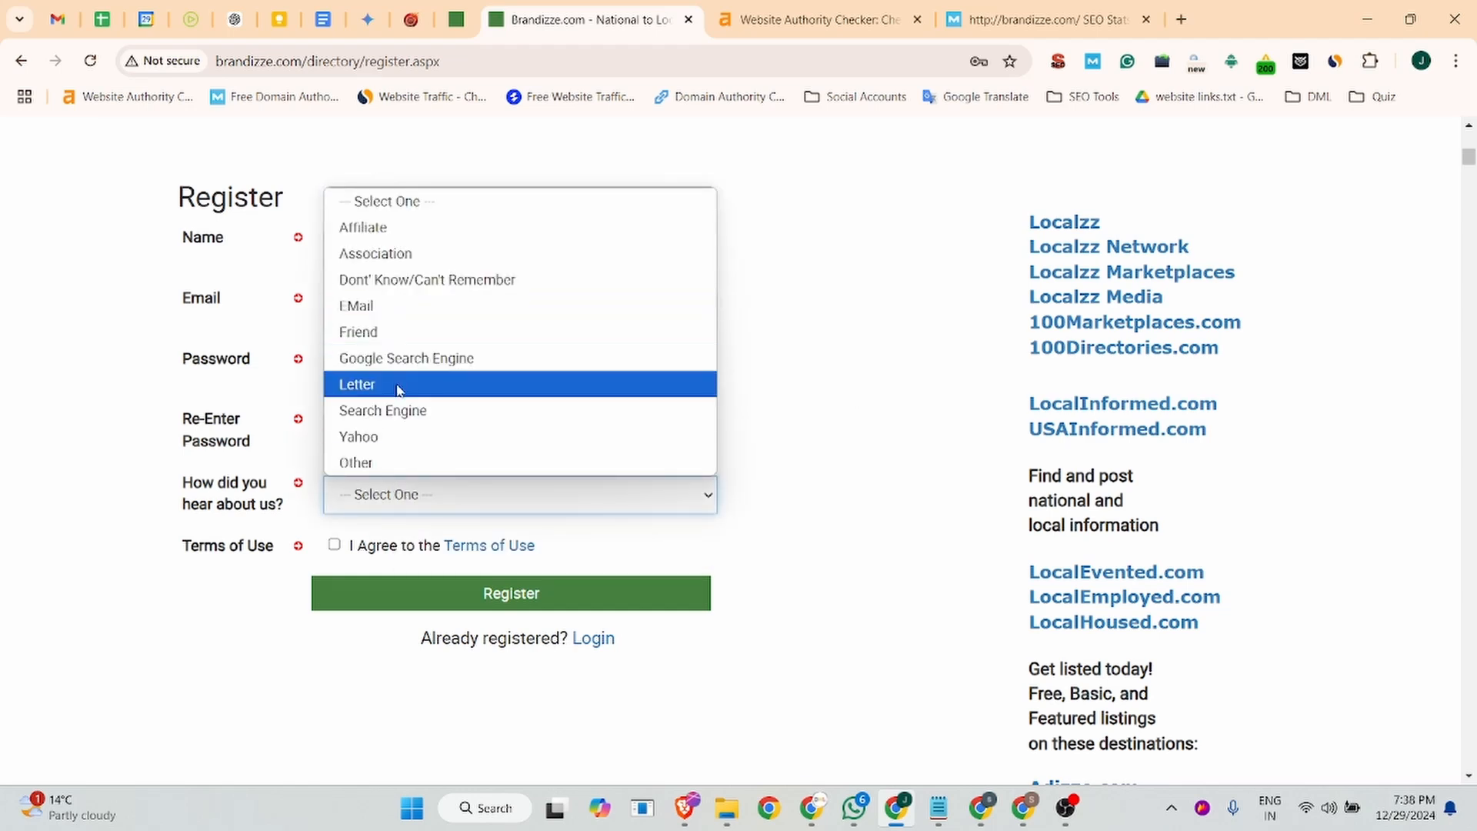
click(394, 358)
click(336, 550)
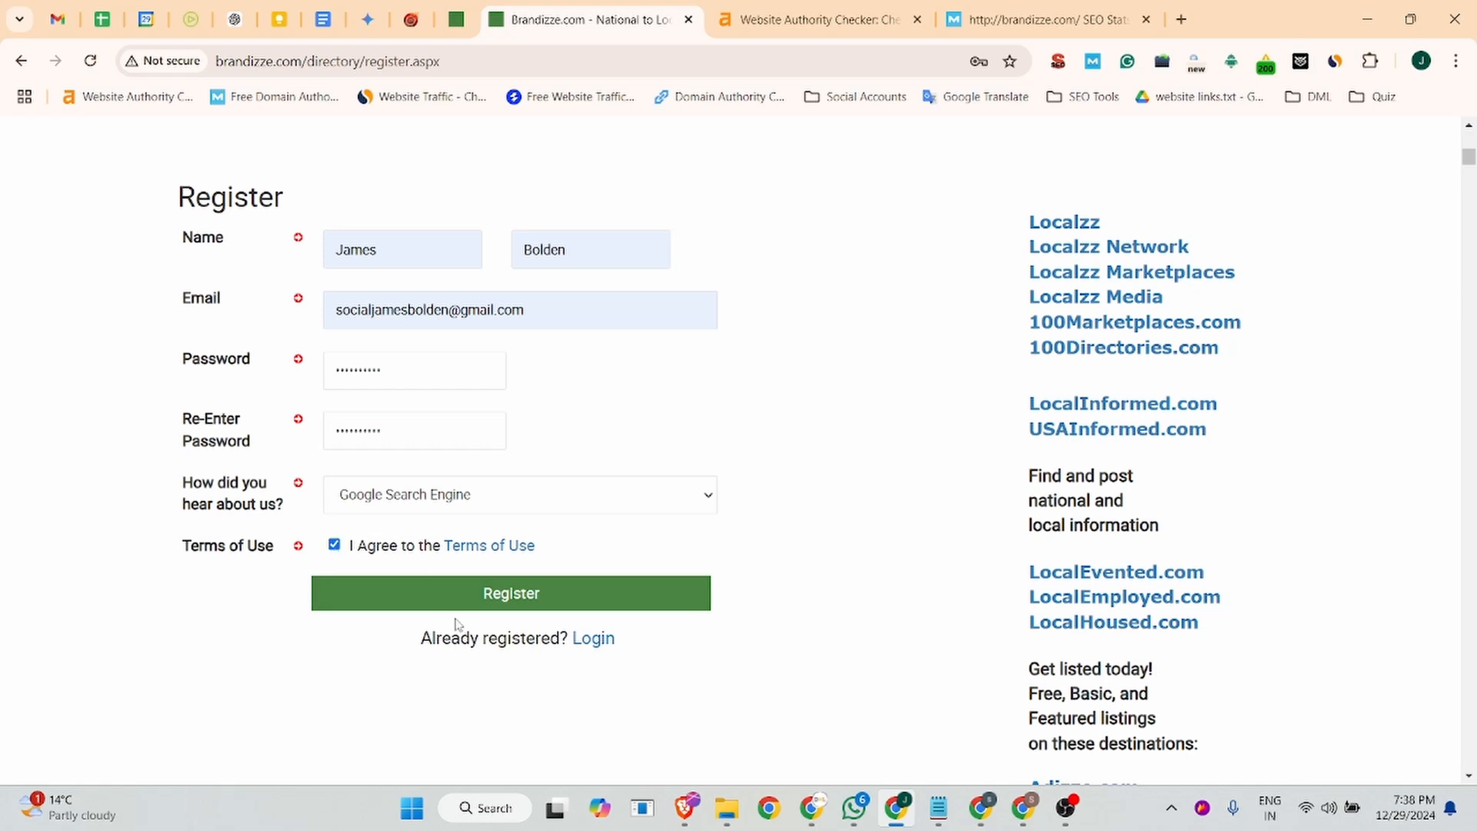
click(538, 604)
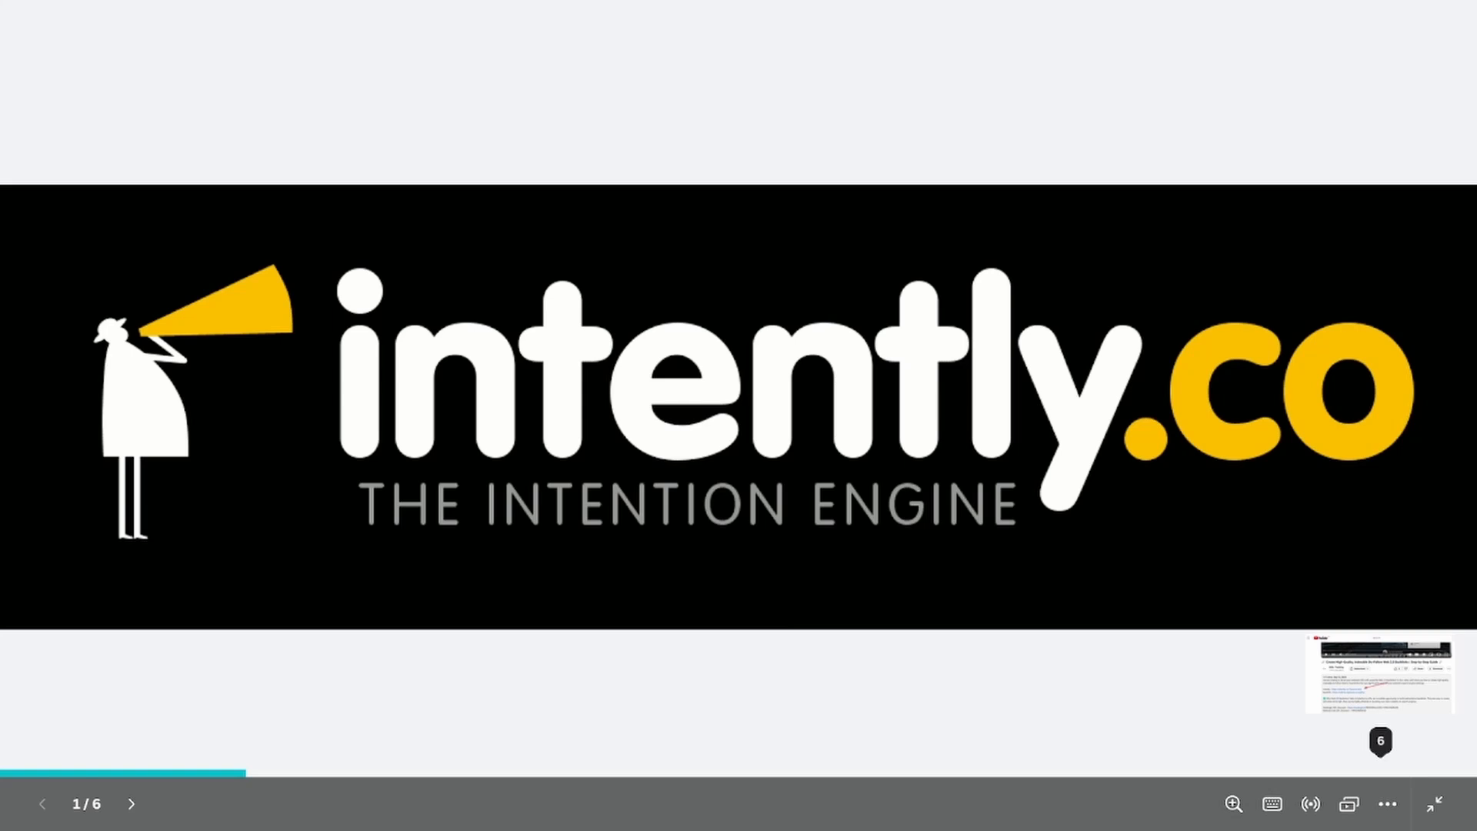
key(Right)
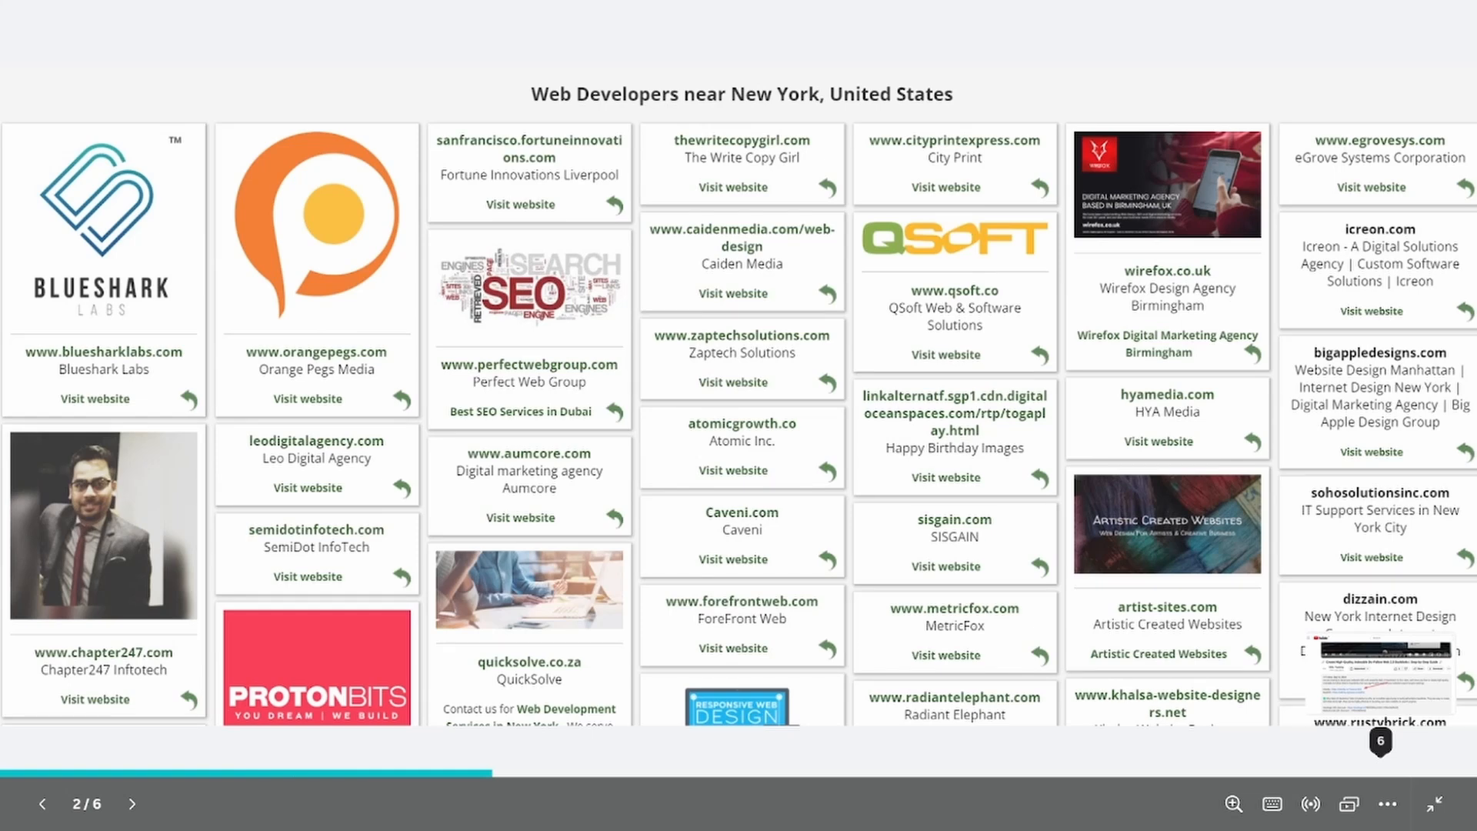
key(Right)
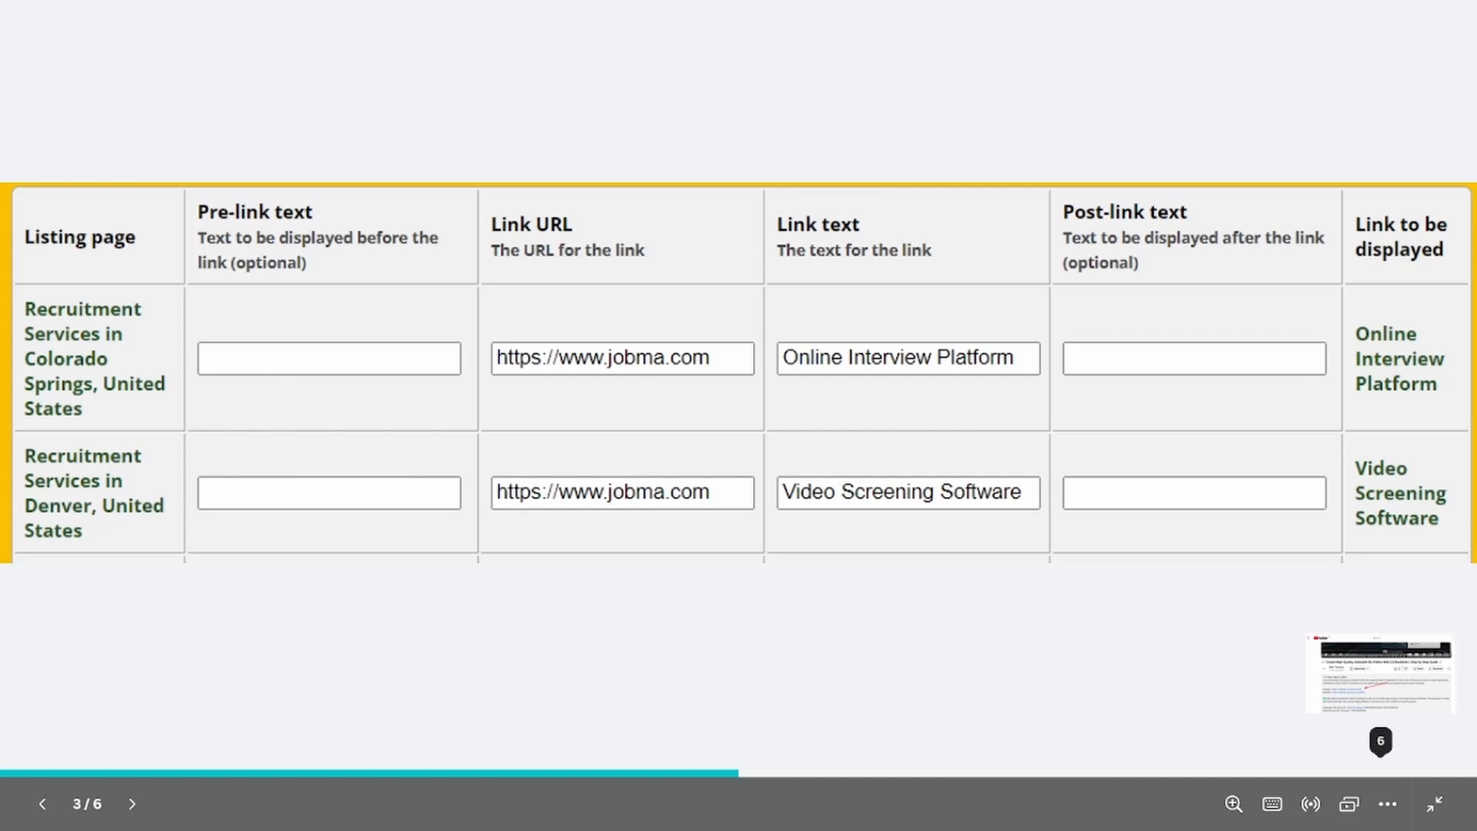
key(Right)
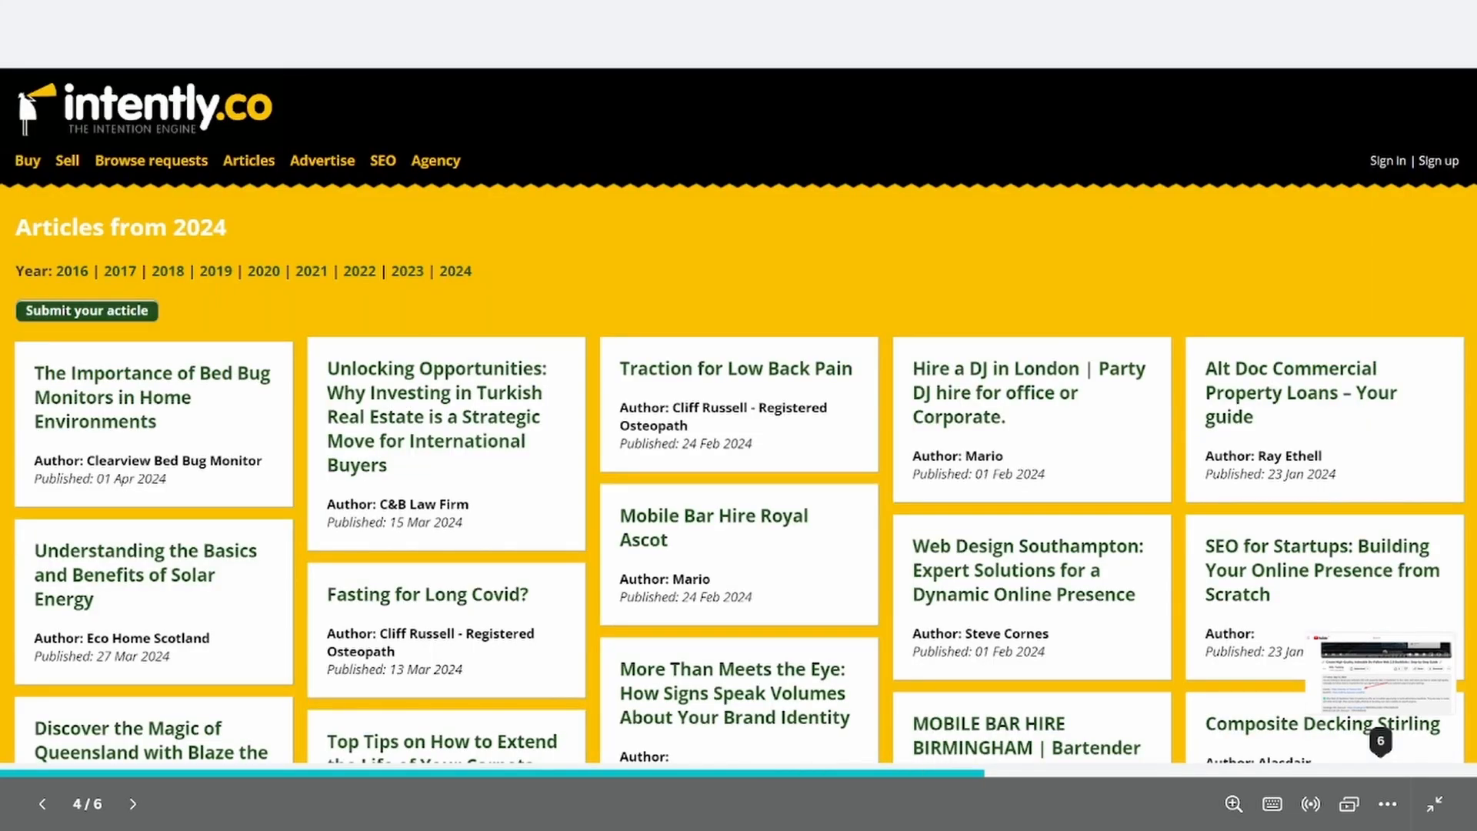
key(Right)
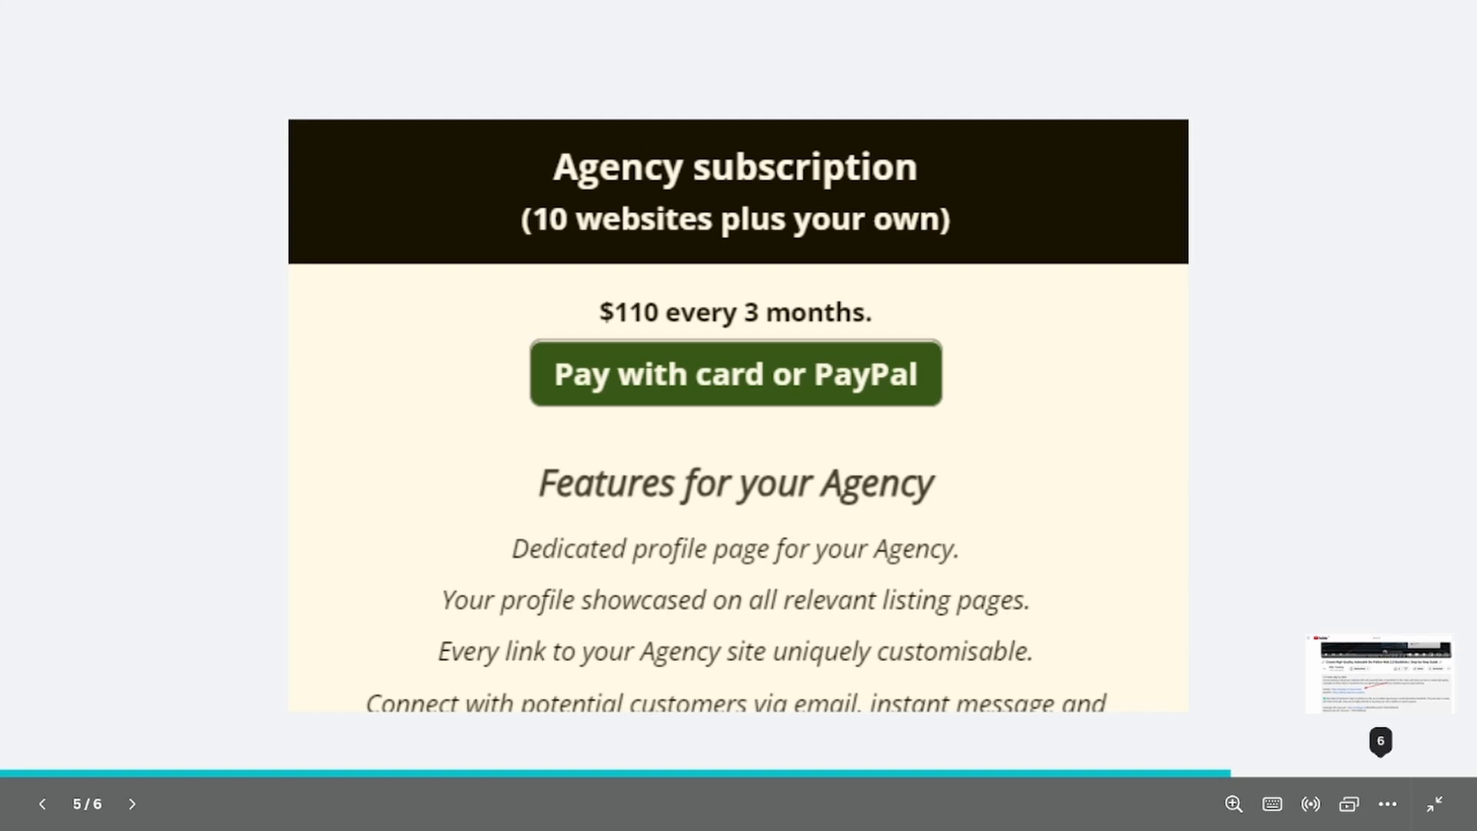
key(Right)
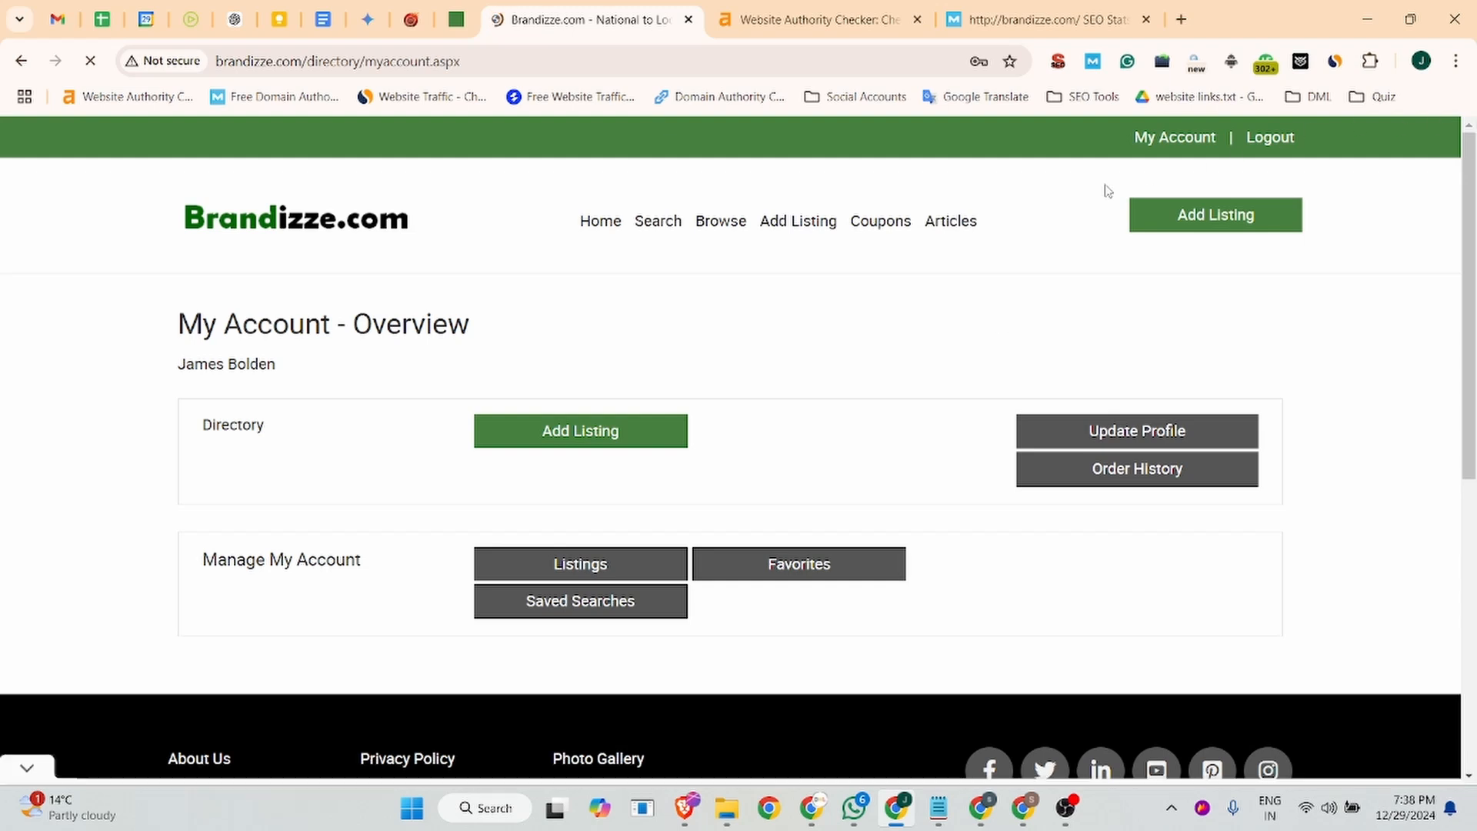
- Start a new directory listing on the free one-year Starter Listing plan
click(567, 440)
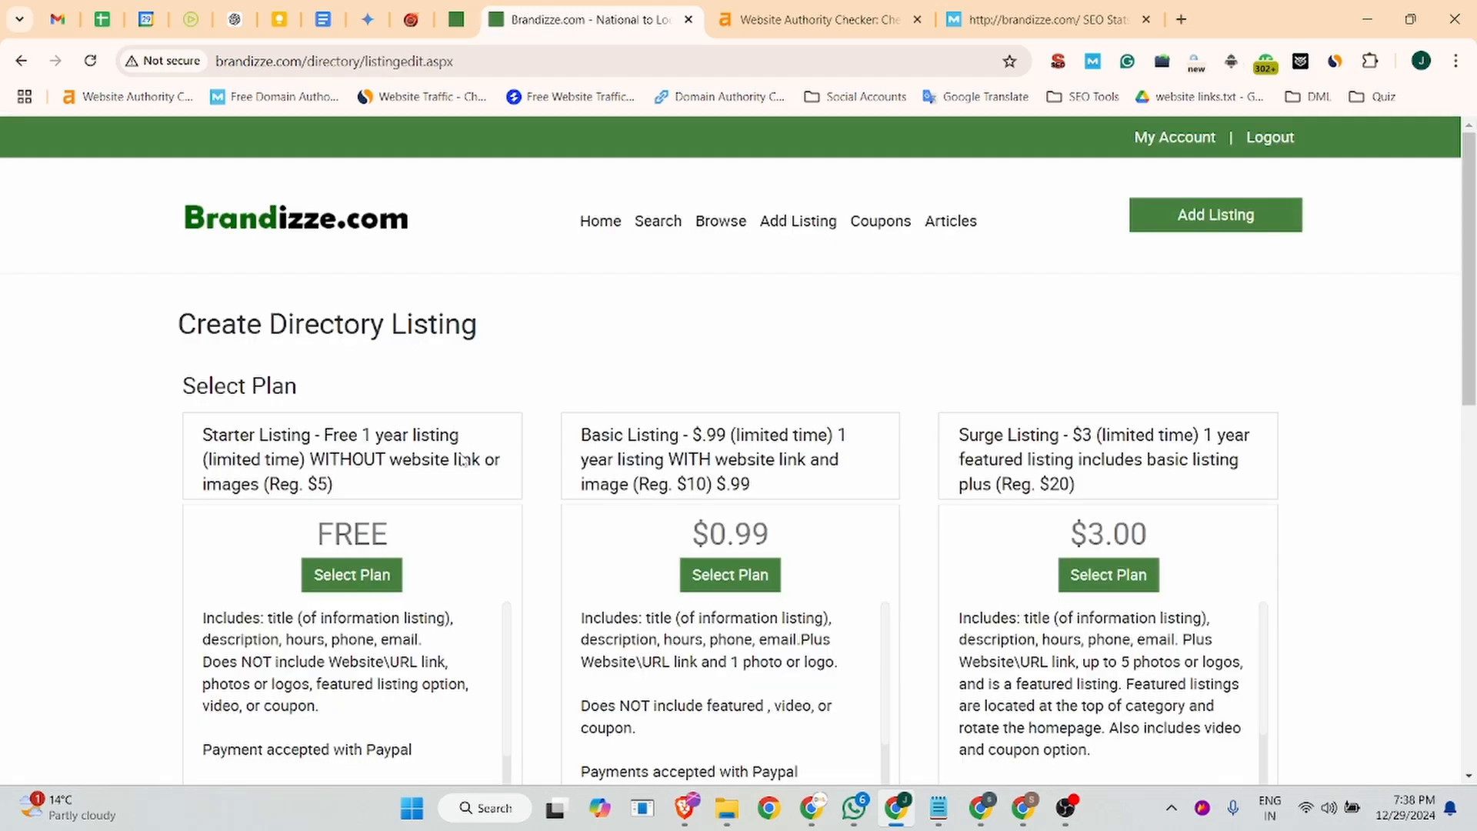
click(350, 578)
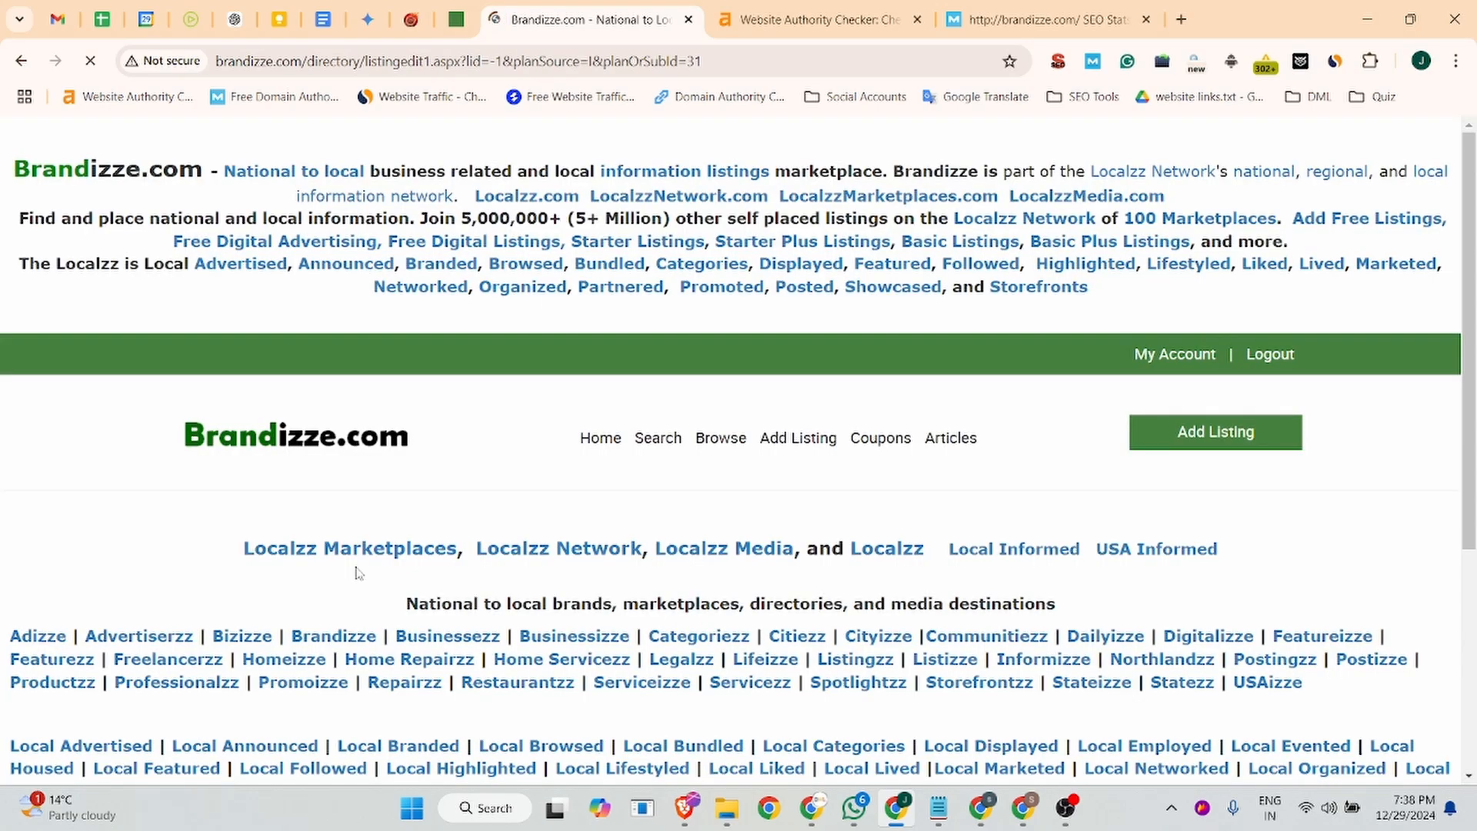
scroll(469, 518, down, 10)
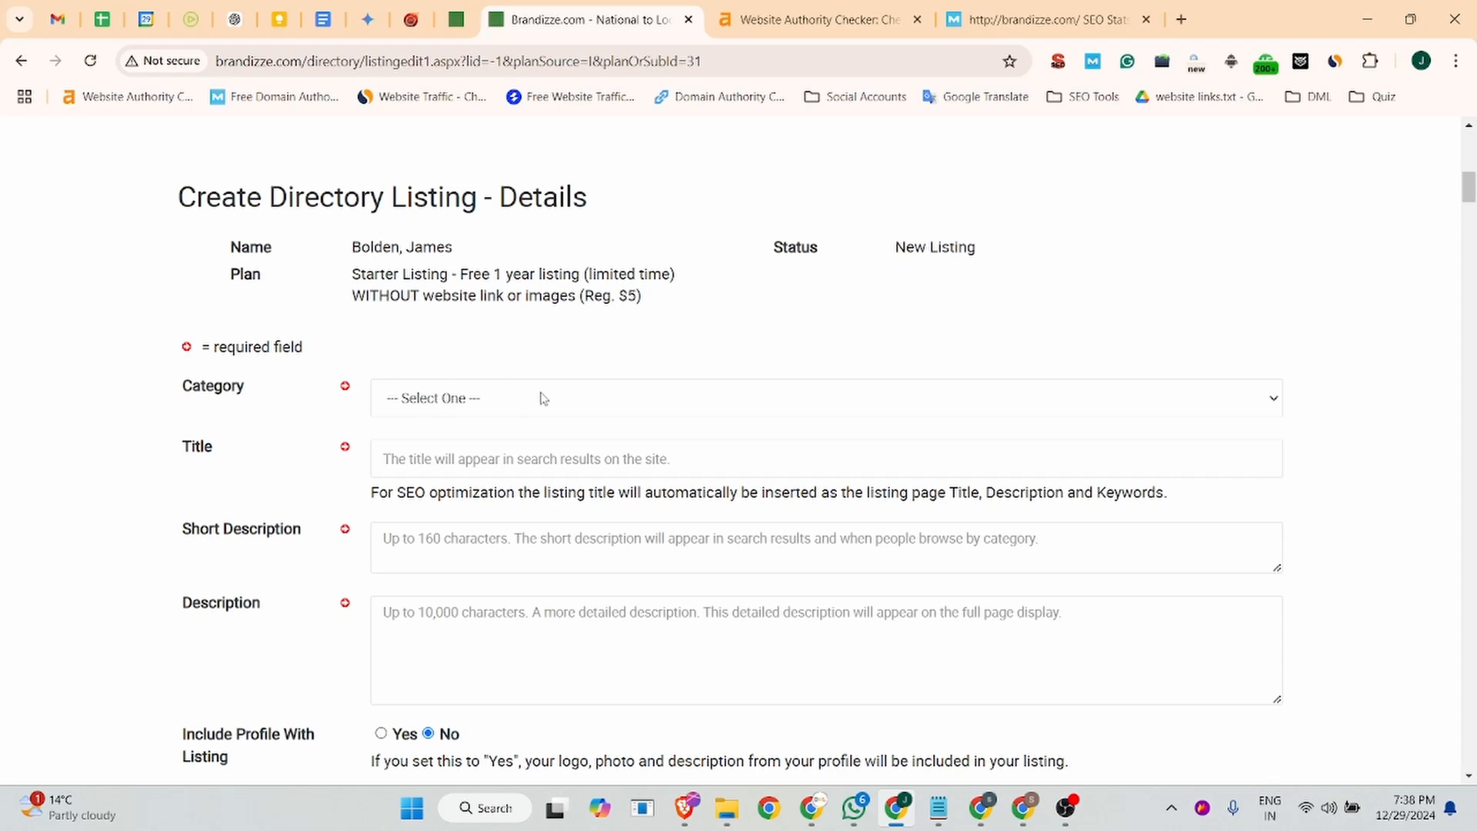
- Set the listing's category to Employment and its title to "Jobma: AI-Powered Virtual Interviewing Platform | Streamline Hiring Globally"
click(541, 398)
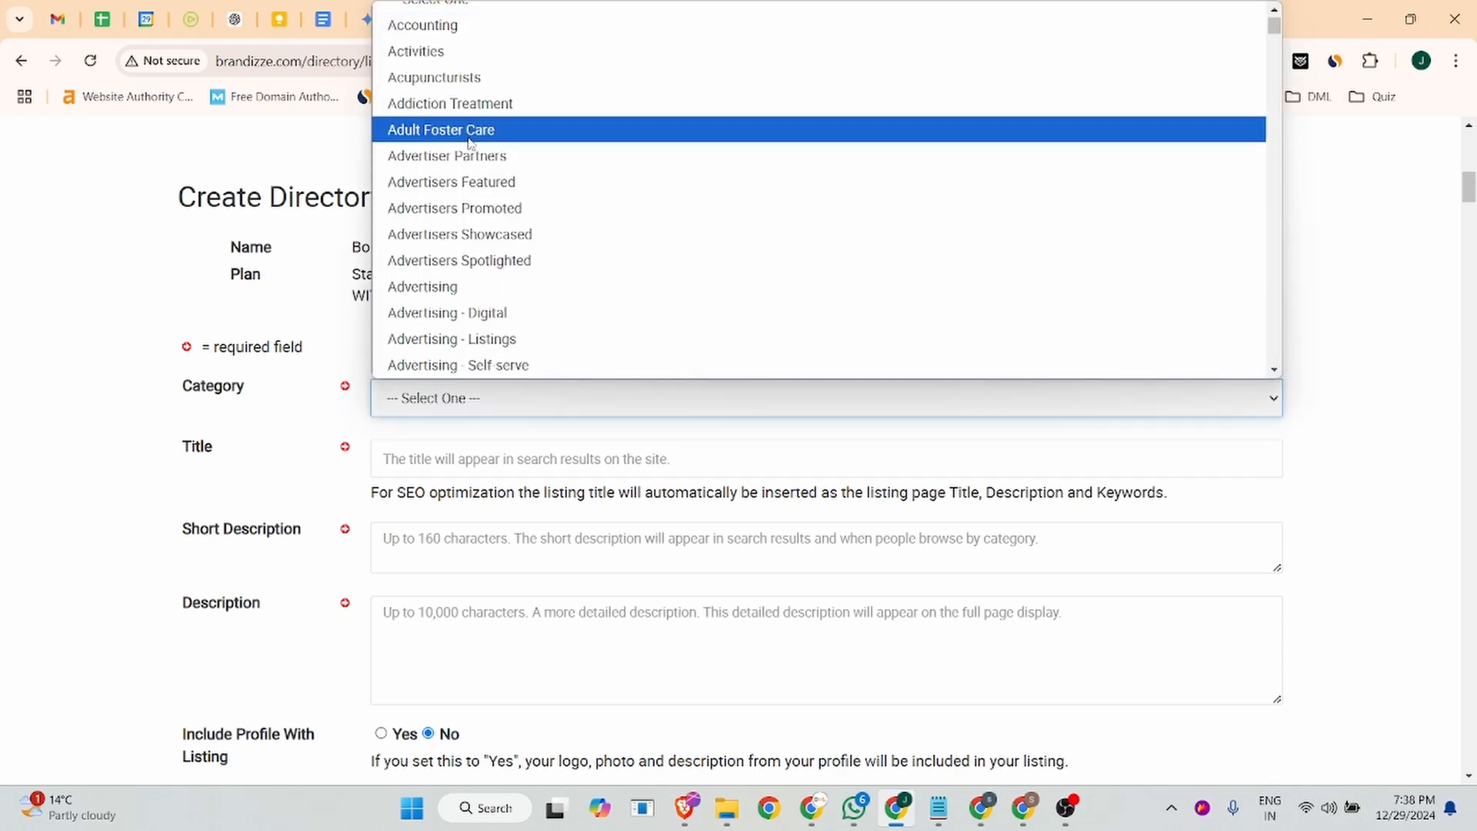
key(e)
key(e)
key(e)
key(e)
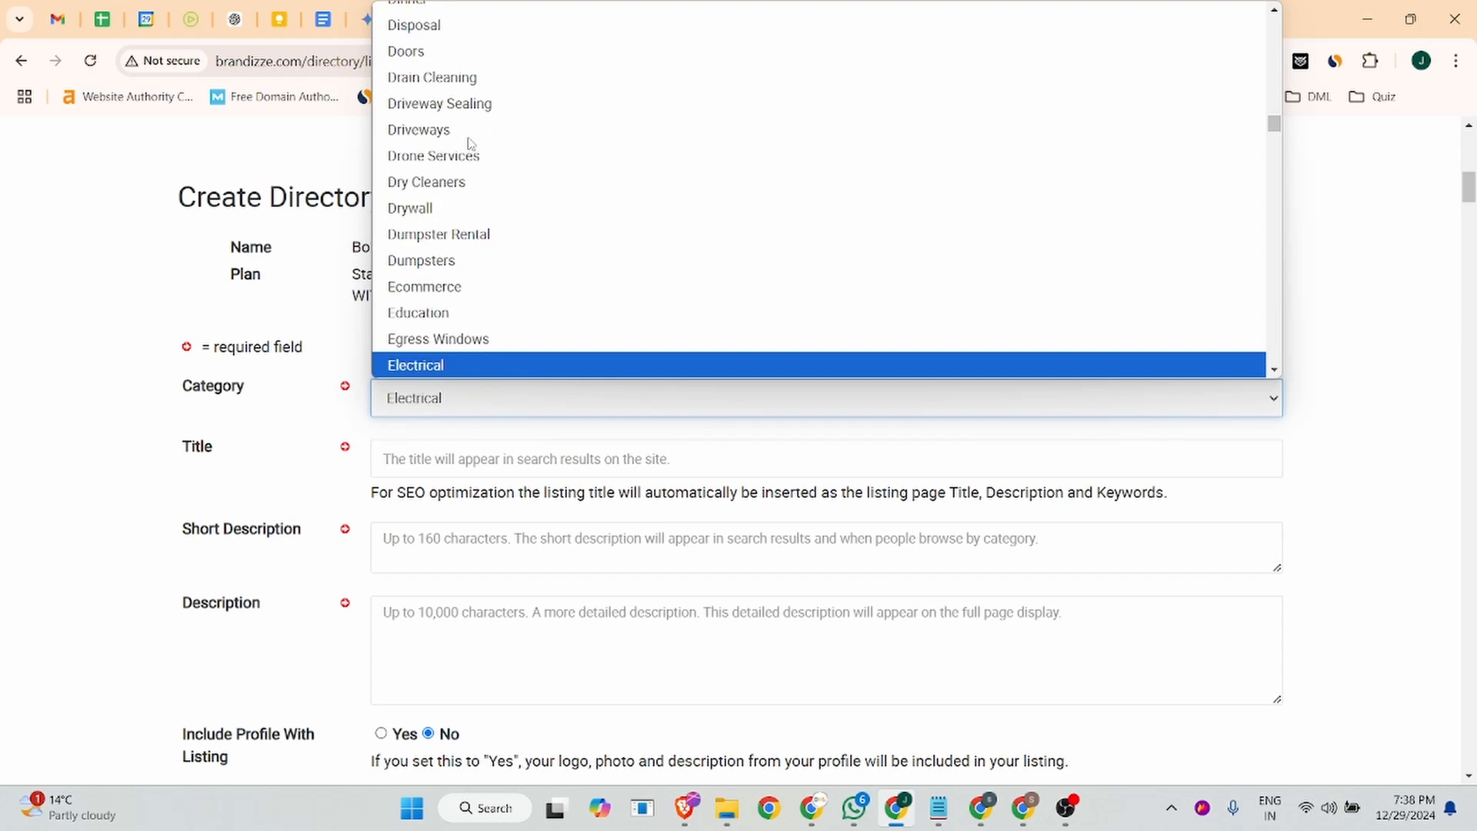
key(e)
key(e)
key(e)
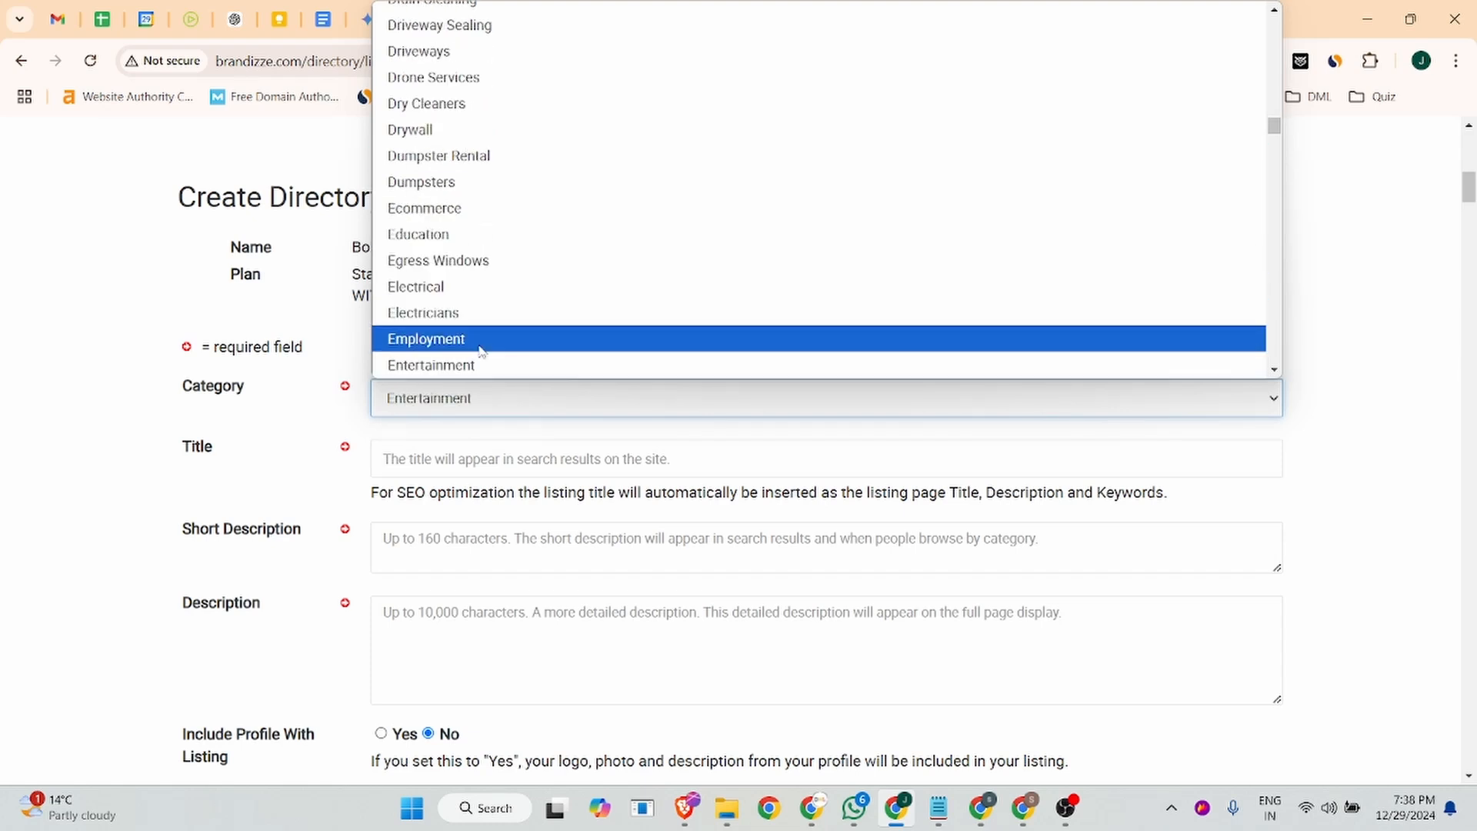
click(479, 344)
click(465, 449)
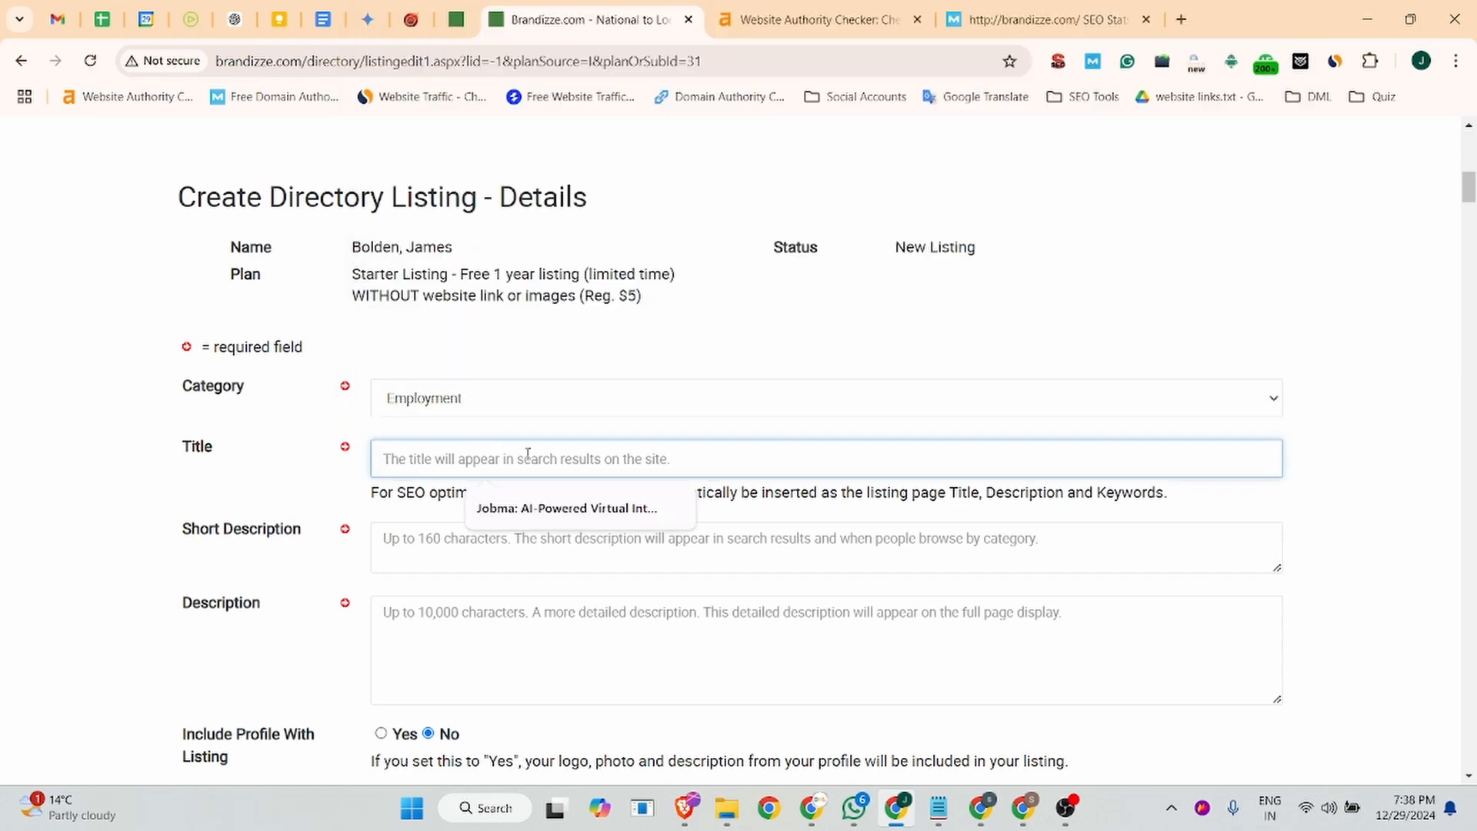
click(533, 502)
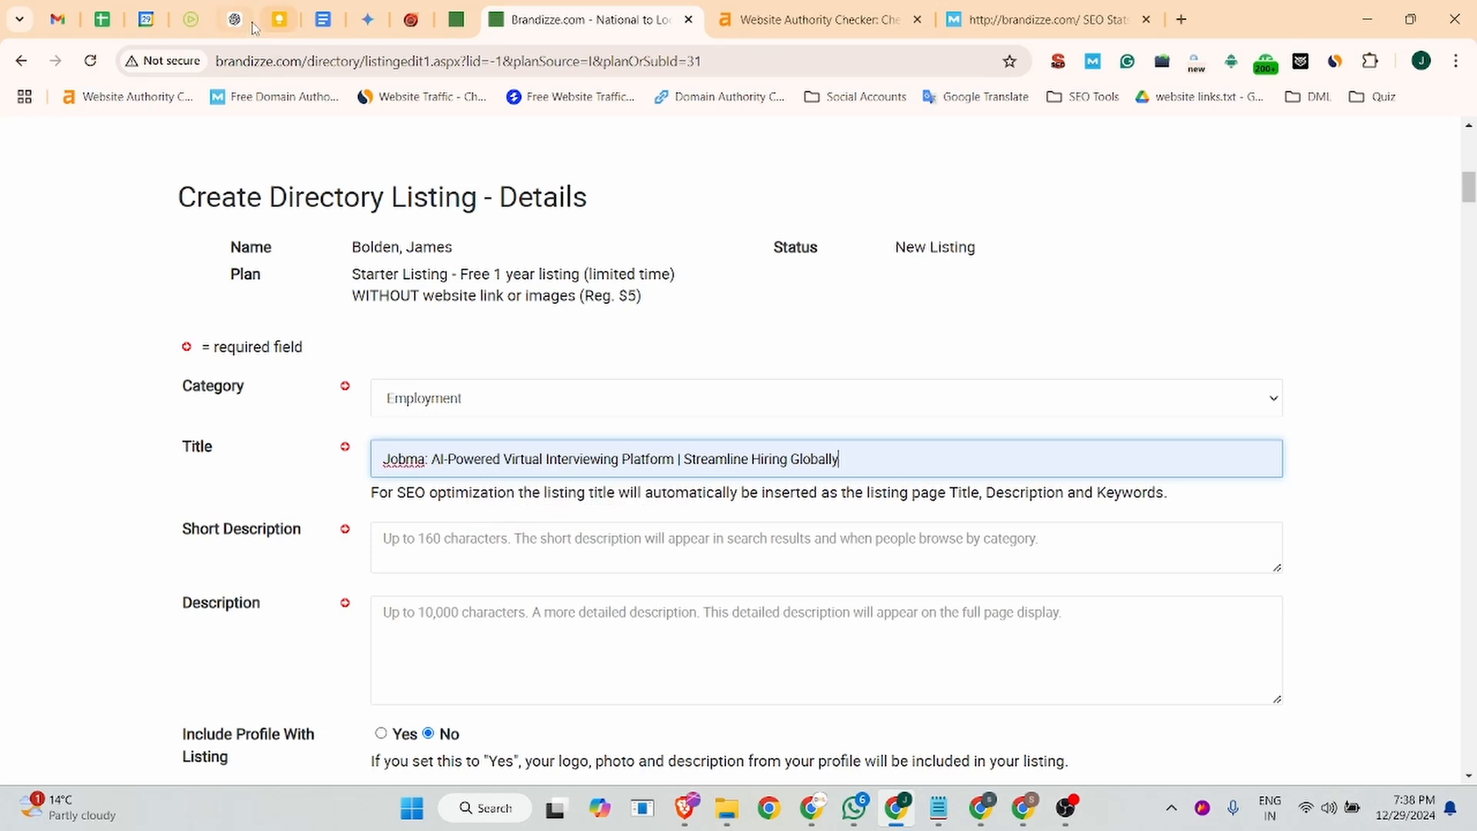
- Replace "Streamline Hiring Globally" in the listing title with the Jobma homepage headline "Interview Better & Faster with AI"
click(191, 19)
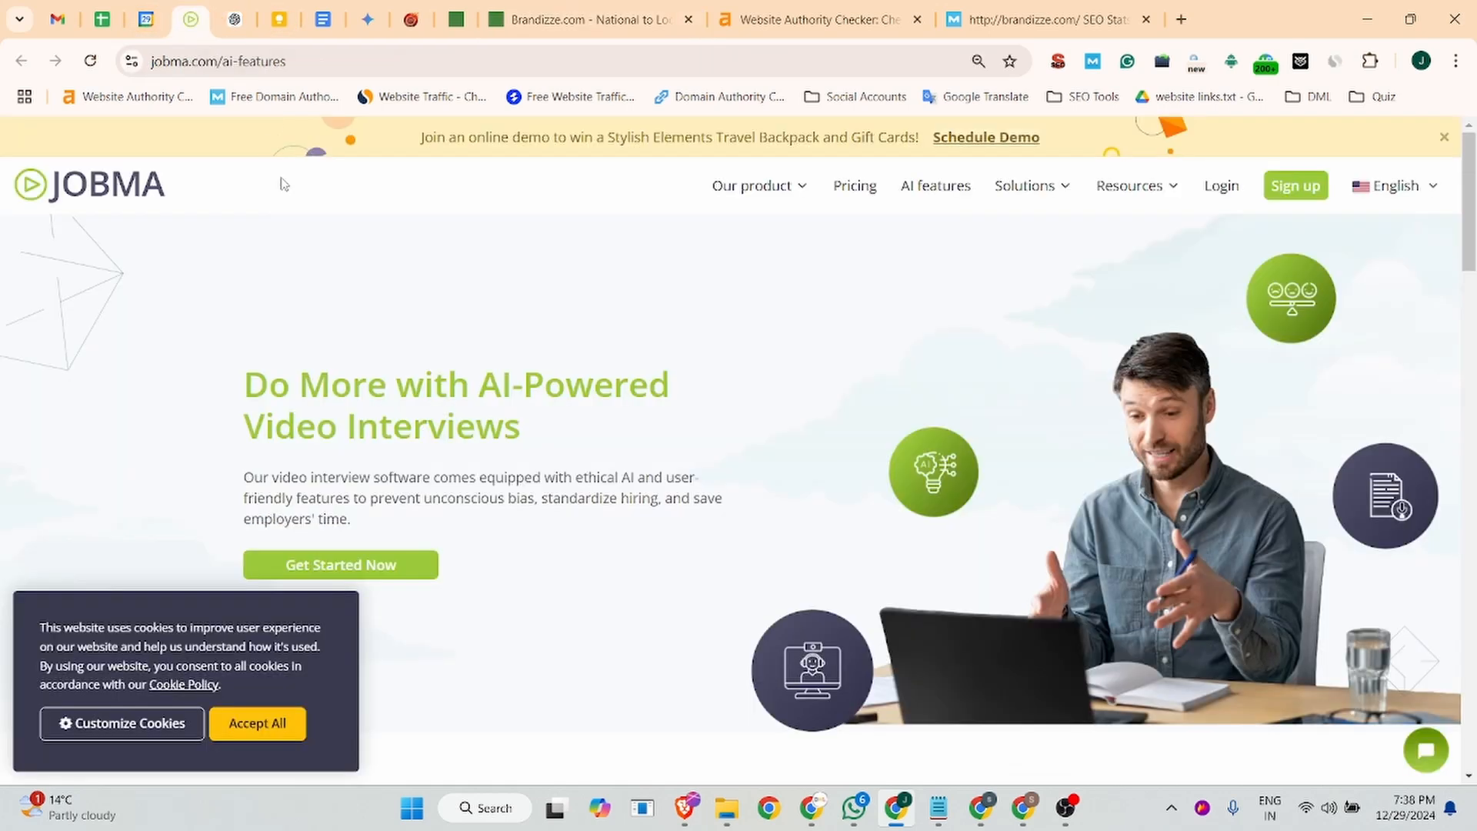
click(89, 202)
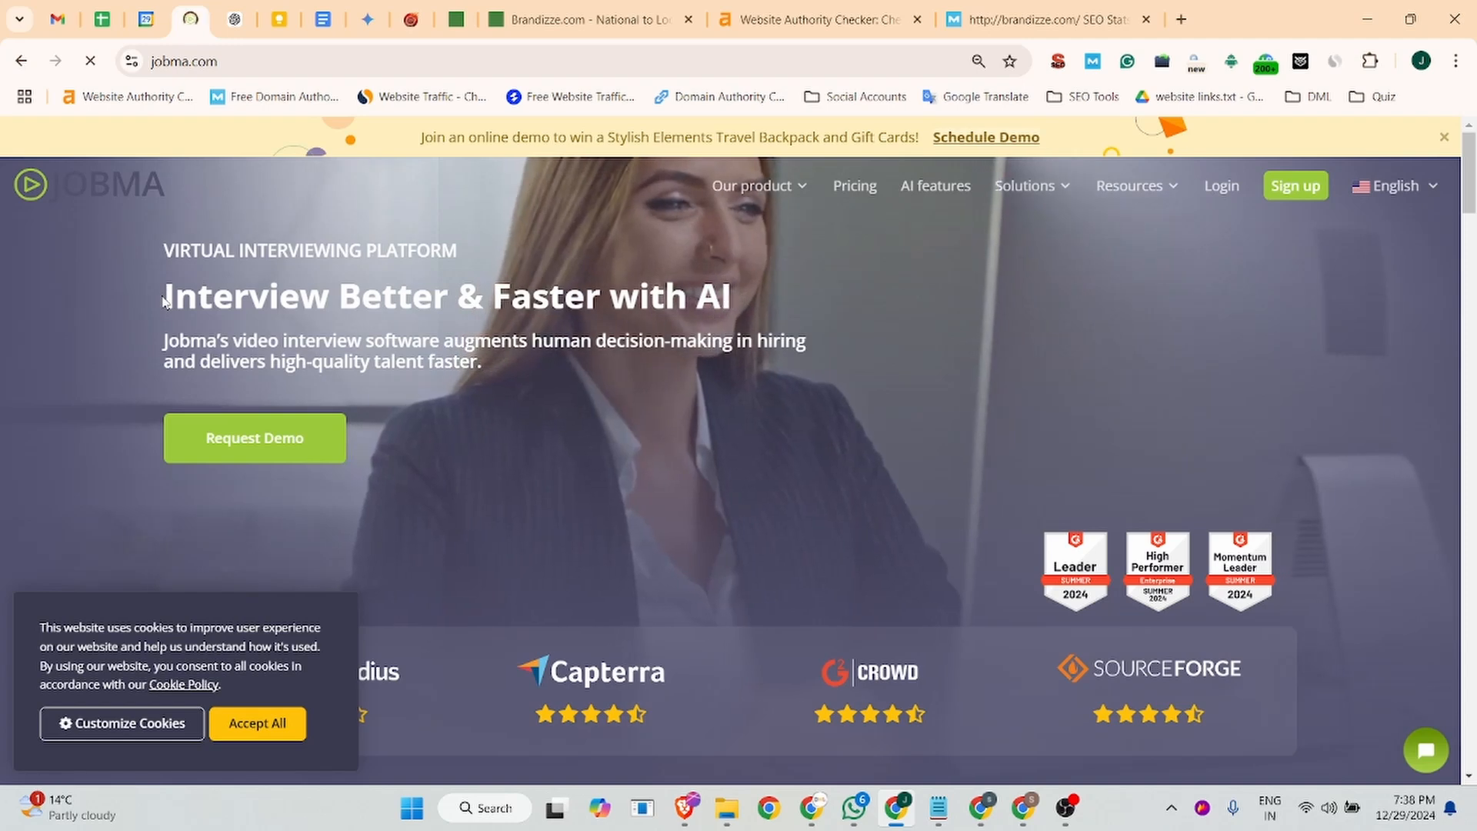
drag(800, 302, 512, 303)
drag(415, 304, 162, 298)
key(ctrl+c)
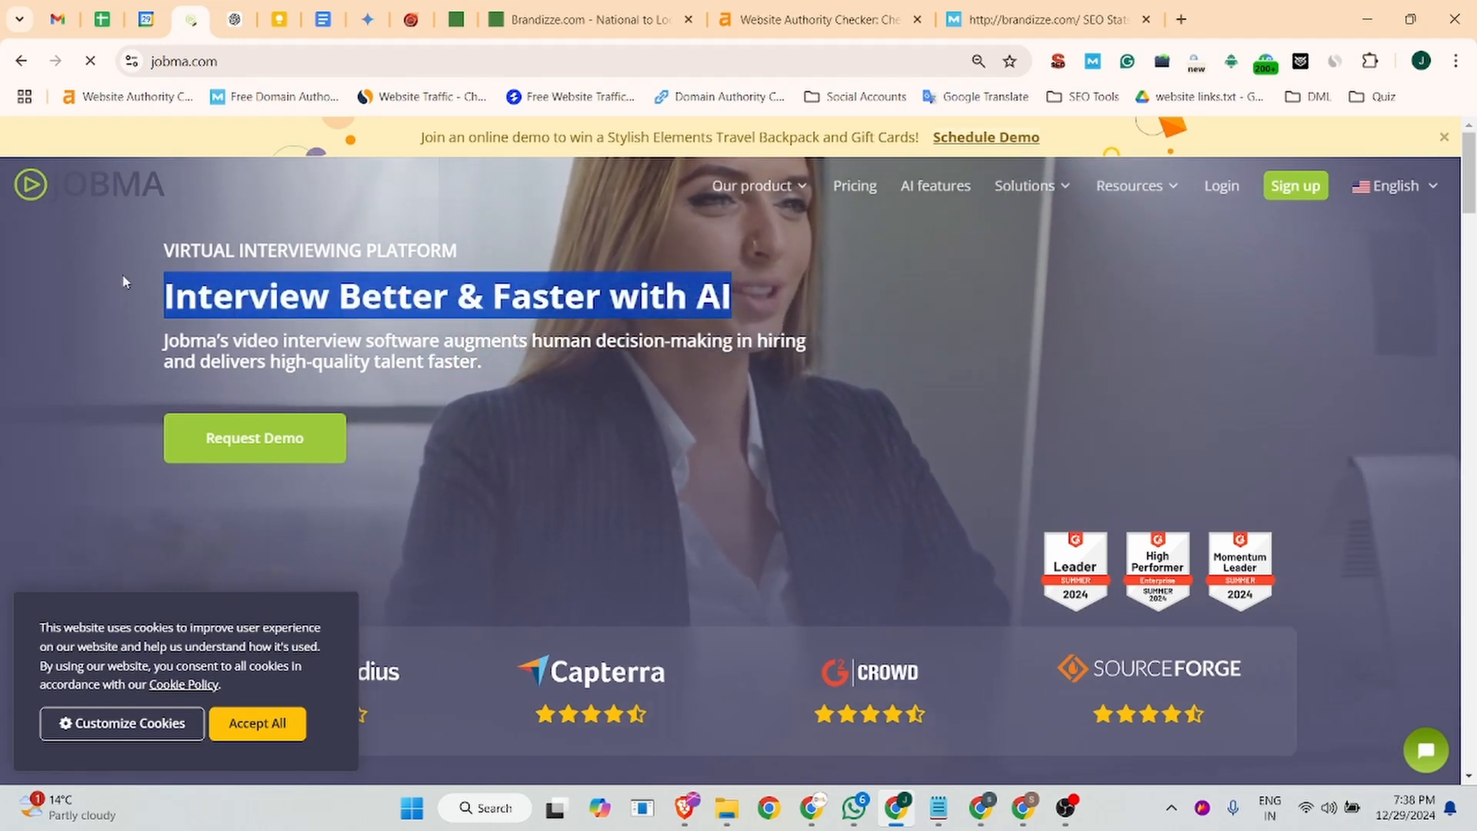
click(593, 19)
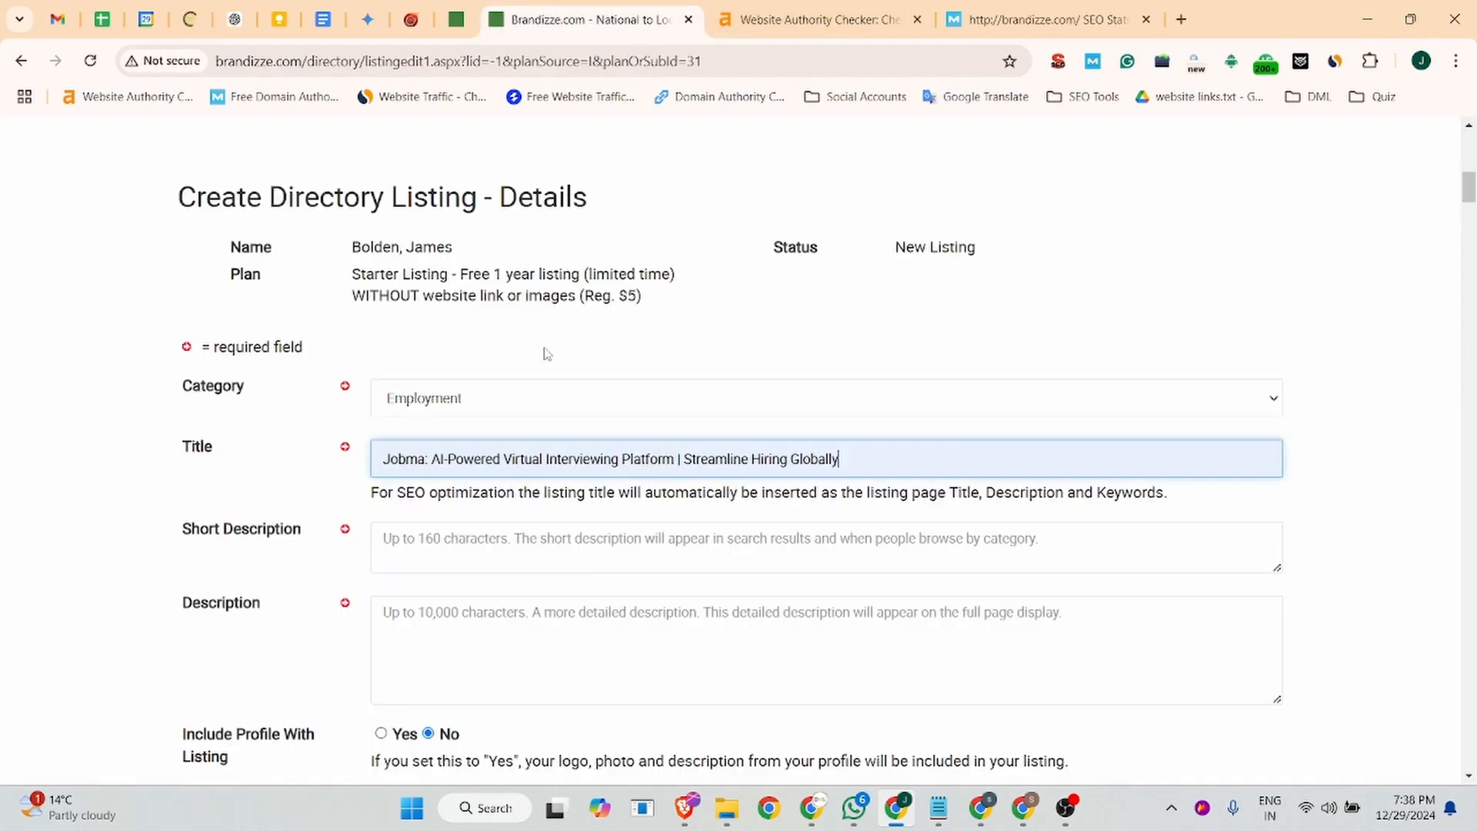
drag(685, 460, 923, 461)
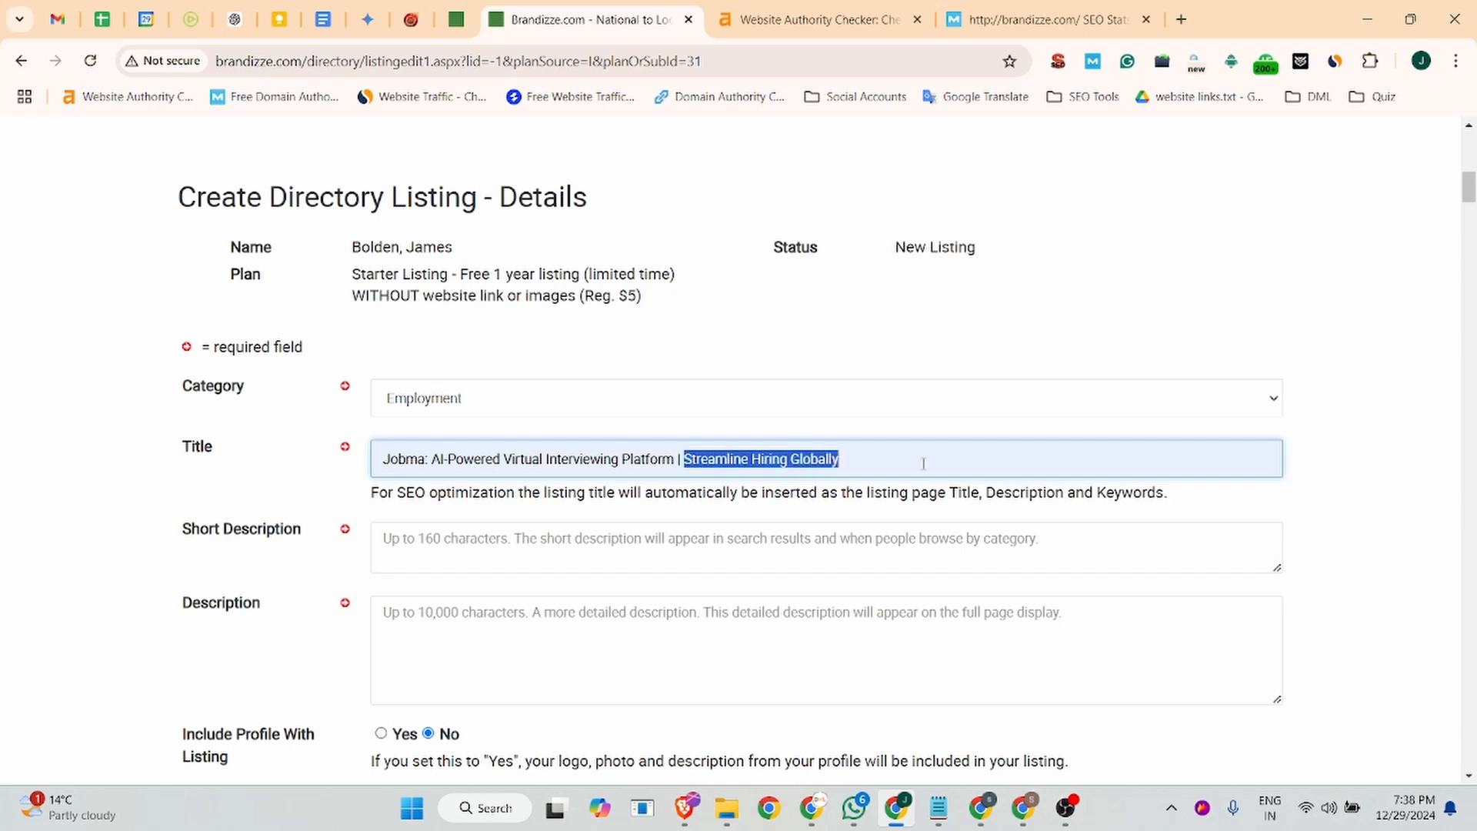
key(ctrl+v)
click(165, 492)
- Fill the short description with the heading "Jobma: AI-Powered Virtual Interviewing Platform | Streamline Hiring Globally" from the Business Listing document
click(488, 542)
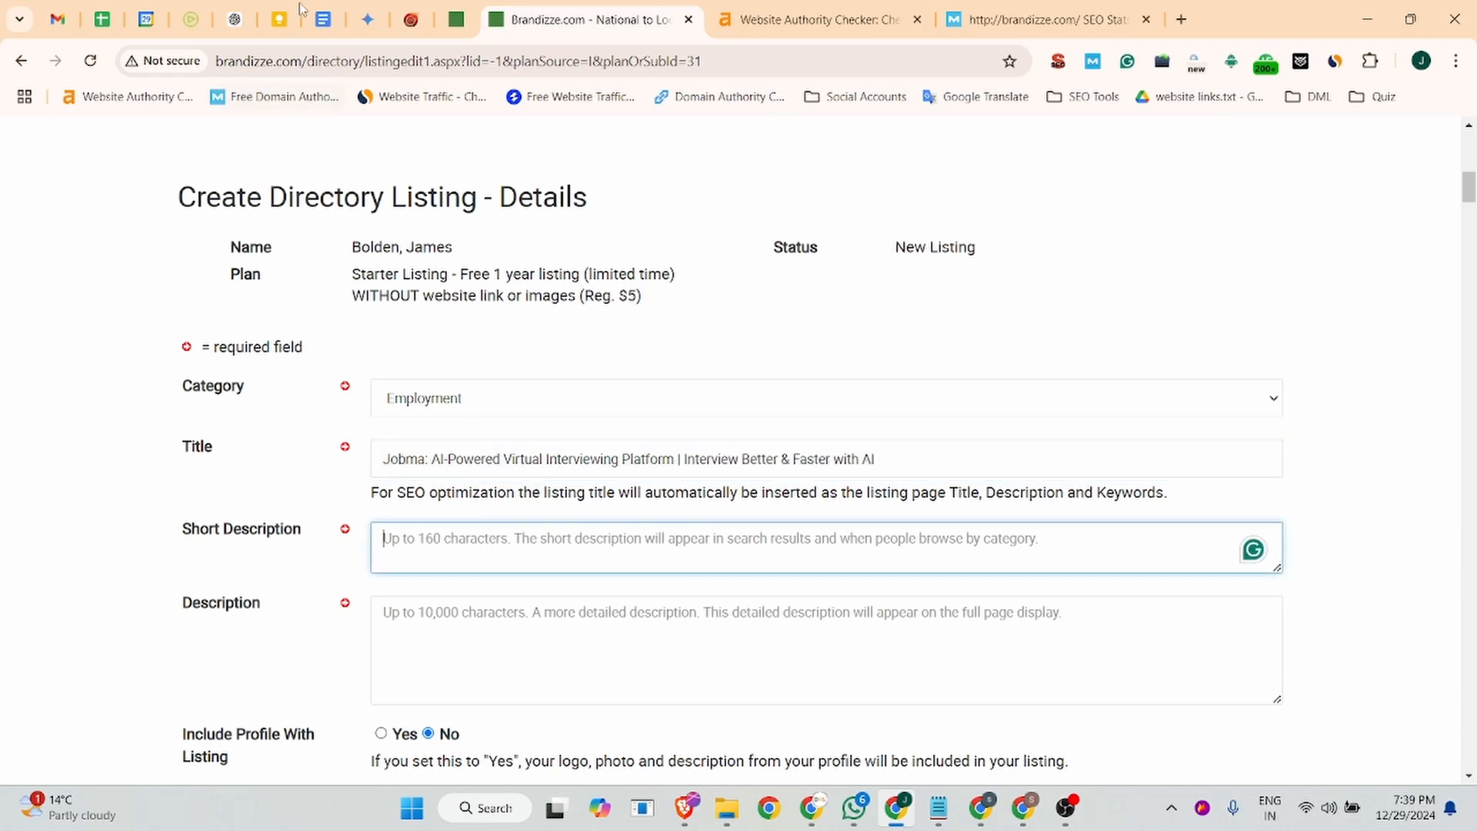
click(321, 19)
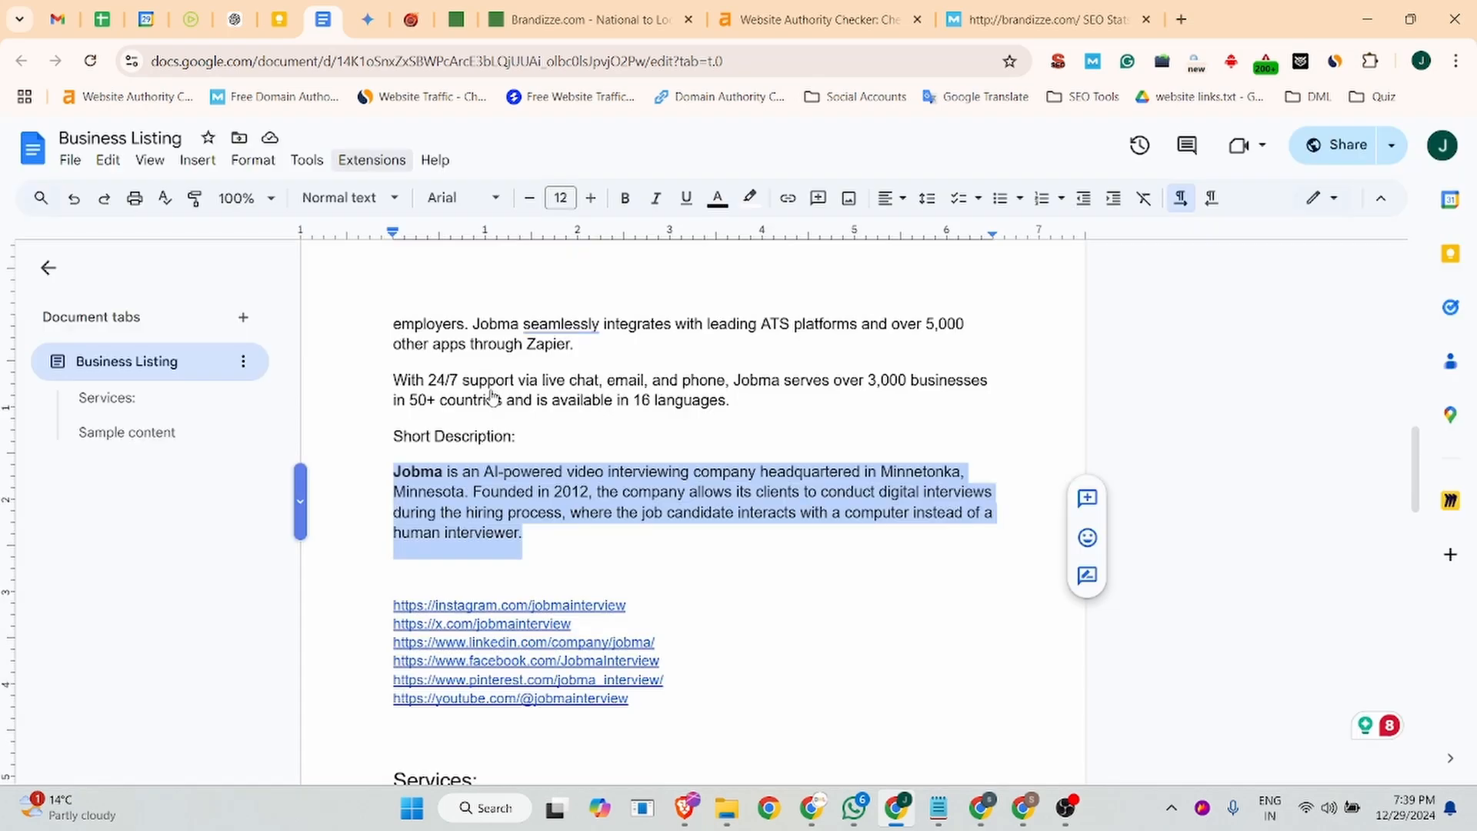
scroll(495, 439, up, 8)
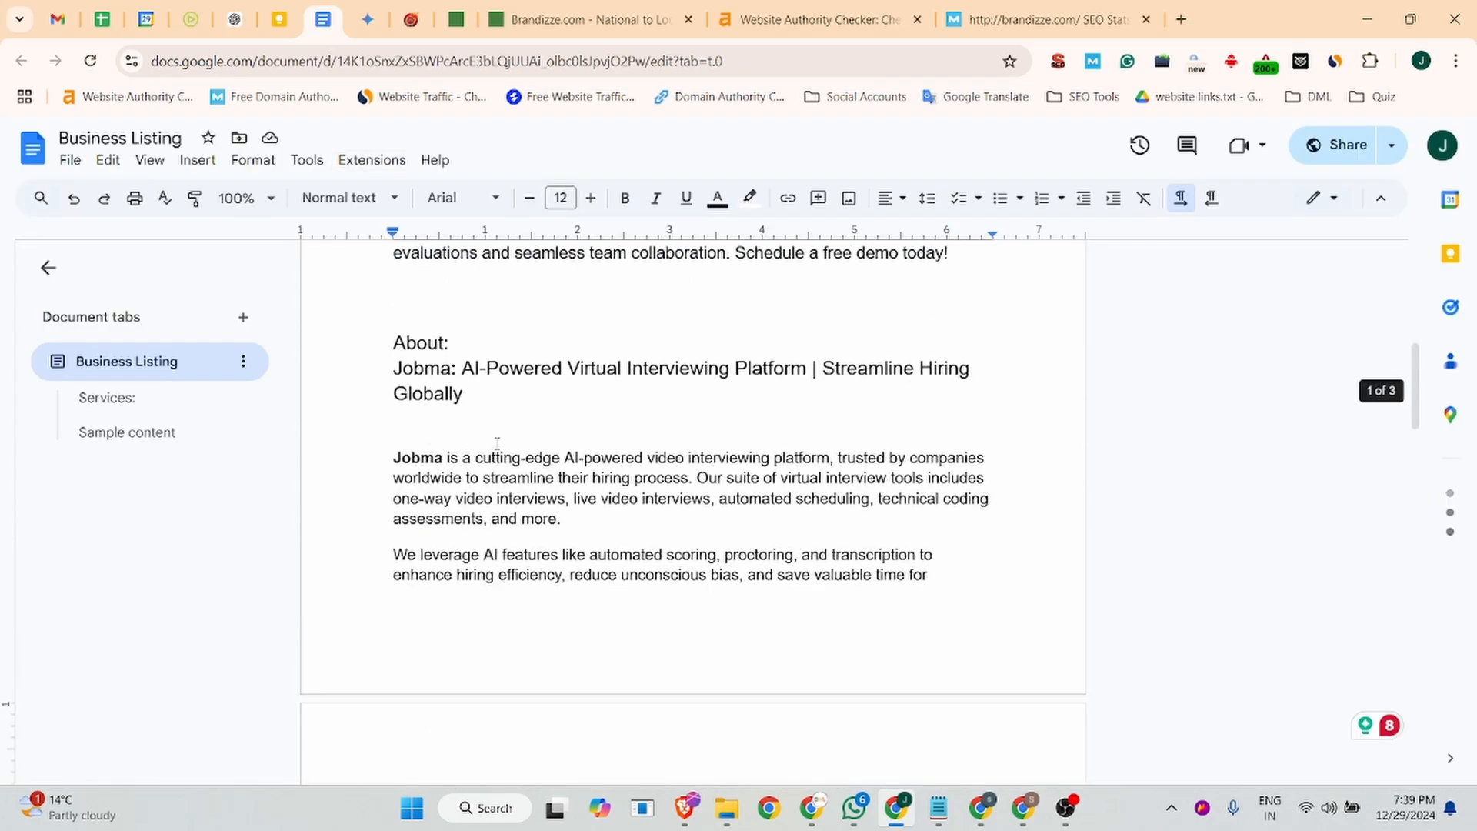
drag(466, 396, 393, 367)
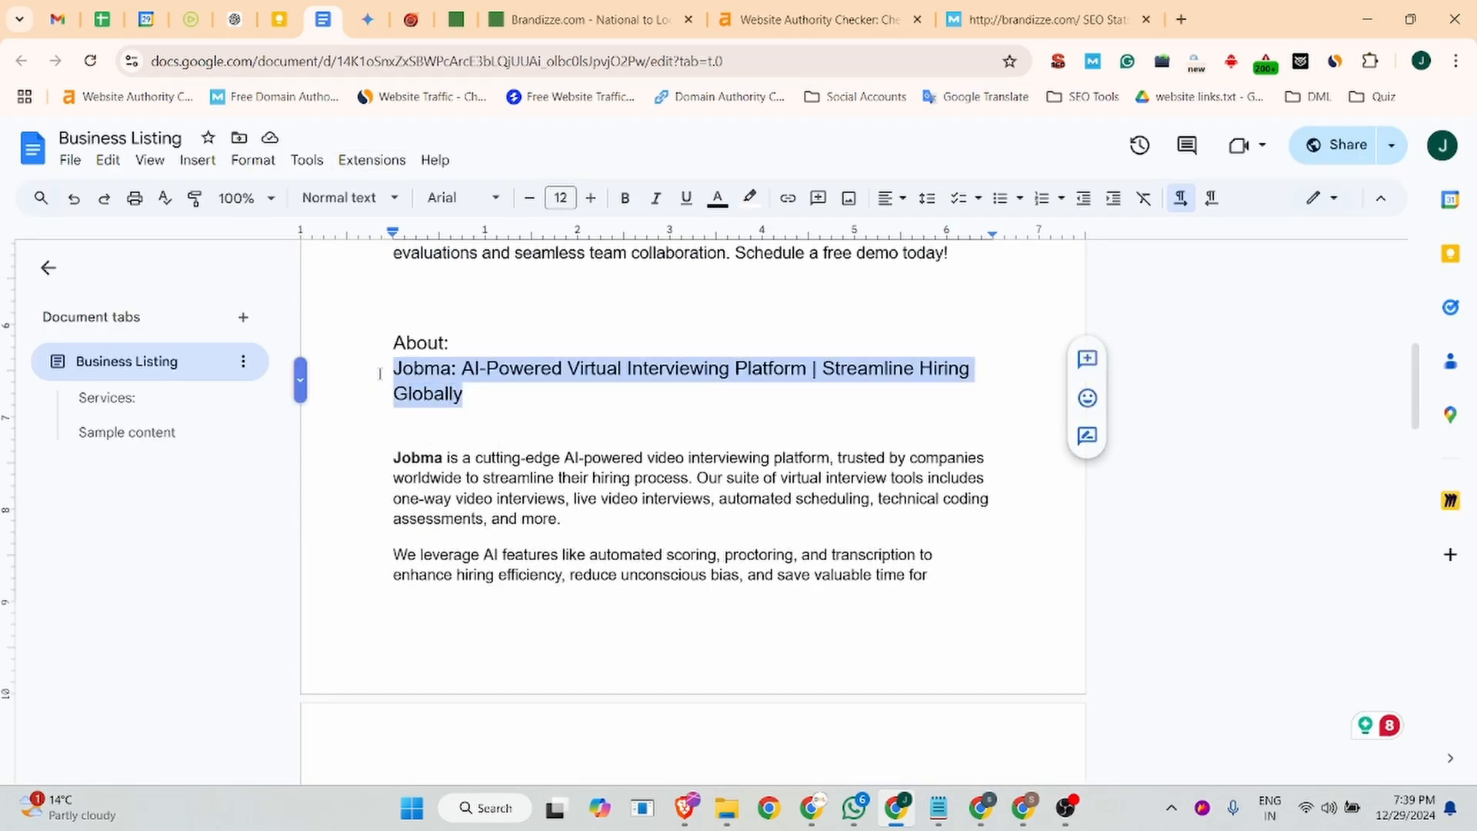
click(587, 6)
text(Jobma: AI-Powered Virtual Interviewing Platform | Streamline Hiring Globally)
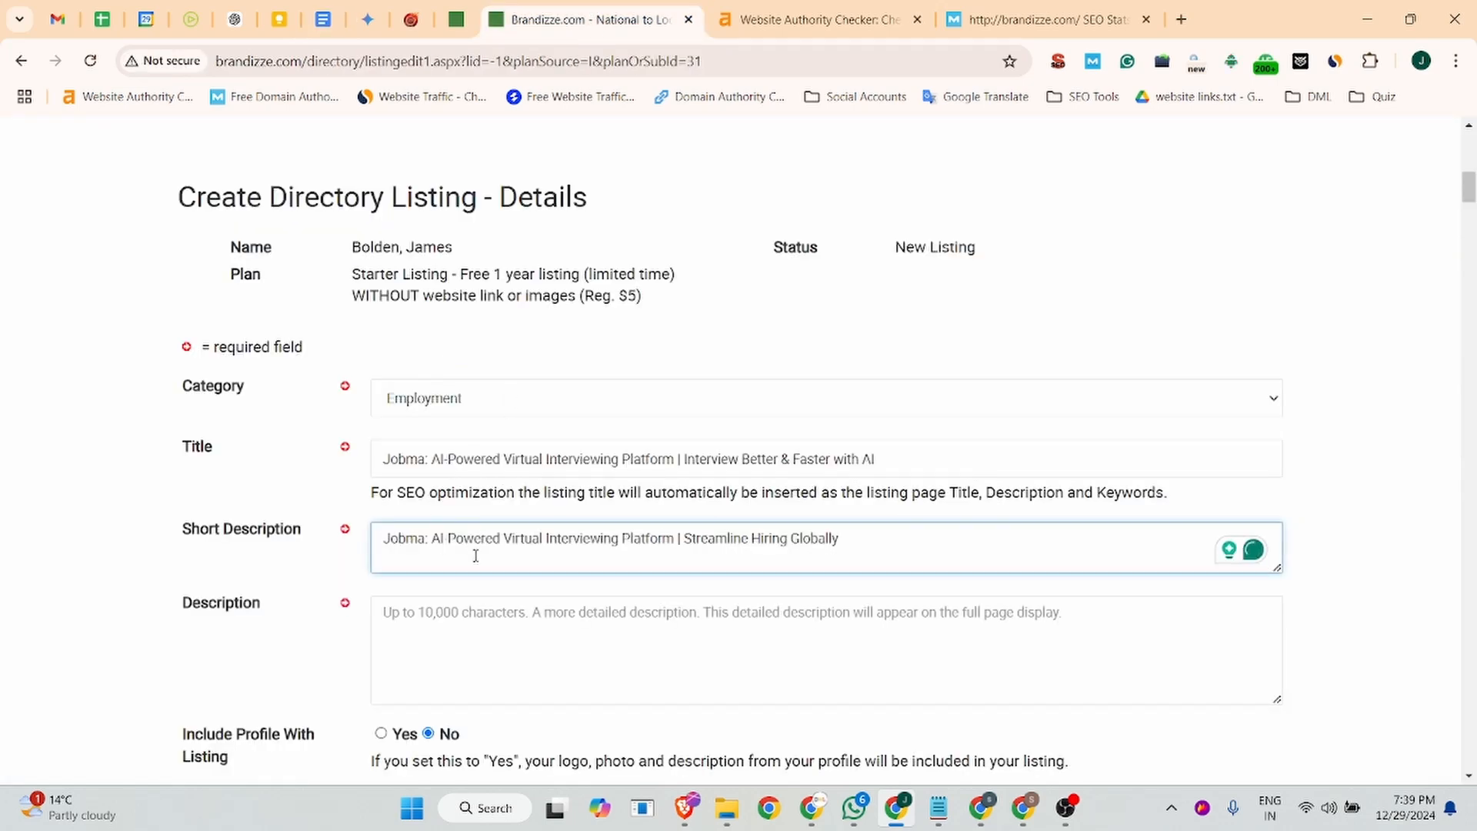
- Replace the short description with the two-sentence text under "Transform Your Hiring Experience" on the Jobma homepage
click(191, 19)
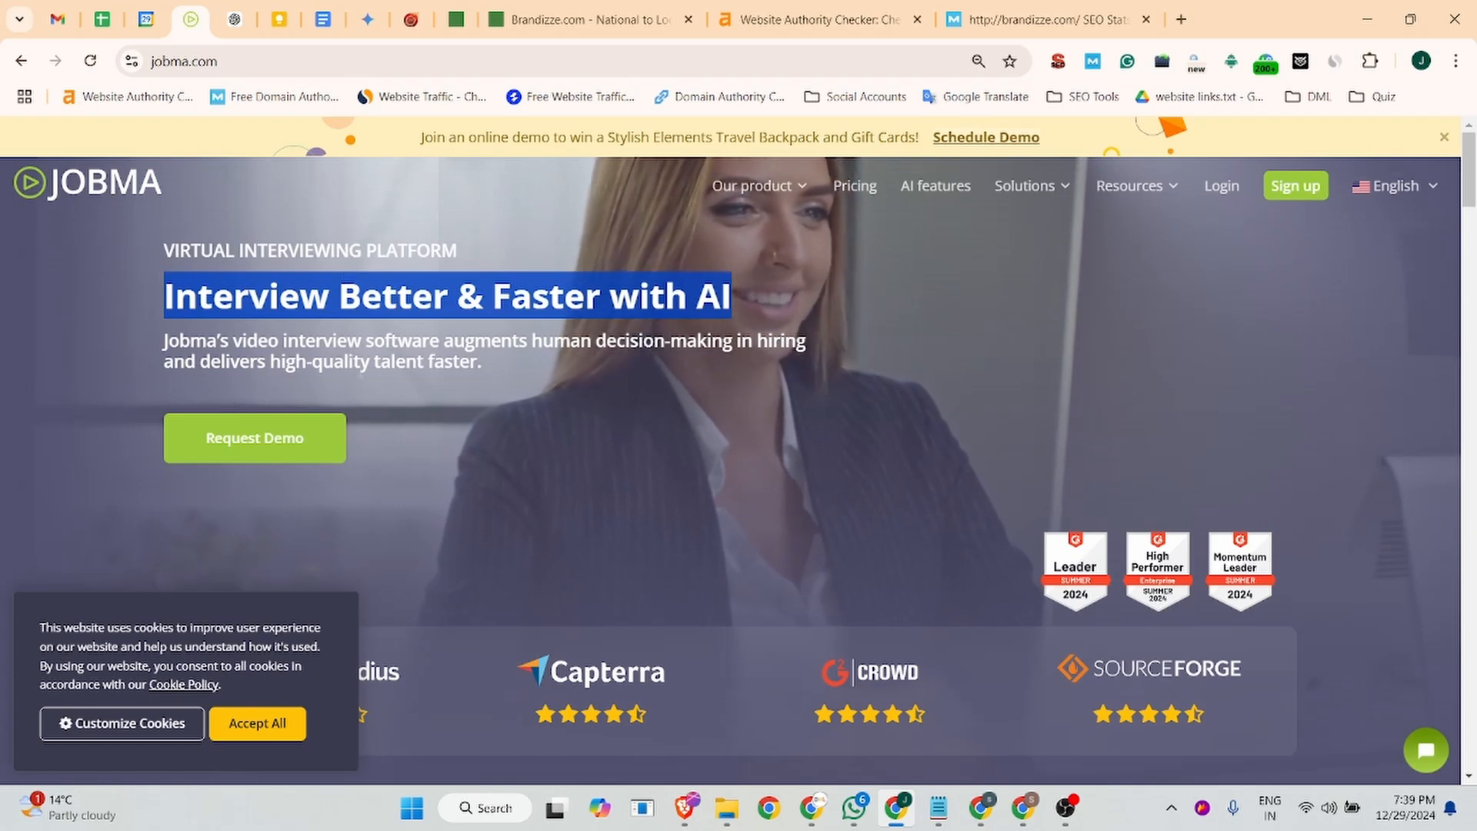
scroll(766, 386, down, 6)
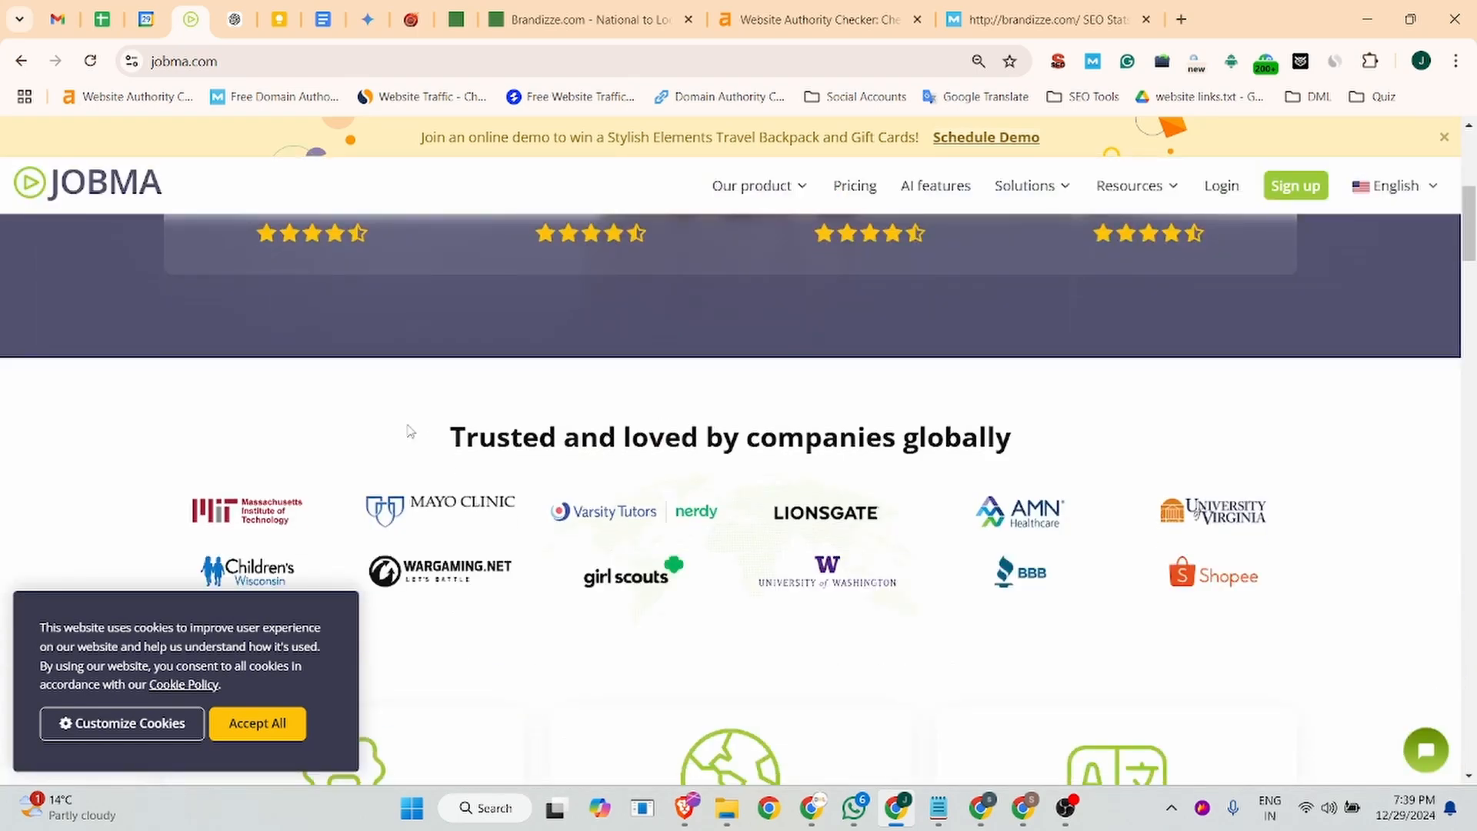
scroll(410, 431, down, 10)
scroll(680, 393, up, 2)
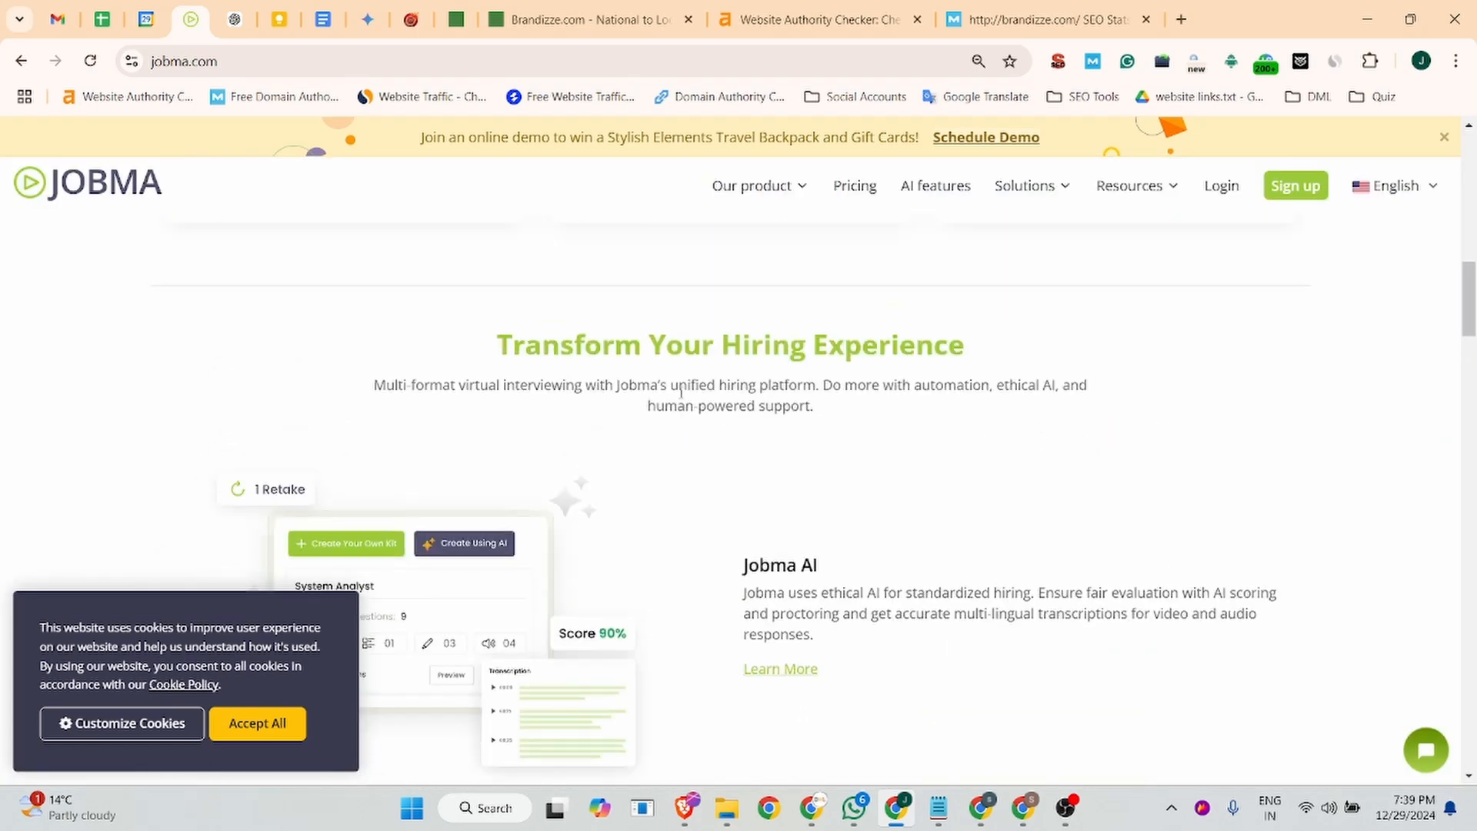
scroll(679, 394, up, 1)
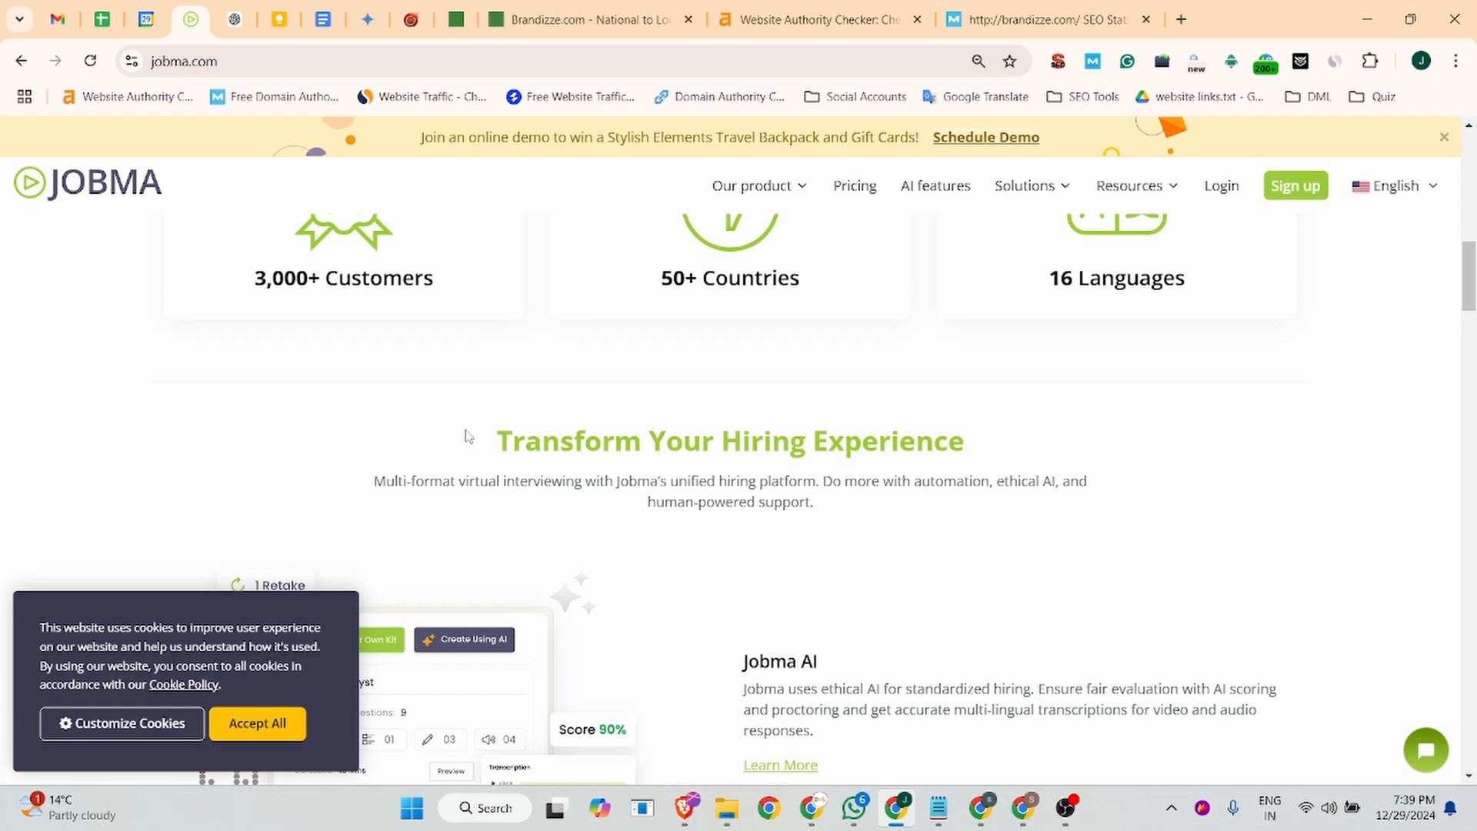
drag(370, 482, 874, 520)
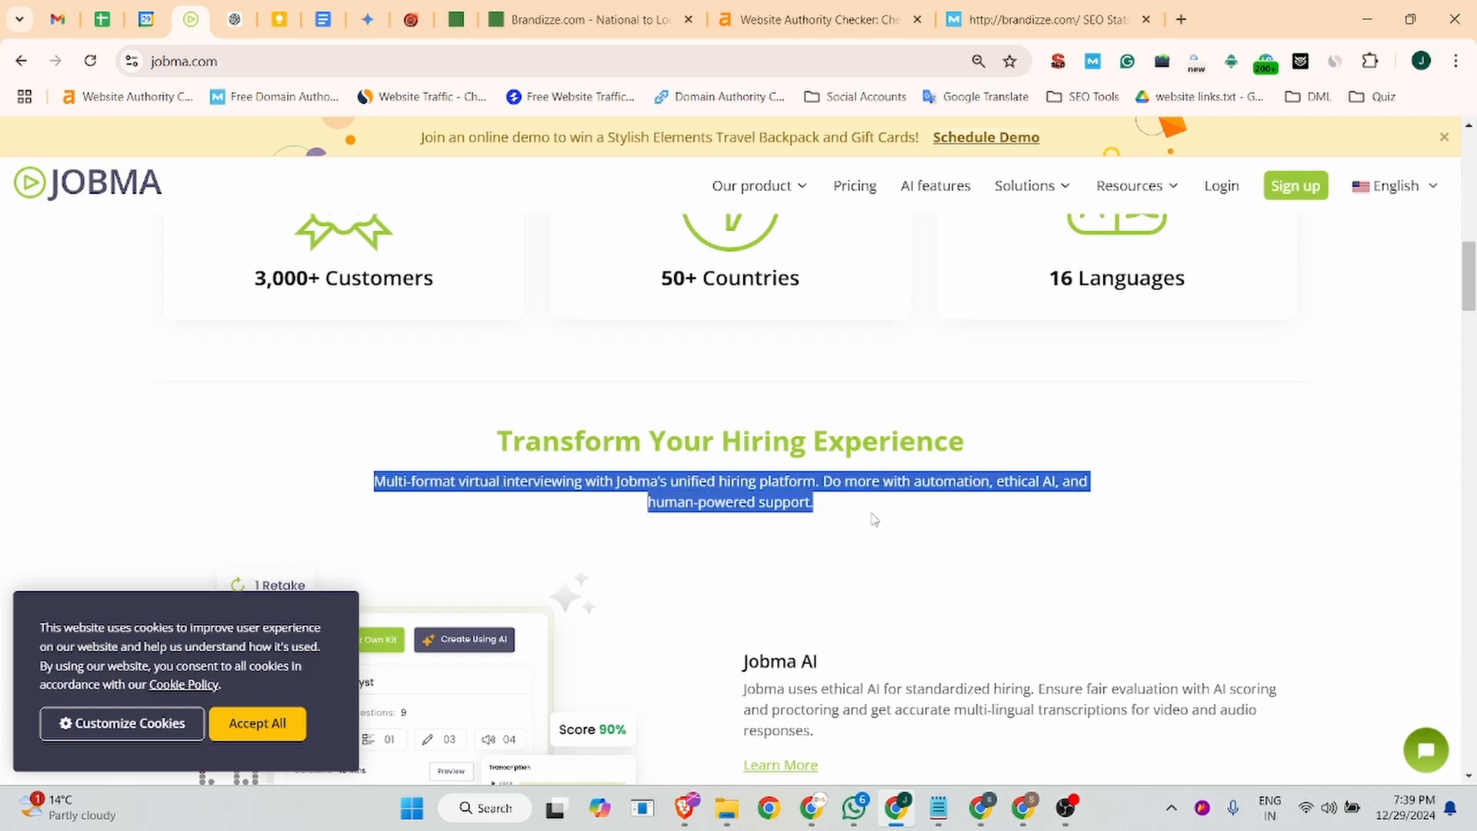
click(585, 20)
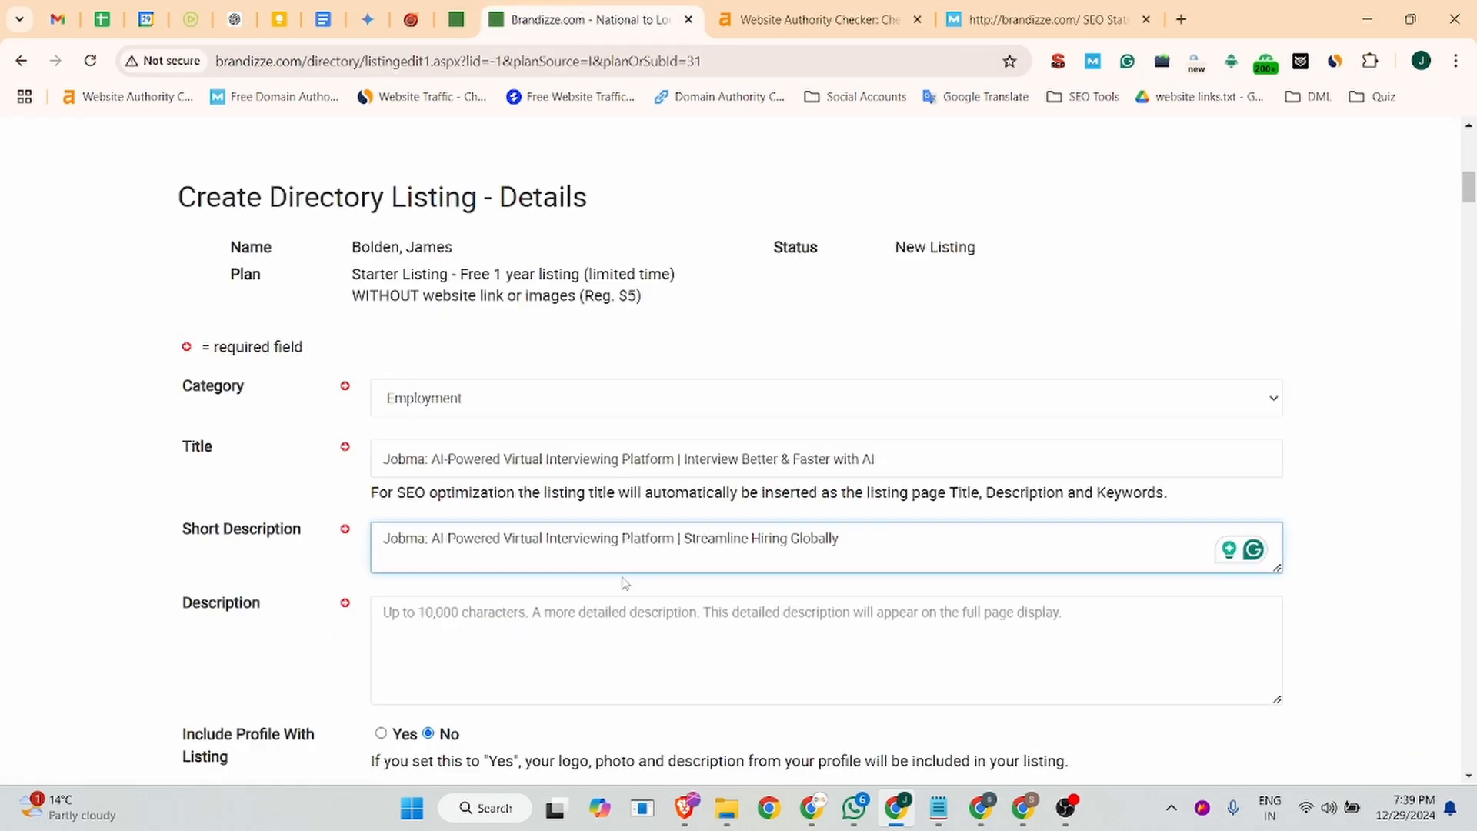
drag(899, 549, 347, 546)
text(Multi-format virtual interviewing with Jobma's unified hiring platform. Do more with automation, ethical AI, and human powered support.)
- Copy all the About paragraphs from the Business Listing document into the description field and decline the incoming voice call
click(467, 633)
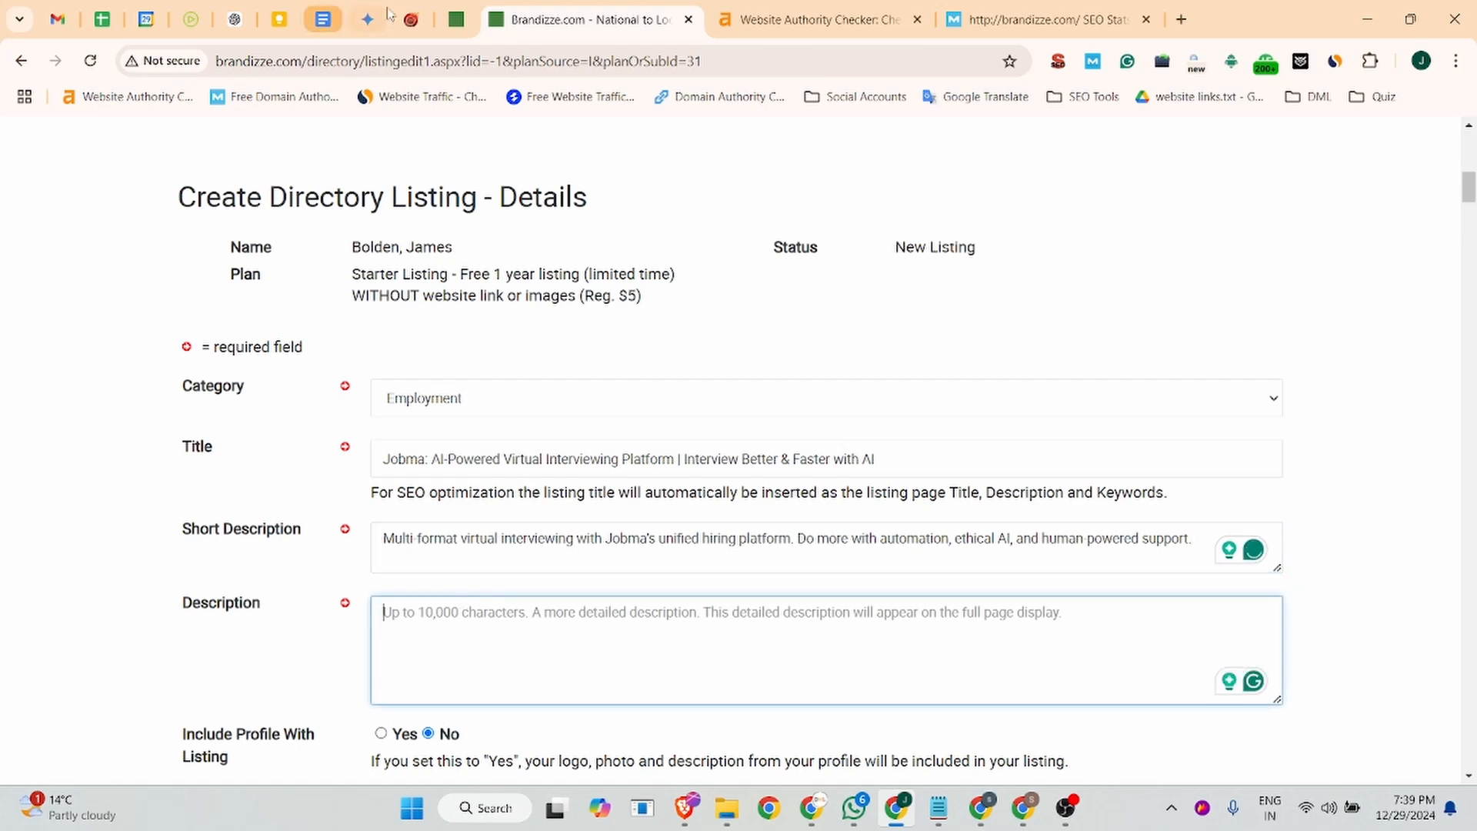
click(341, 28)
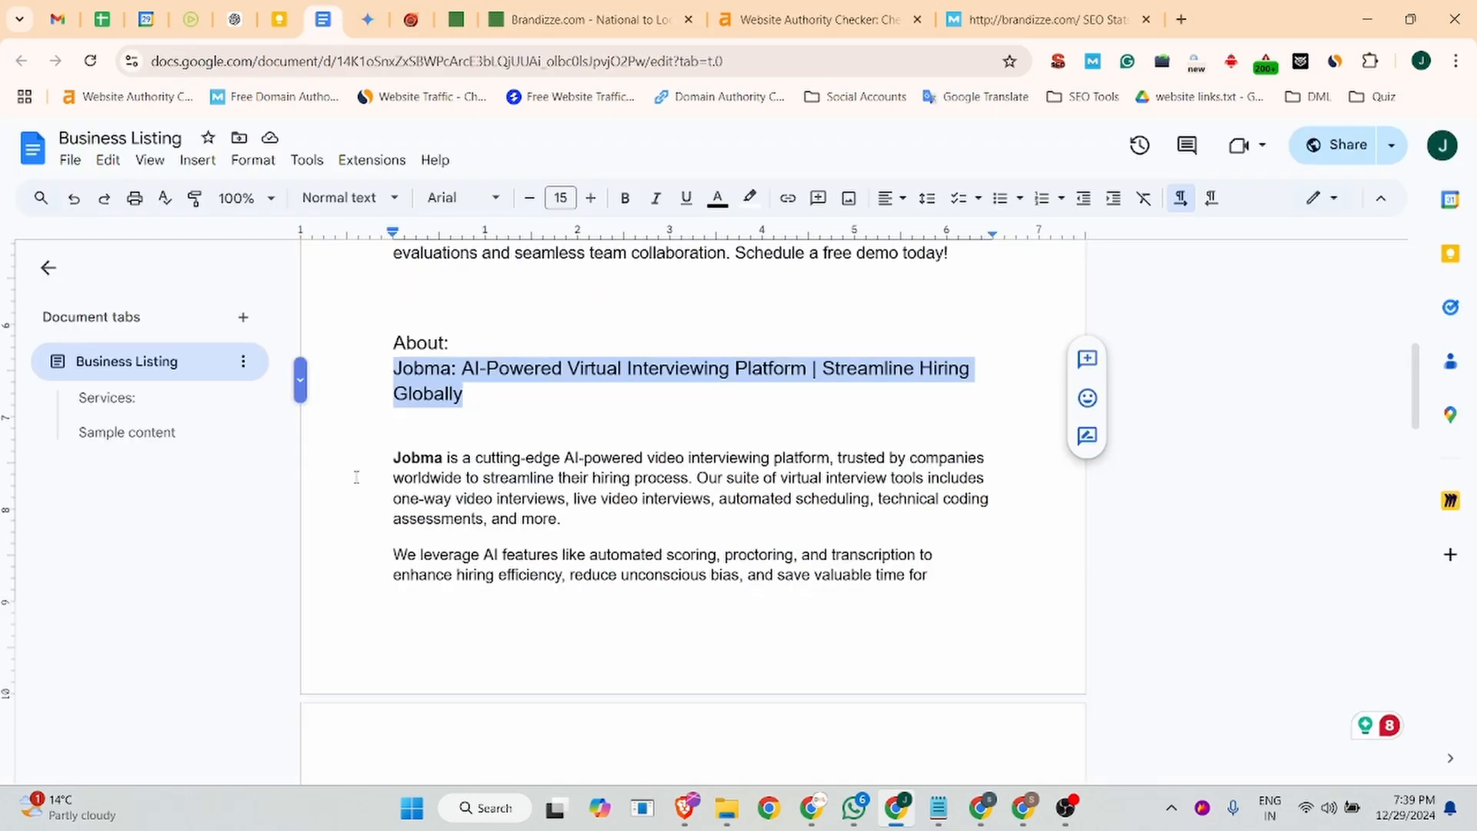
drag(393, 460, 734, 623)
scroll(503, 607, down, 3)
key(ctrl+c)
click(654, 19)
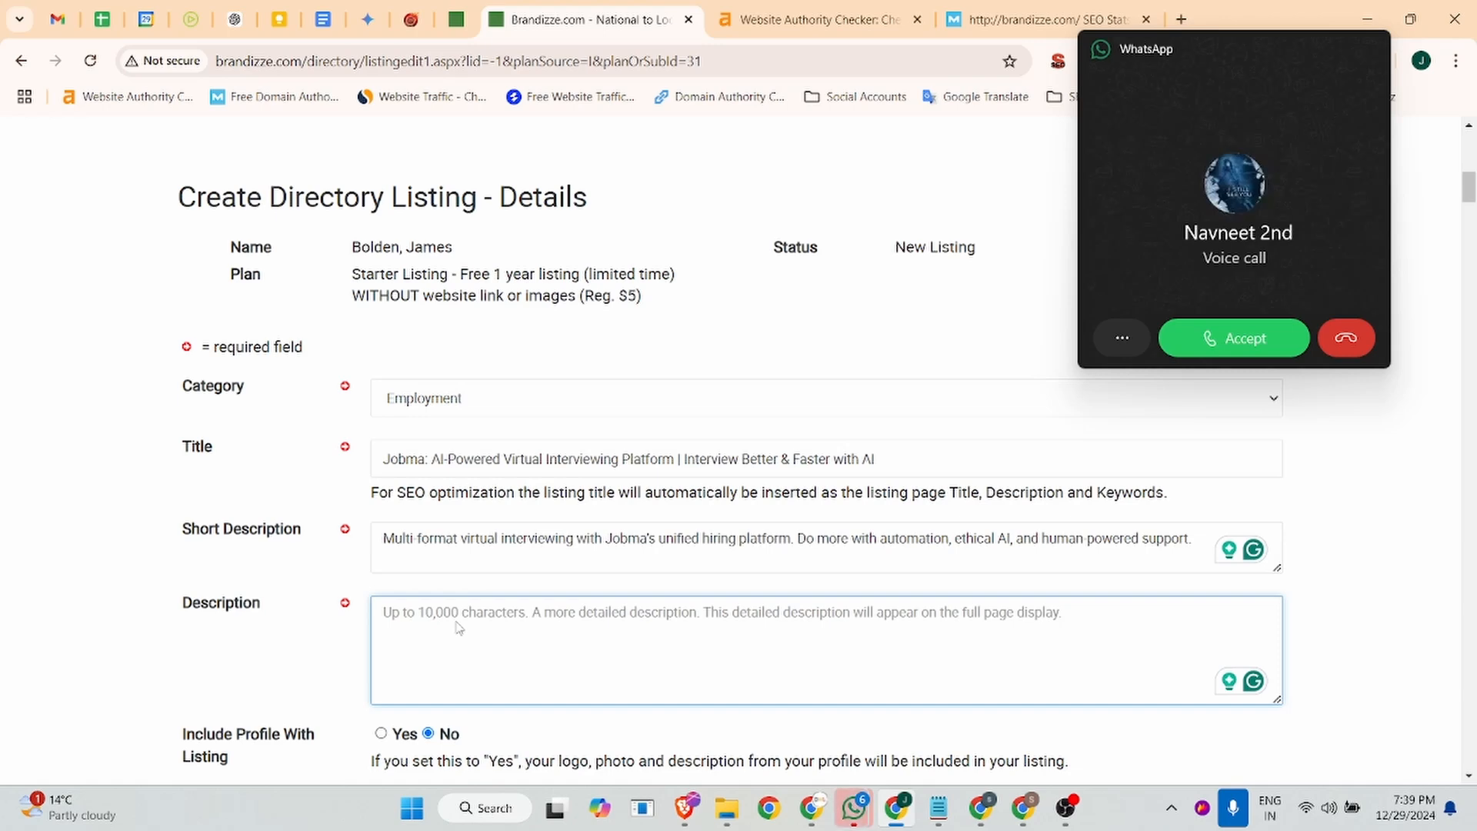
key(ctrl+v)
click(1344, 343)
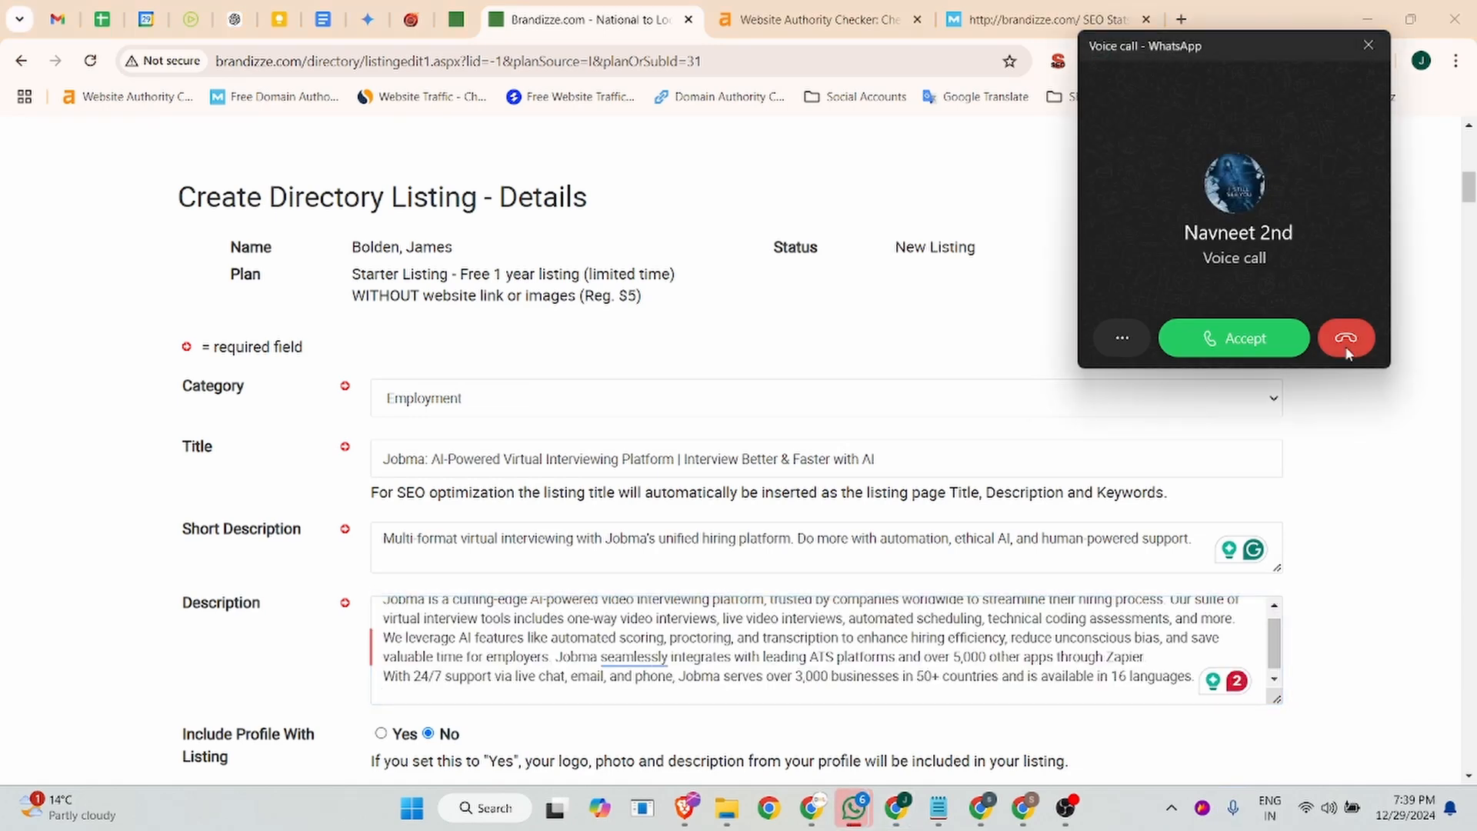
- Replace the whole description with only the first About paragraph, ending "technical coding assessments, and more.", from the Business Listing document
scroll(474, 614, up, 5)
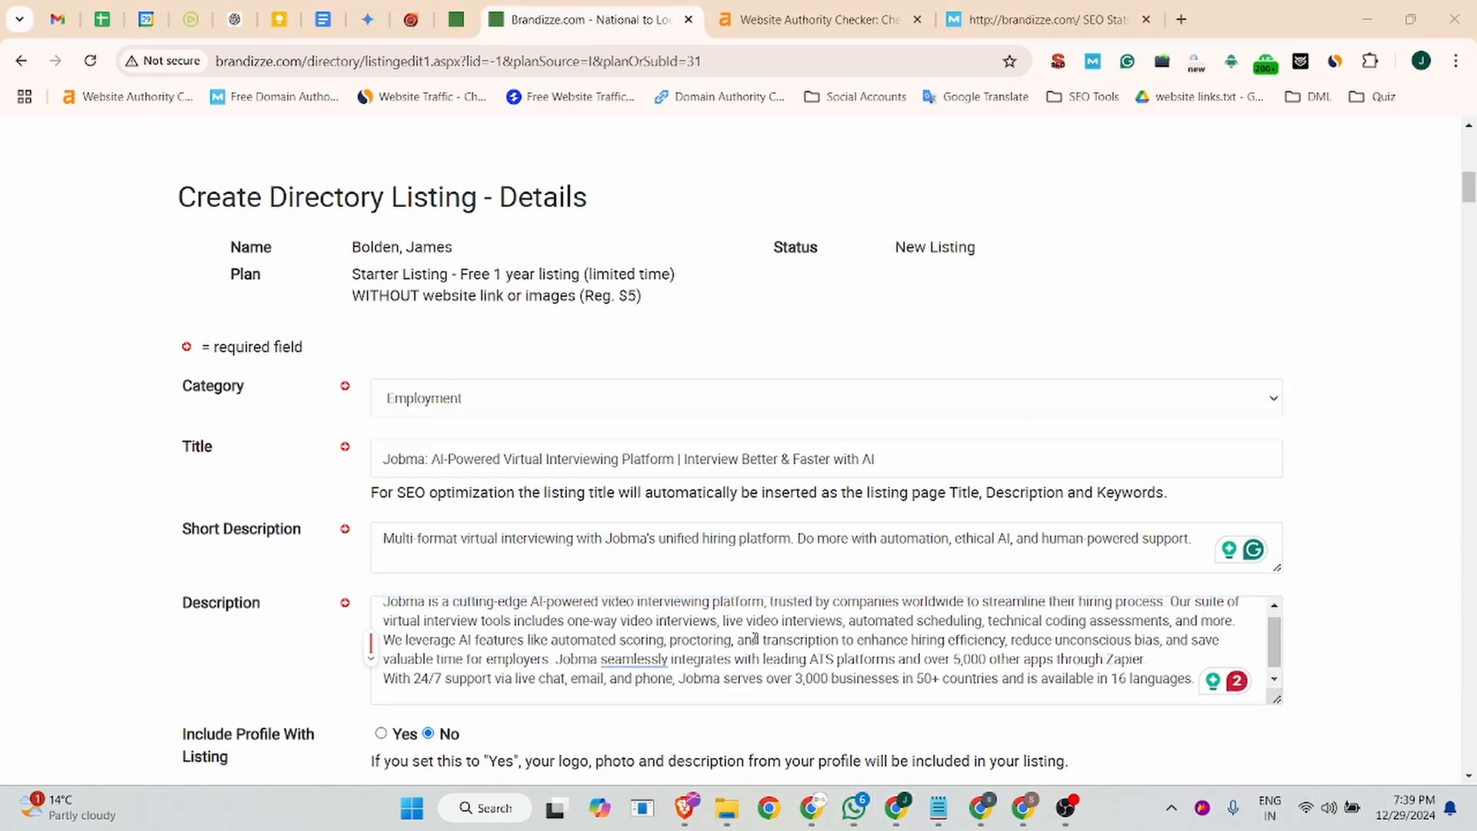
scroll(548, 457, down, 4)
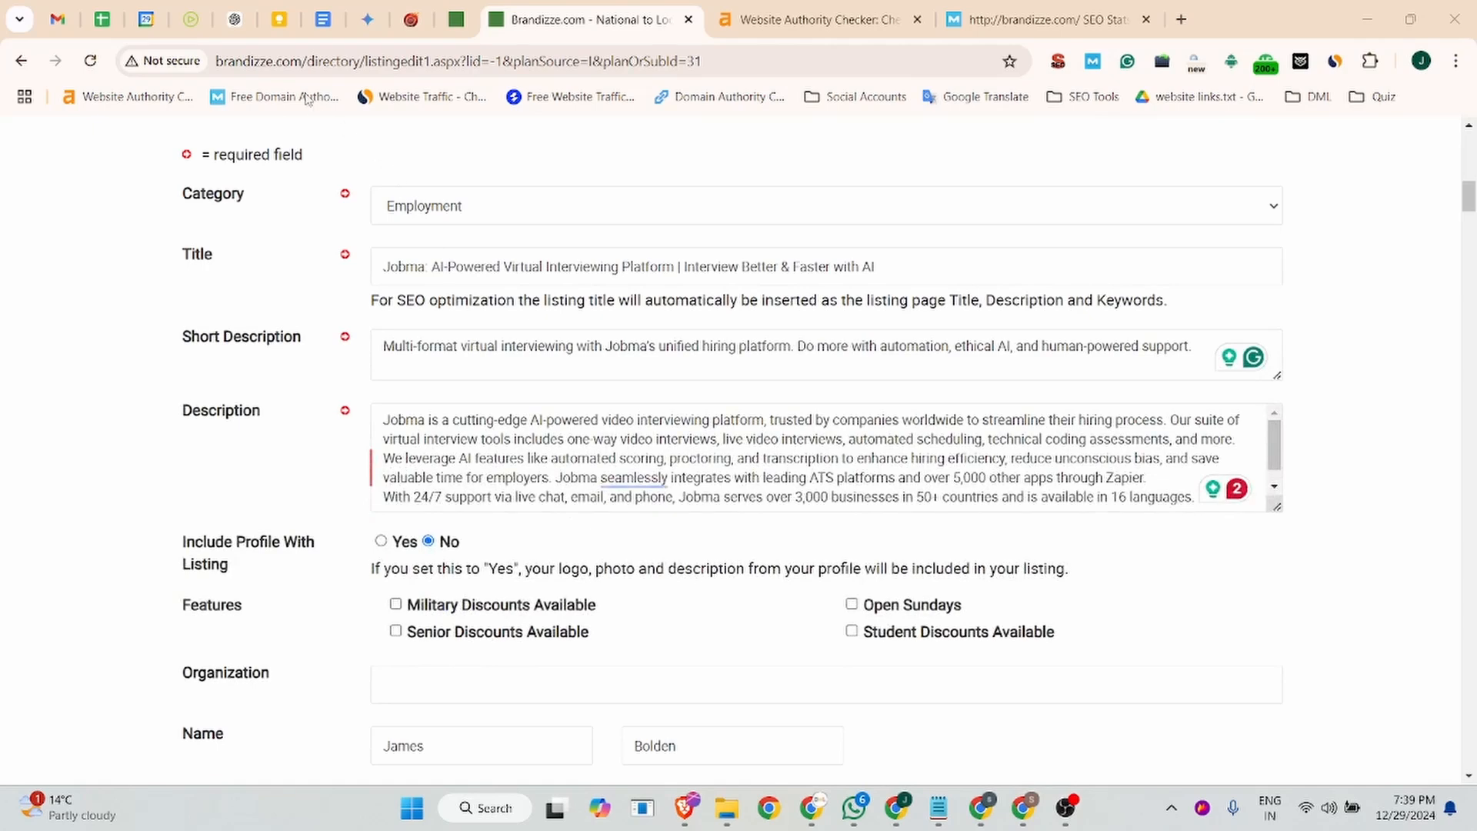
click(323, 19)
scroll(572, 525, up, 3)
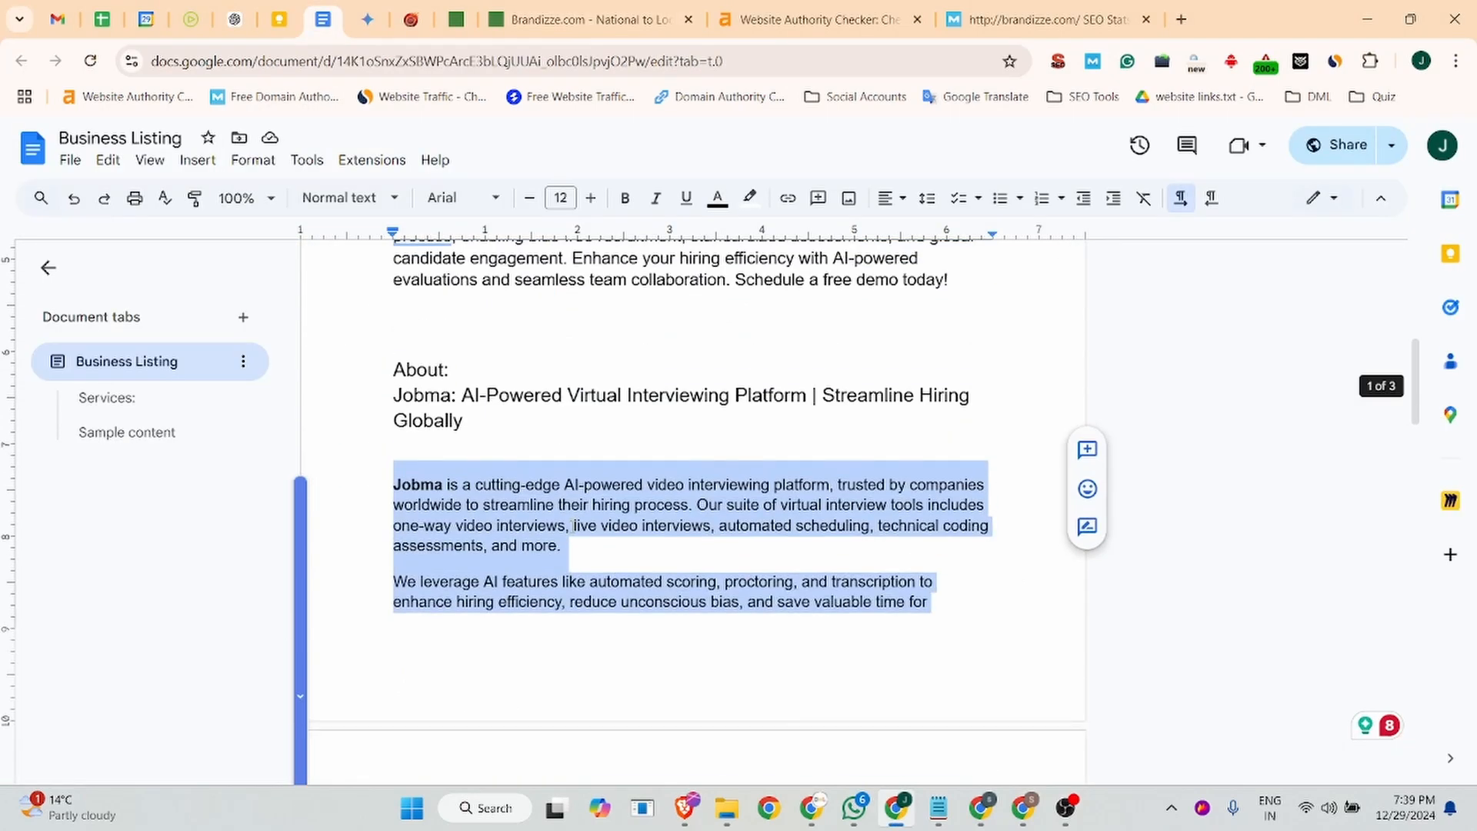
click(573, 525)
drag(561, 548, 395, 480)
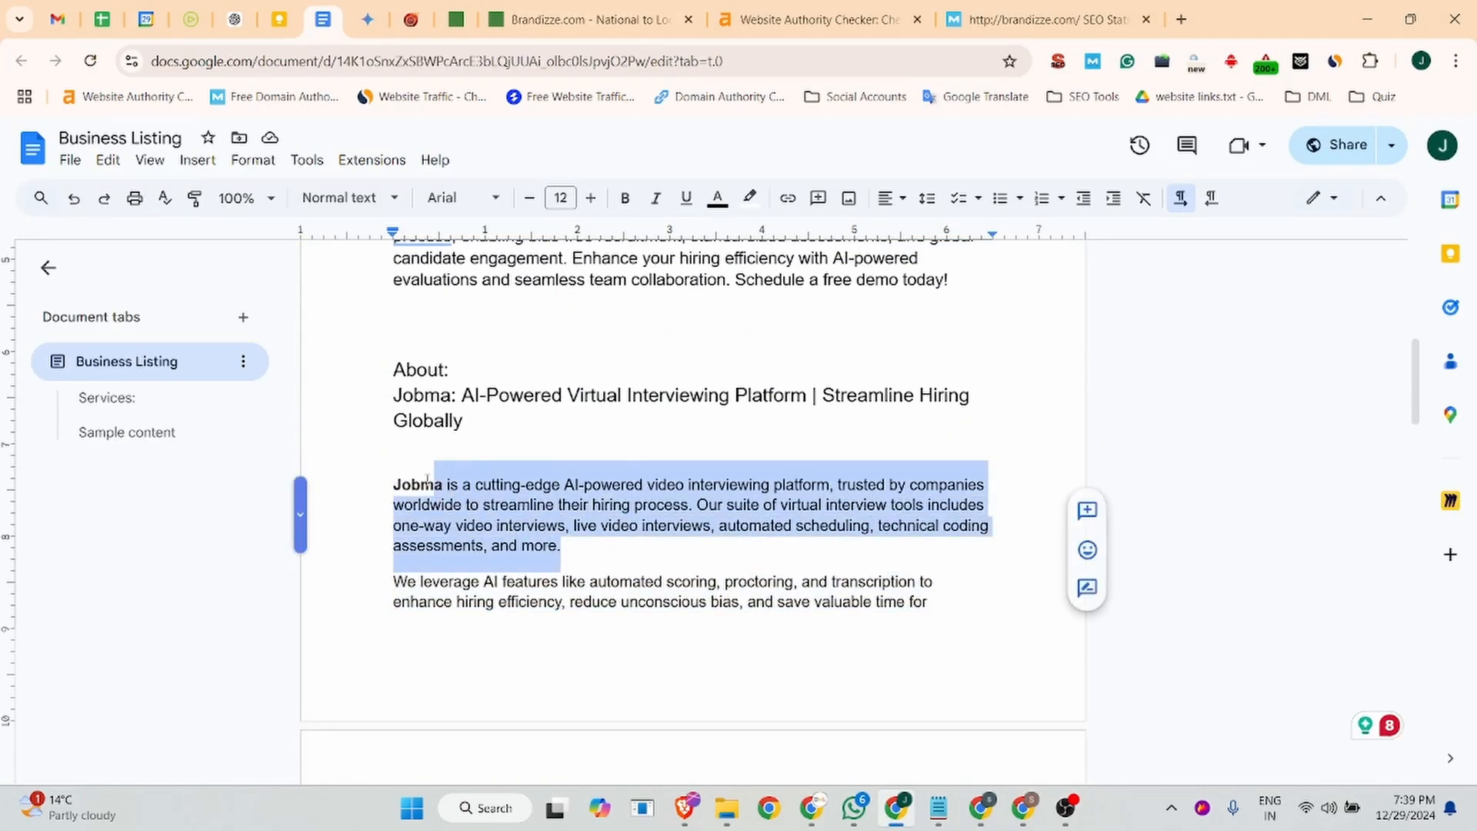
click(623, 6)
key(ctrl+a)
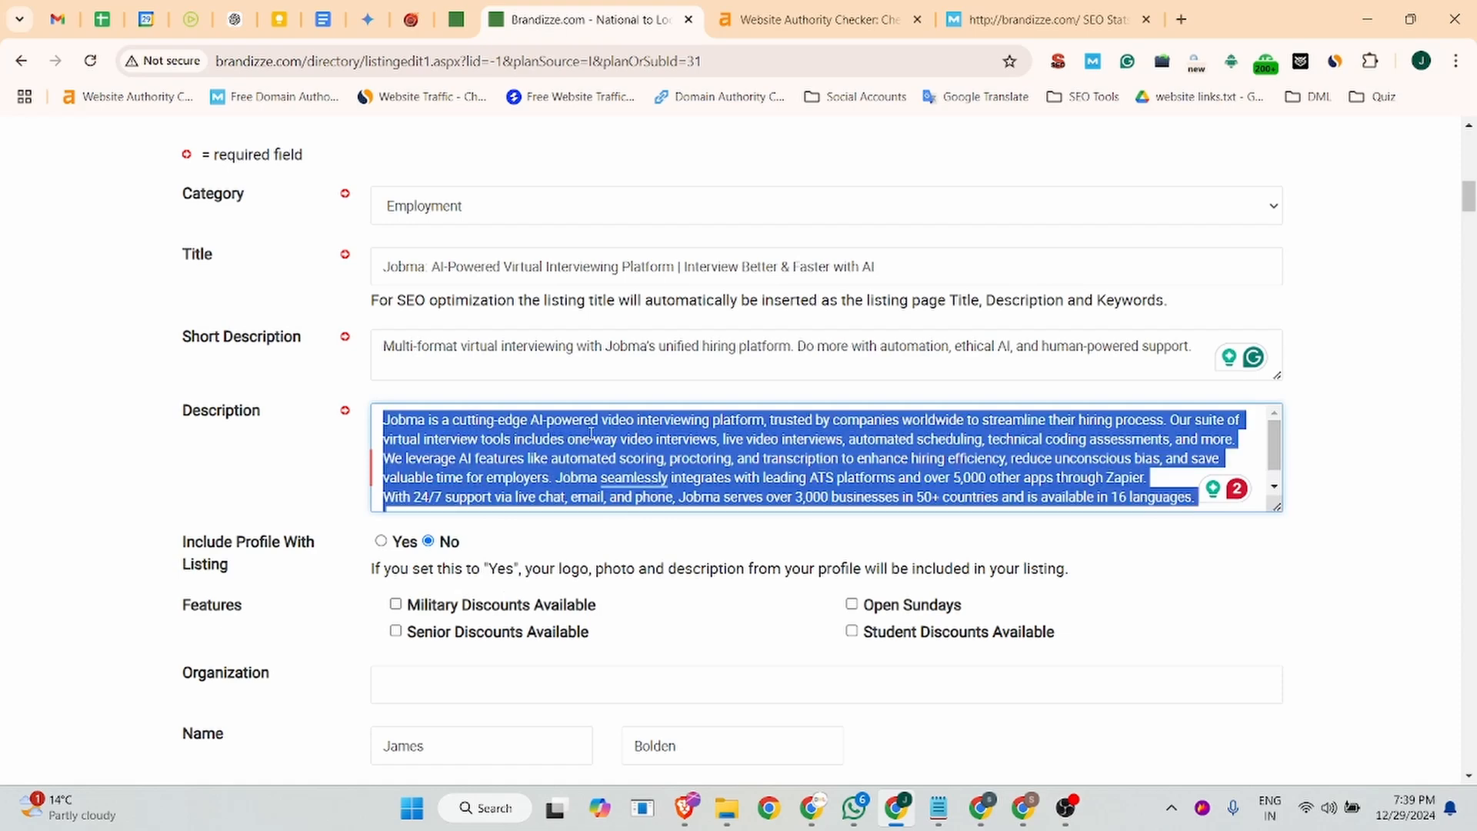
key(ctrl+v)
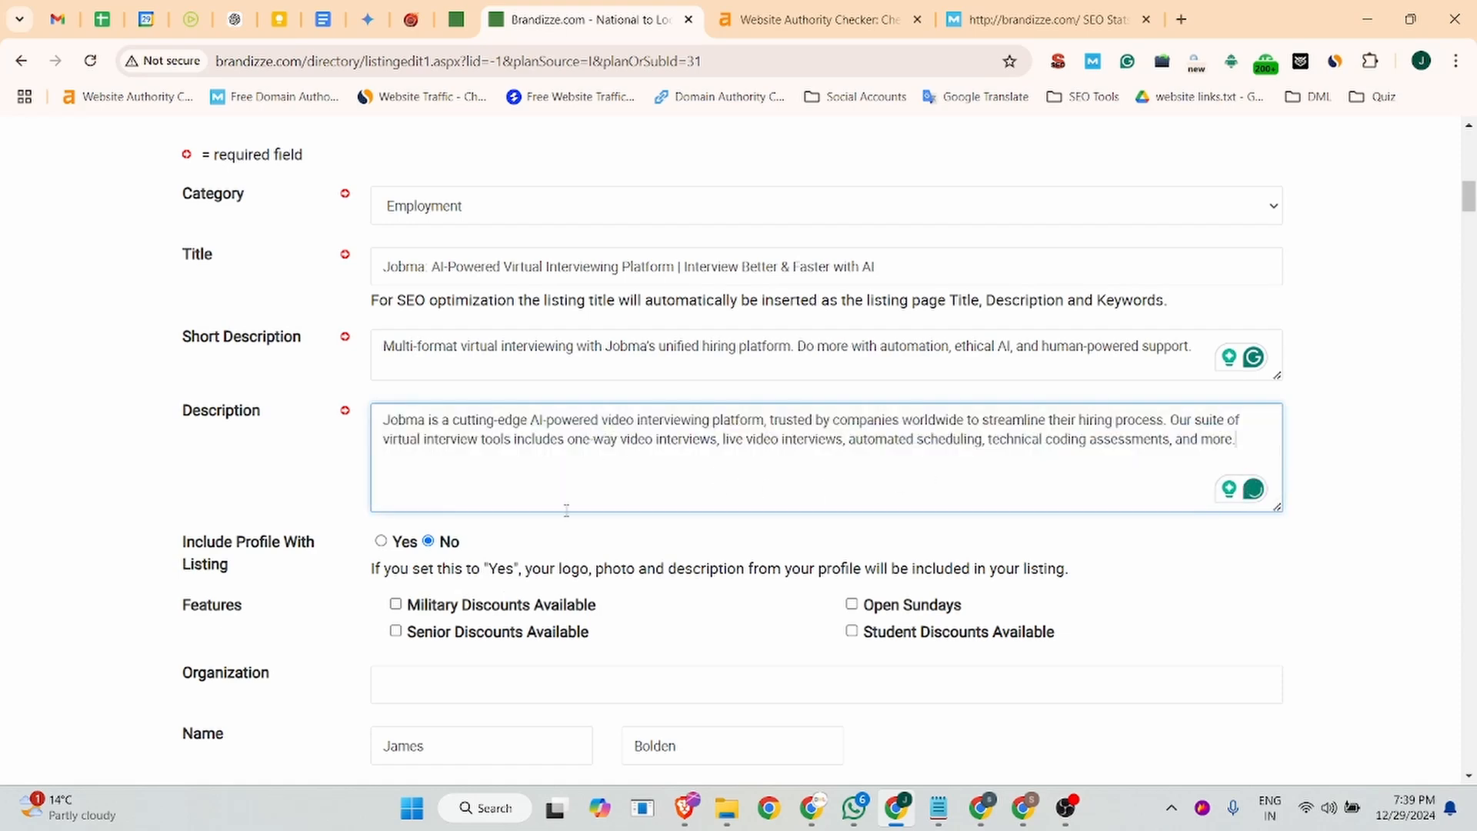
scroll(566, 510, down, 4)
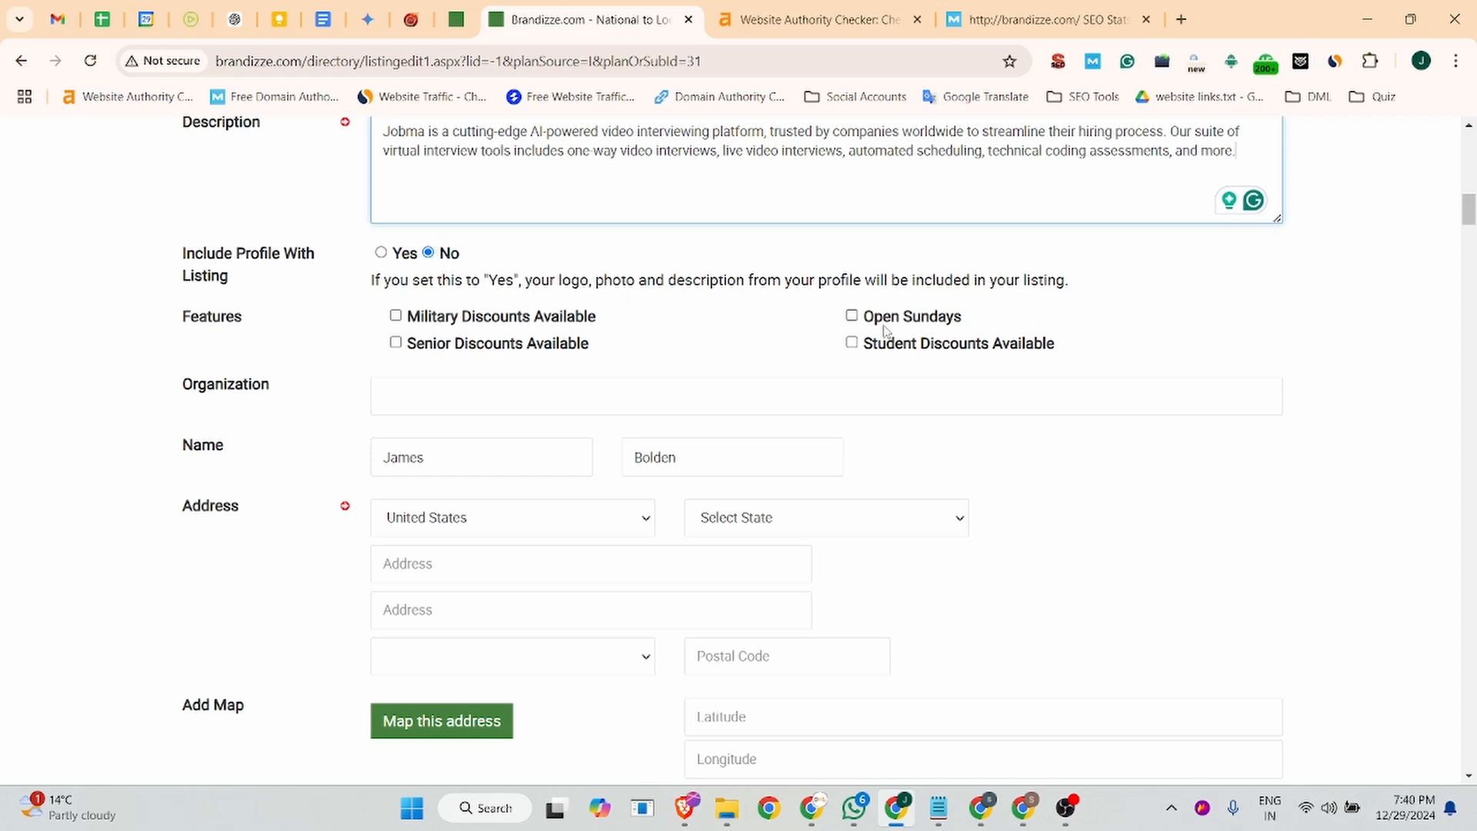
click(389, 314)
triple_click(395, 316)
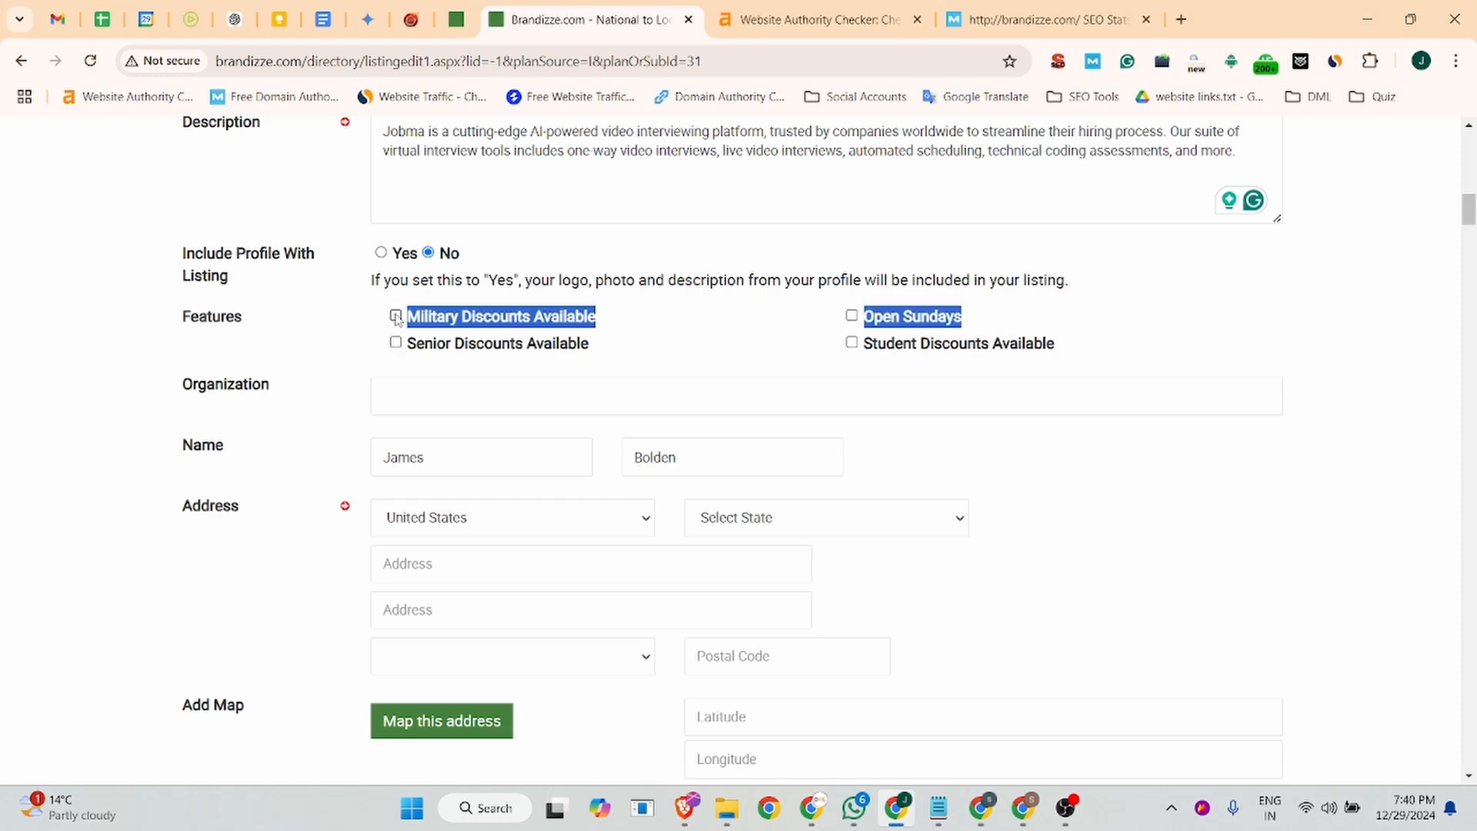
click(367, 316)
- Set the listing's organization to Jobma and the address state to Minnesota
click(418, 393)
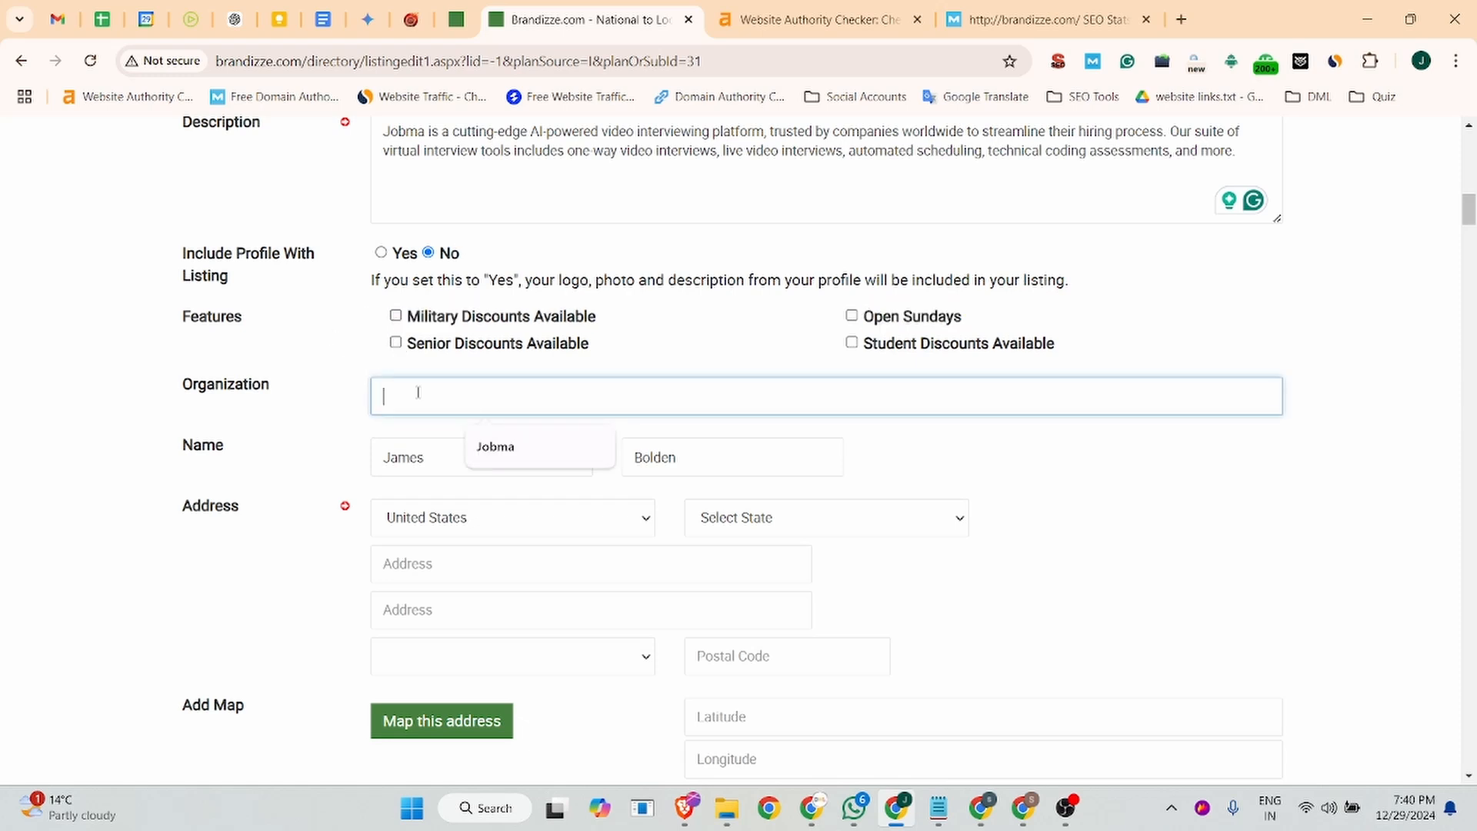
click(486, 440)
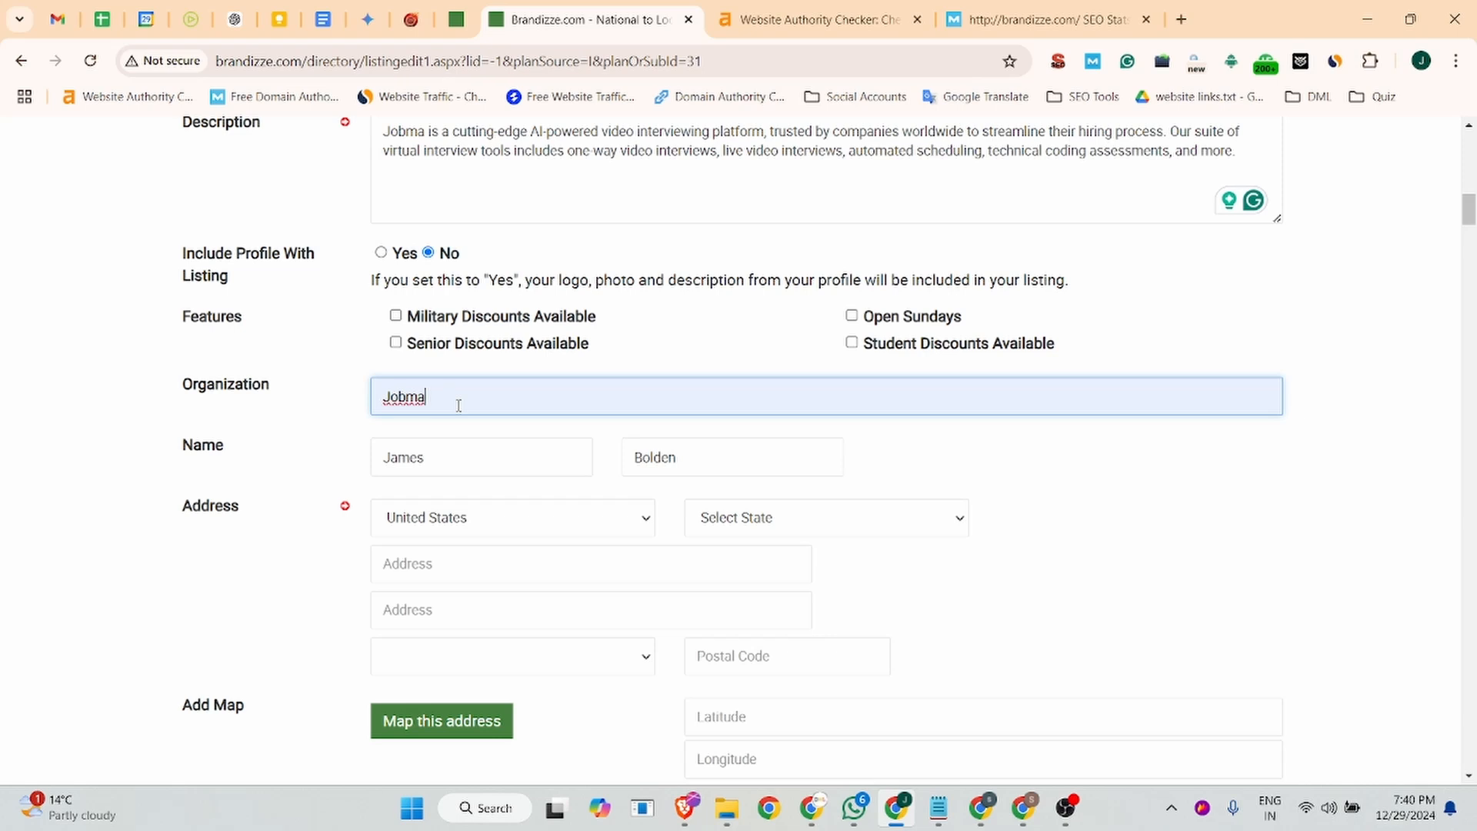
scroll(458, 405, down, 2)
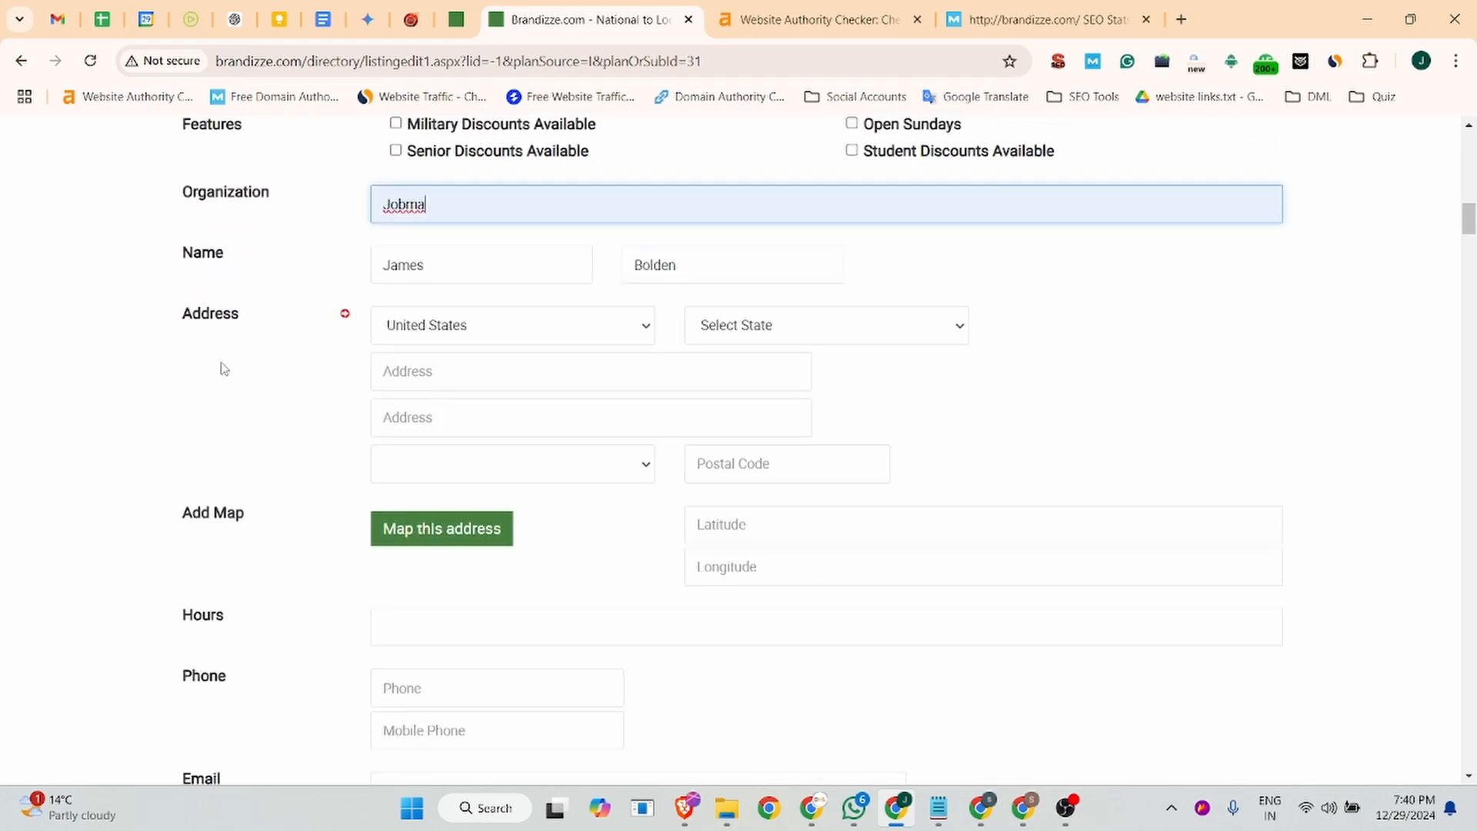
click(781, 329)
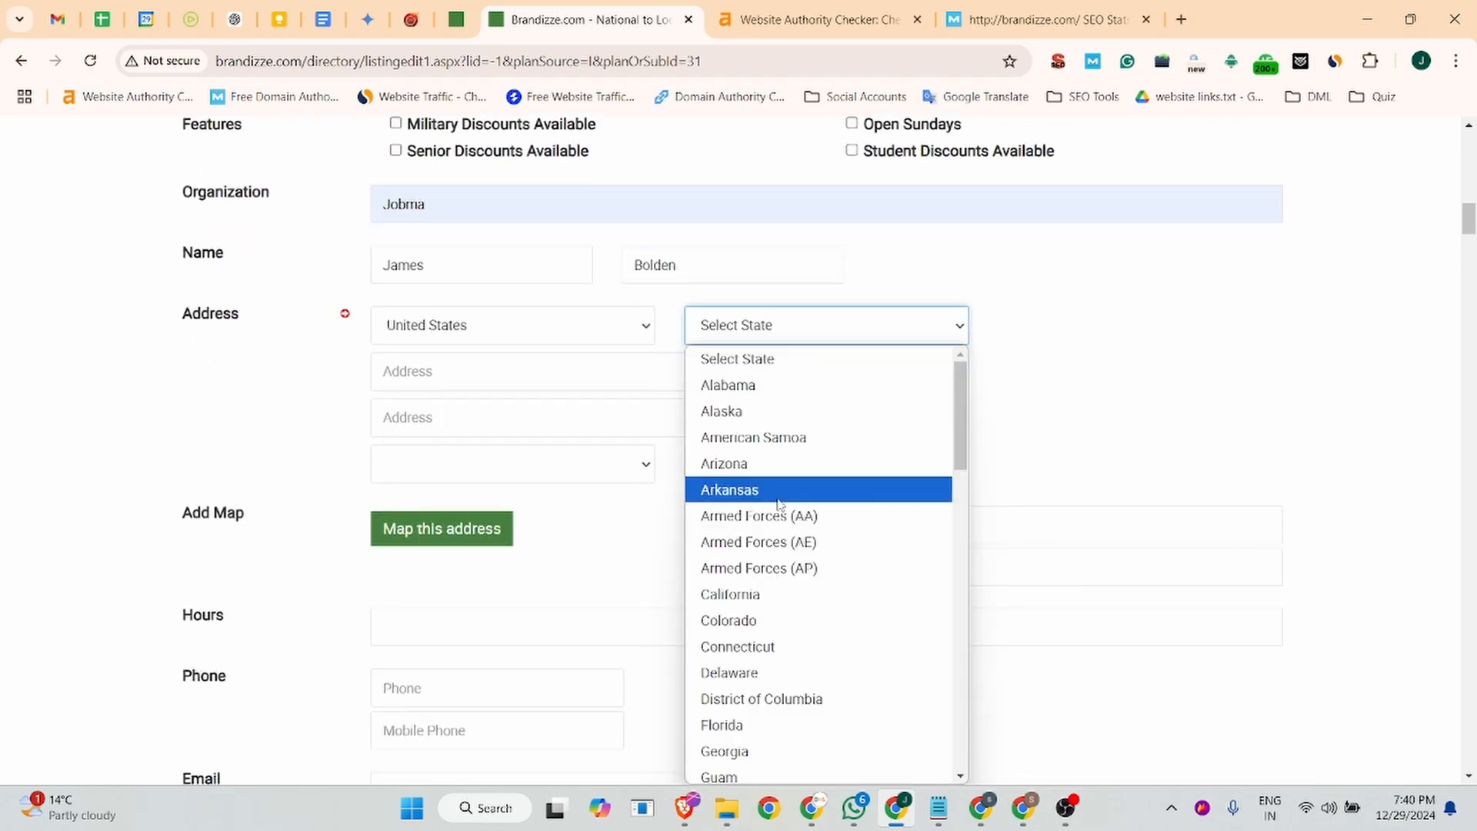
key(m)
key(m)
key(m)
key(m)
key(m)
key(m)
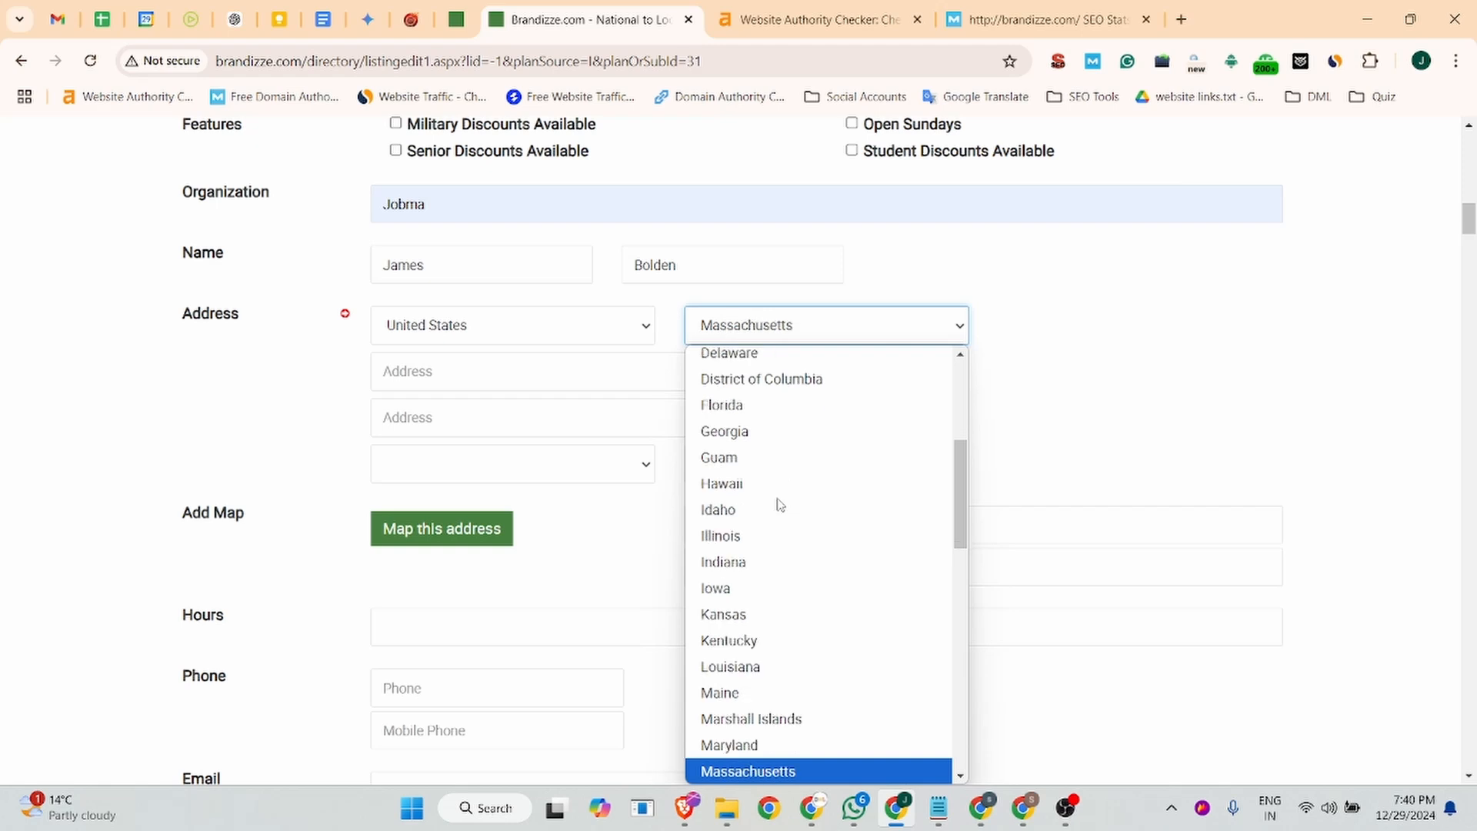
key(m)
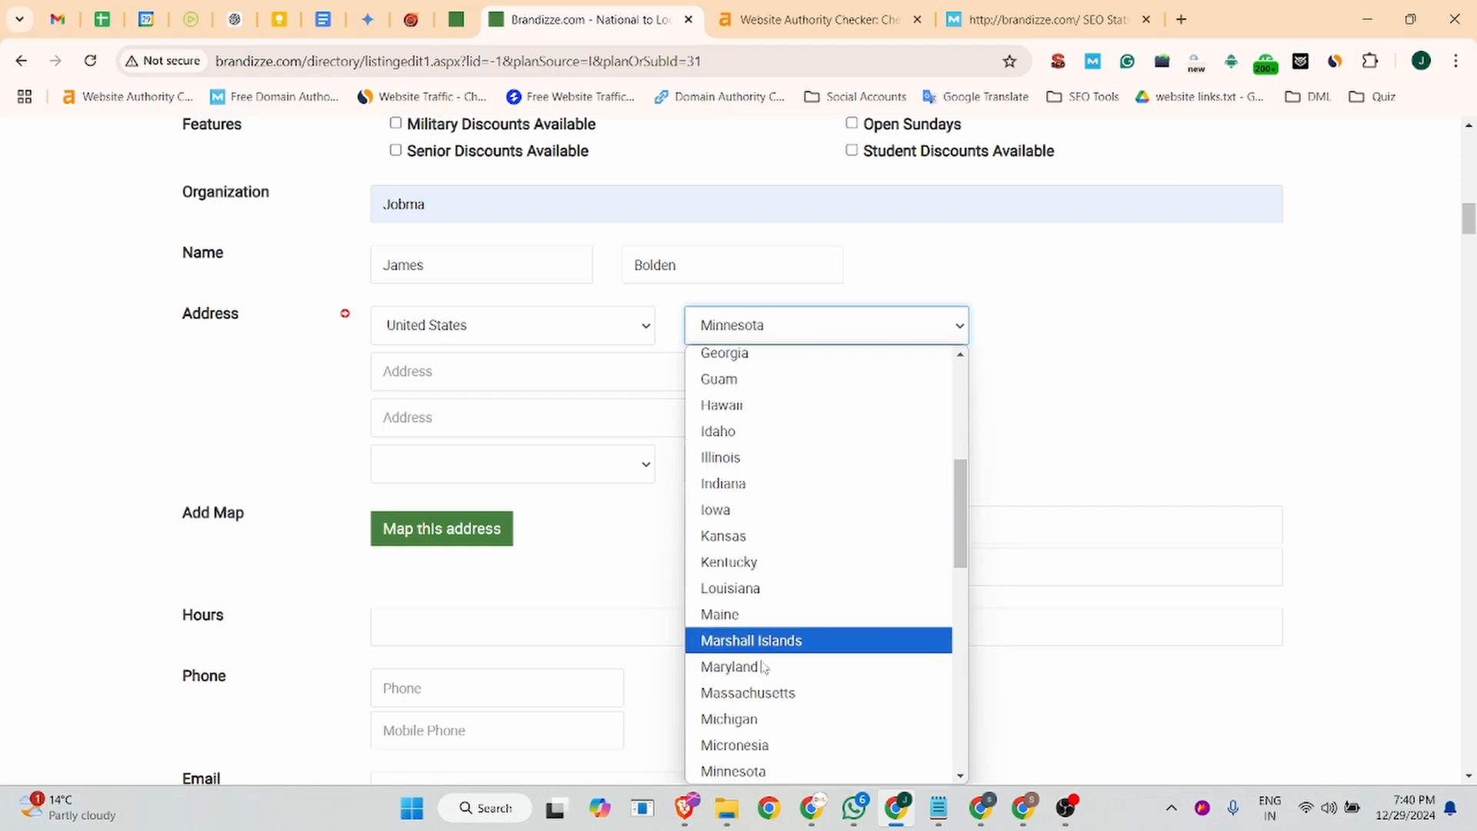
click(758, 771)
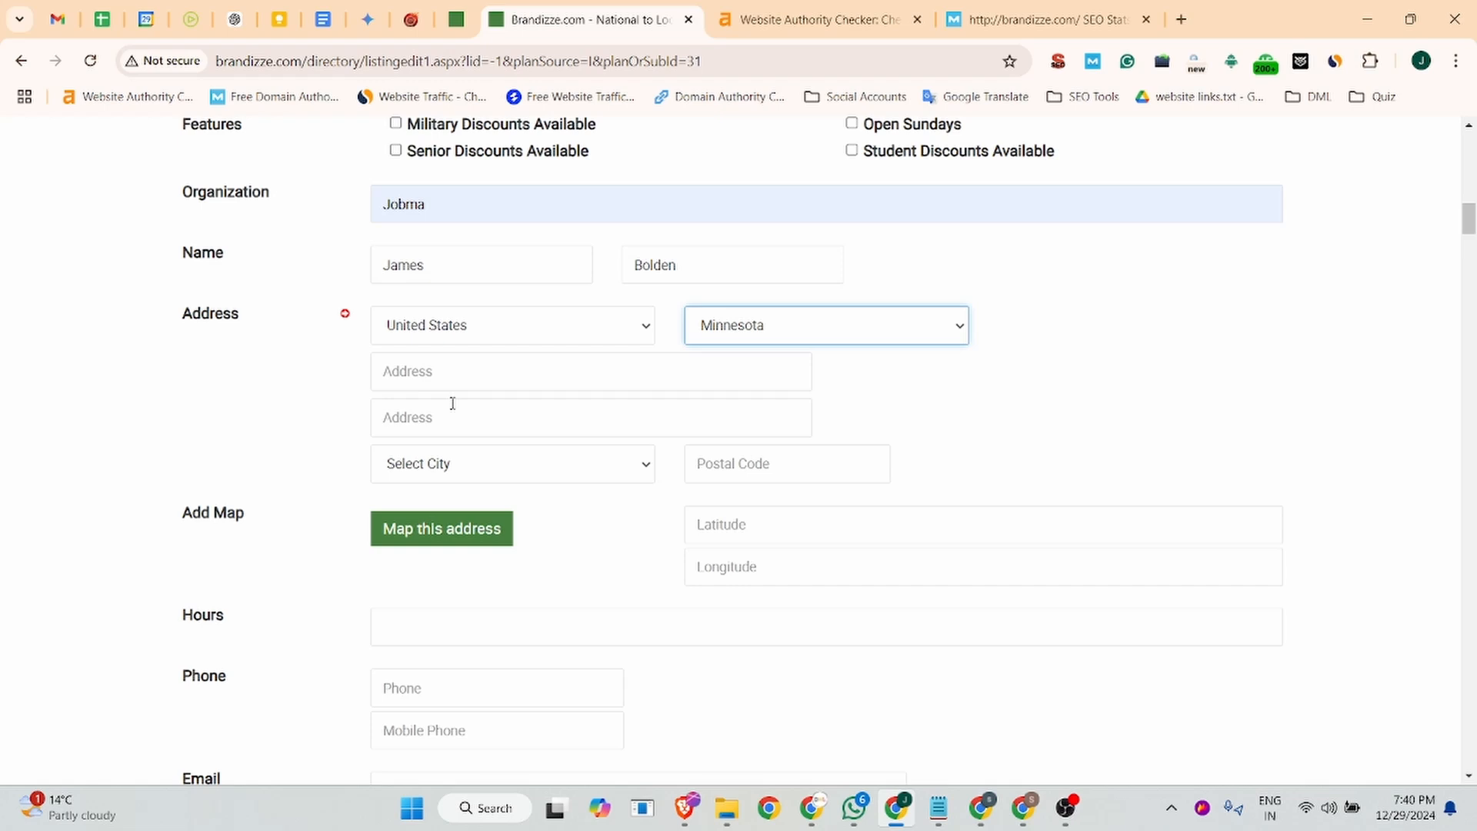
- Fill in the first address line with the company's saved street address
click(452, 375)
click(580, 421)
click(459, 422)
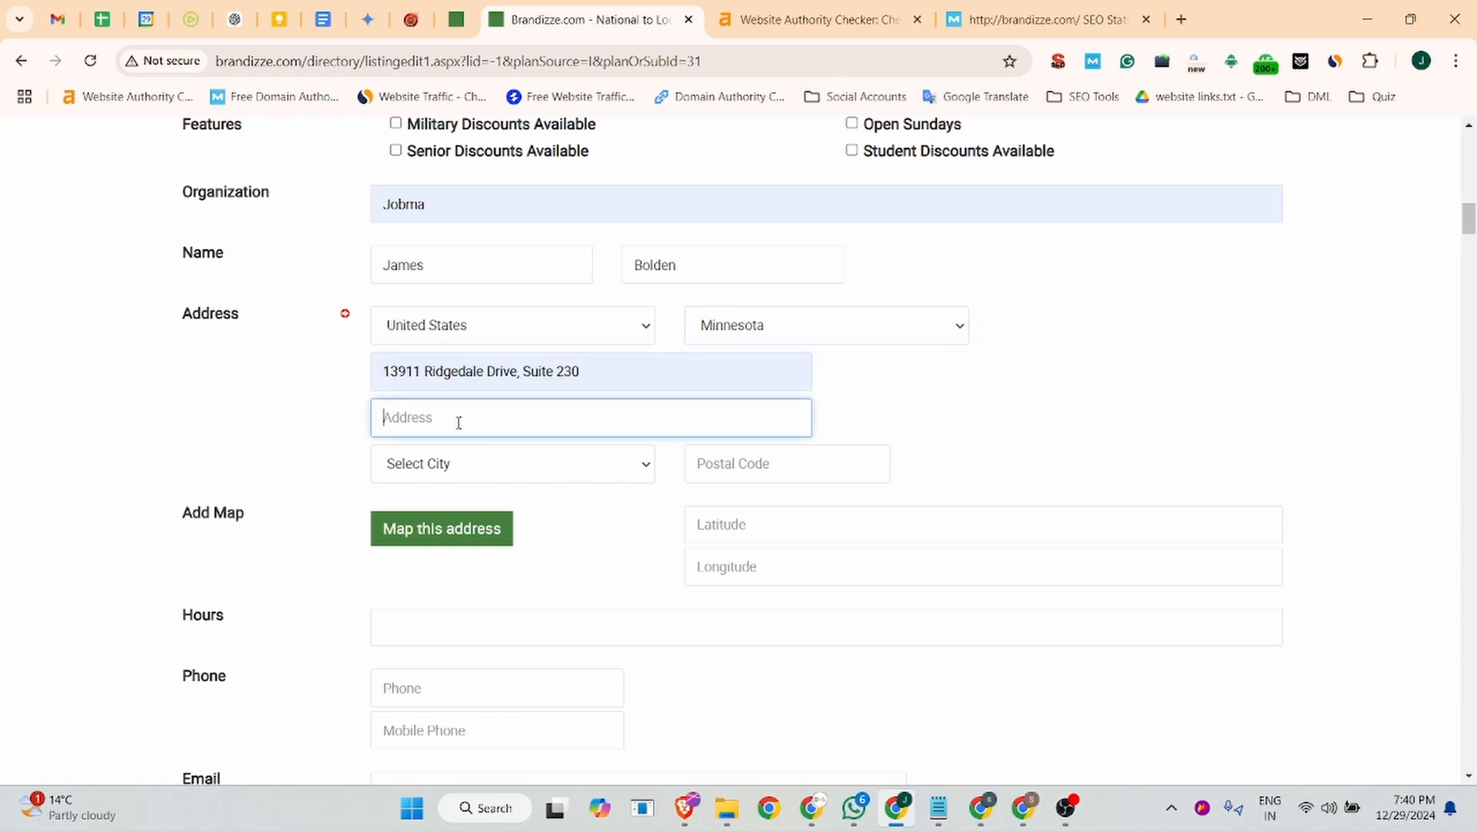
- Set the address city to Minnetonka and fill in the company's saved postal code
click(455, 464)
text(madelia)
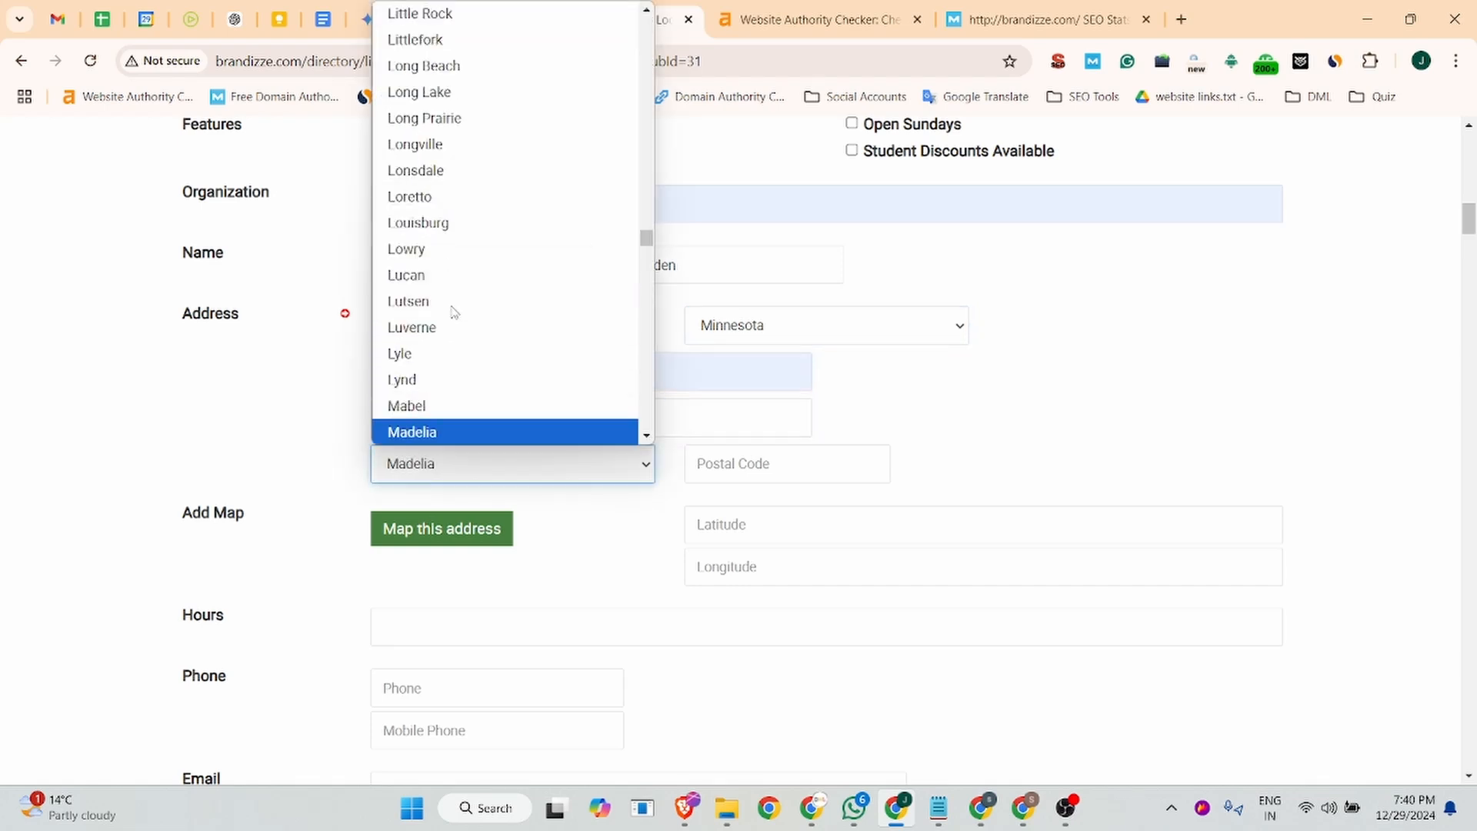
key(Down)
key(Down)
key(Down)
key(Down)
key(Down)
key(Down)
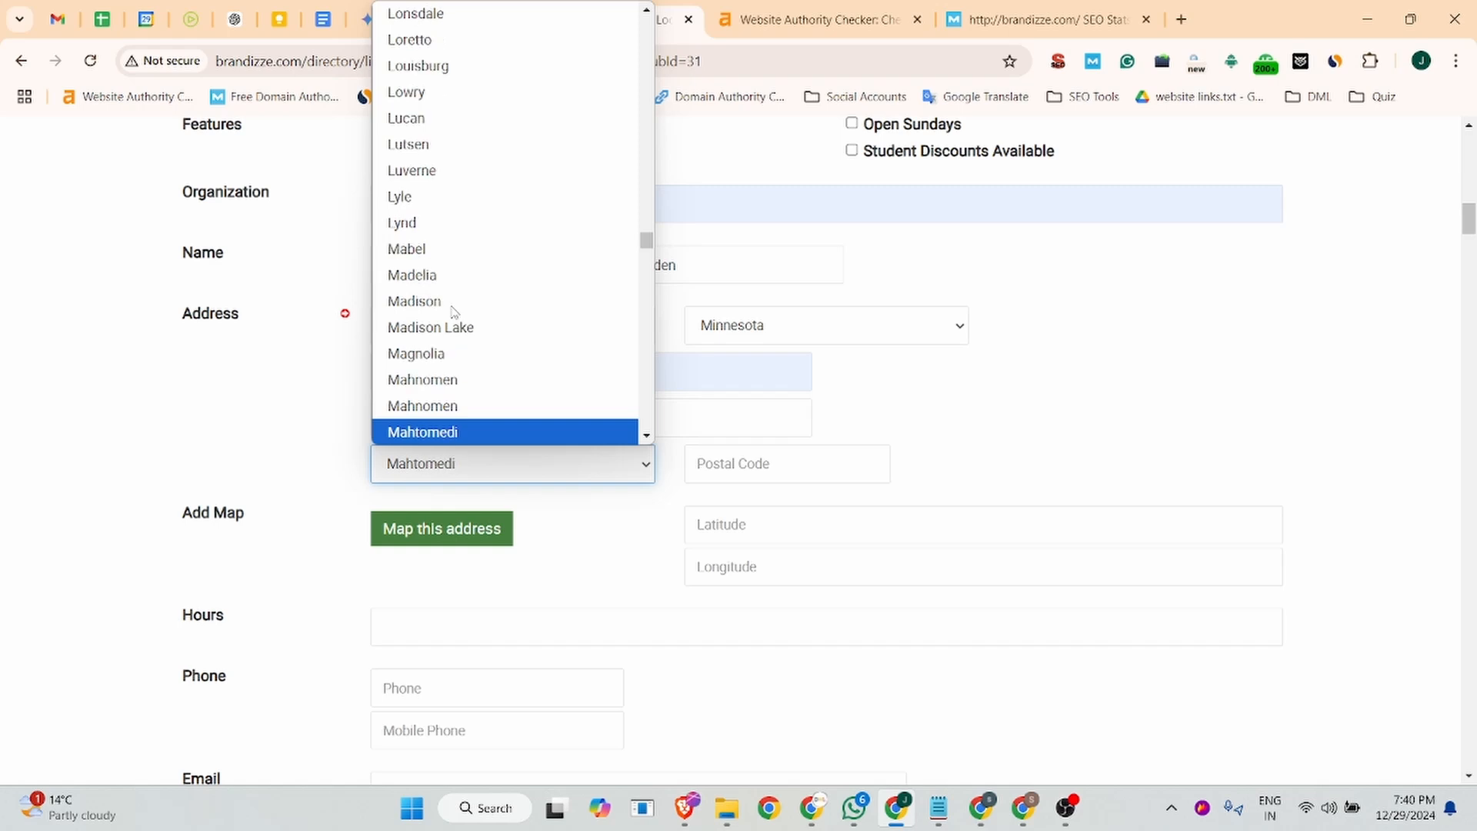
key(Down)
key(Down)
key(Down)
key(Down)
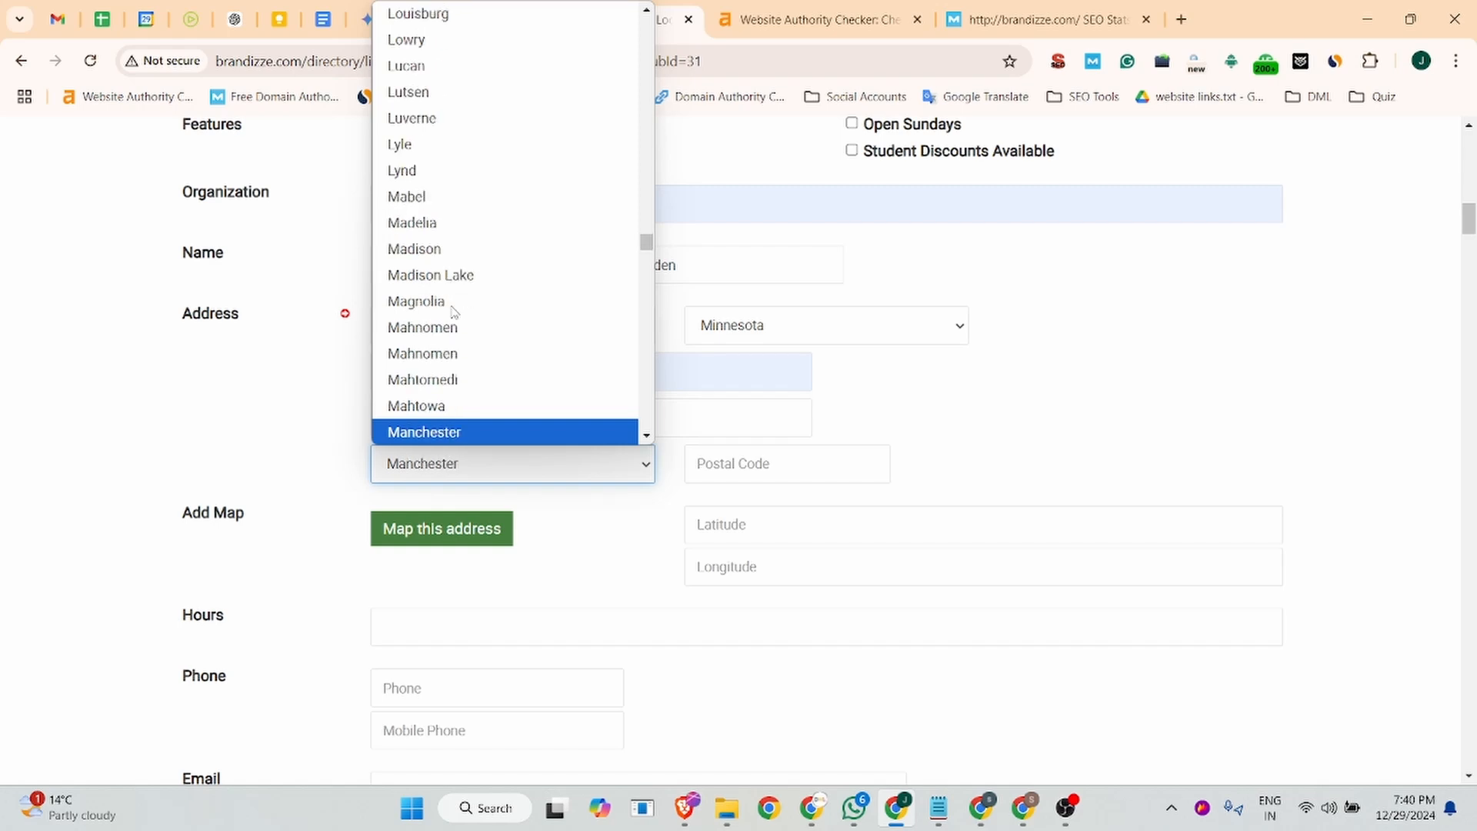
key(Down)
key(Down)
key(Down)
key(Down)
key(Down)
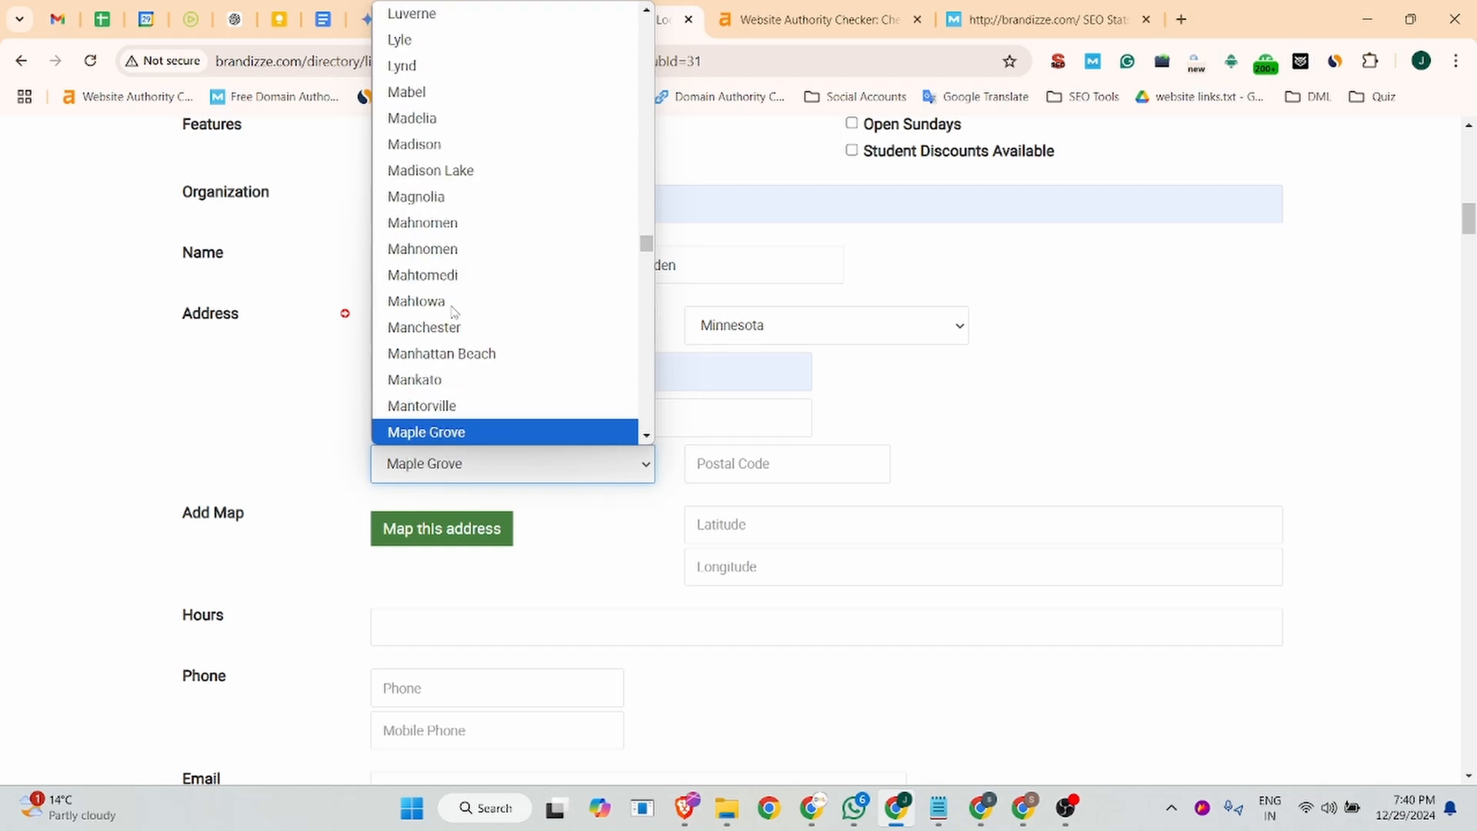
key(Down)
key(Down)
key(Down)
key(Down)
key(Down)
key(Down)
key(Down)
key(Down)
key(Down)
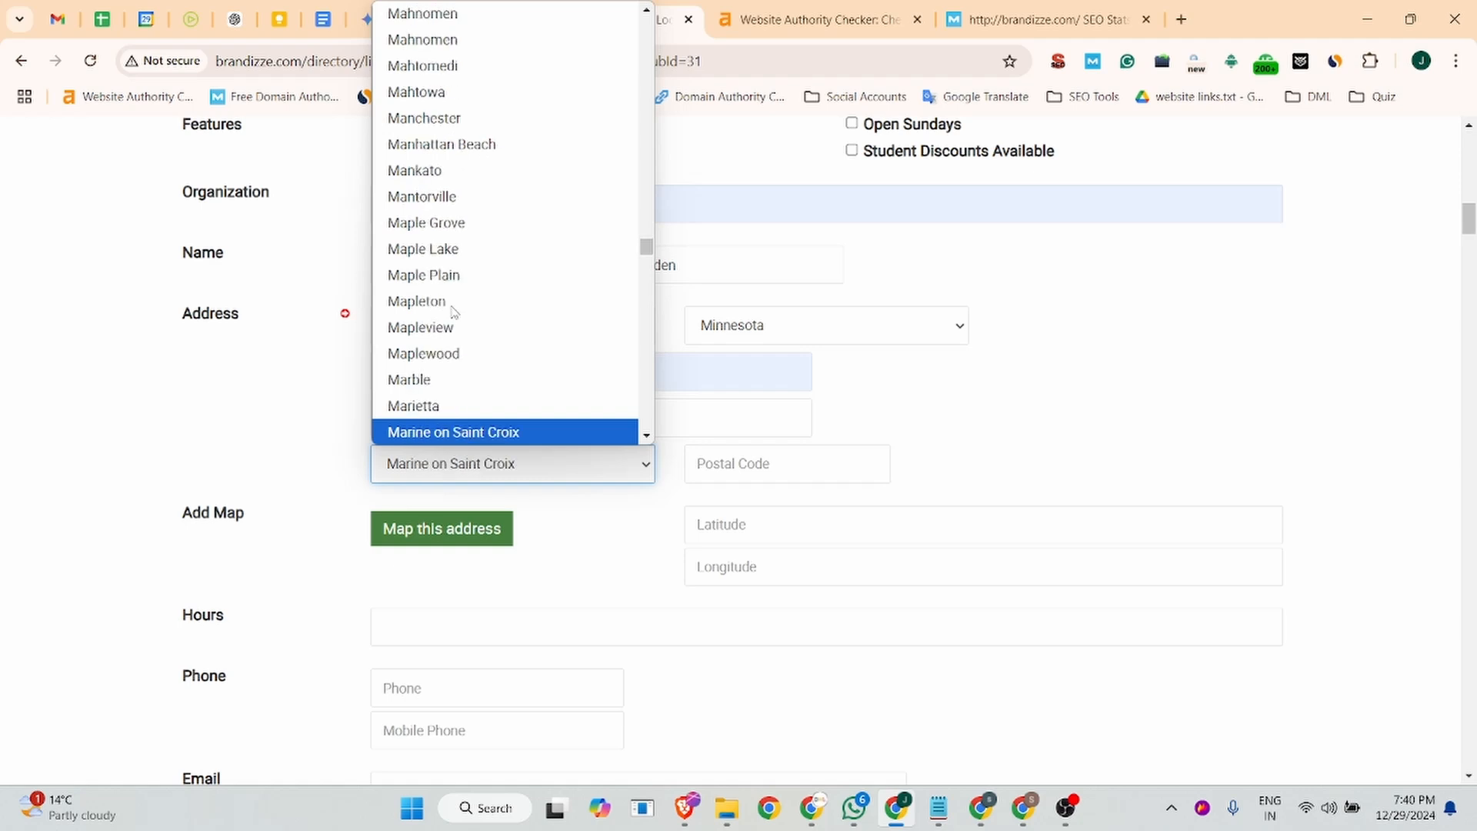
key(Down)
key(Down)
key(Down)
key(Down)
key(Down)
key(Down)
key(Down)
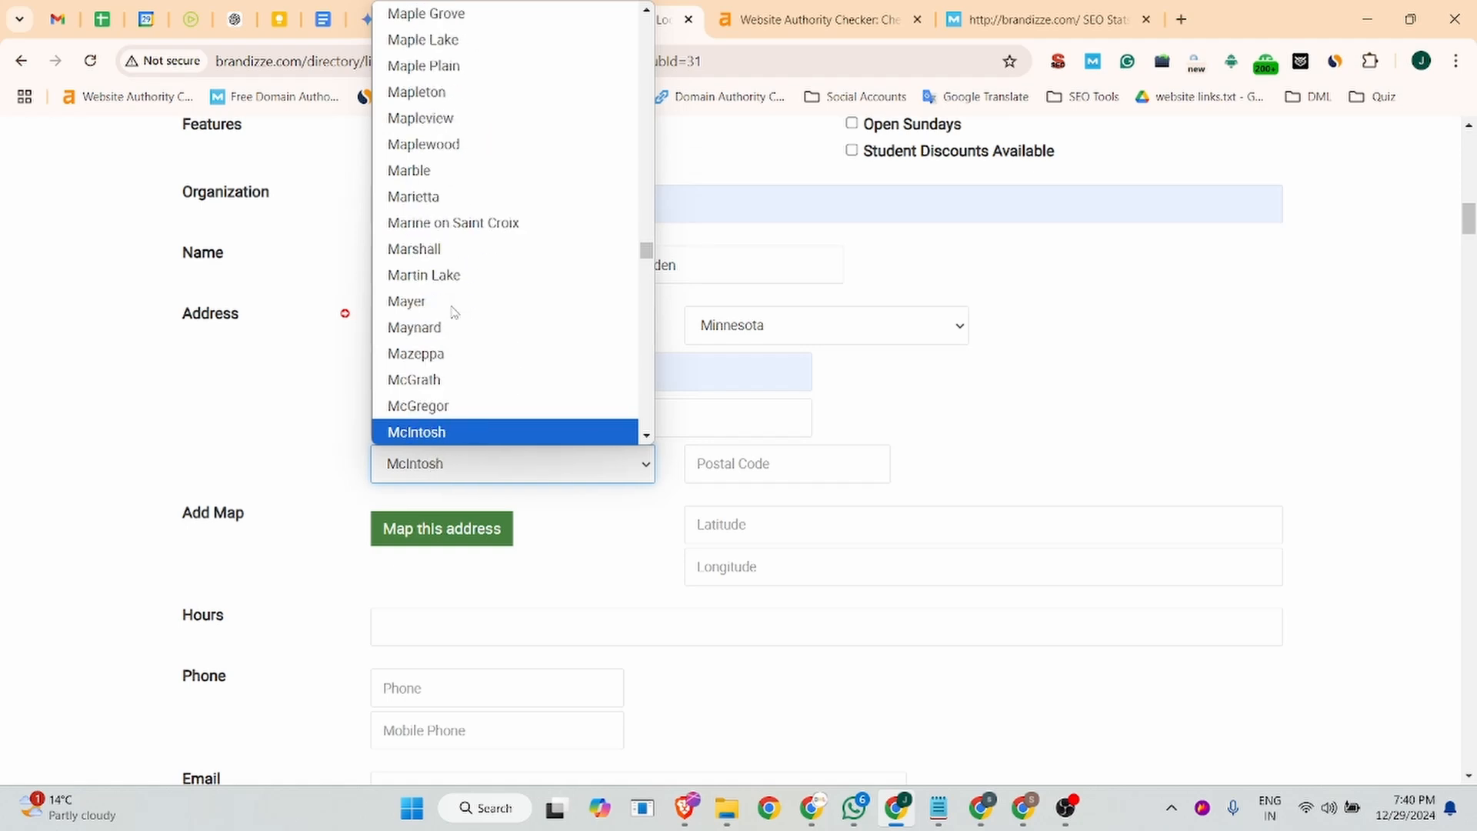
key(Down)
key(Down)
key(Down)
key(Down)
key(Down)
key(Down)
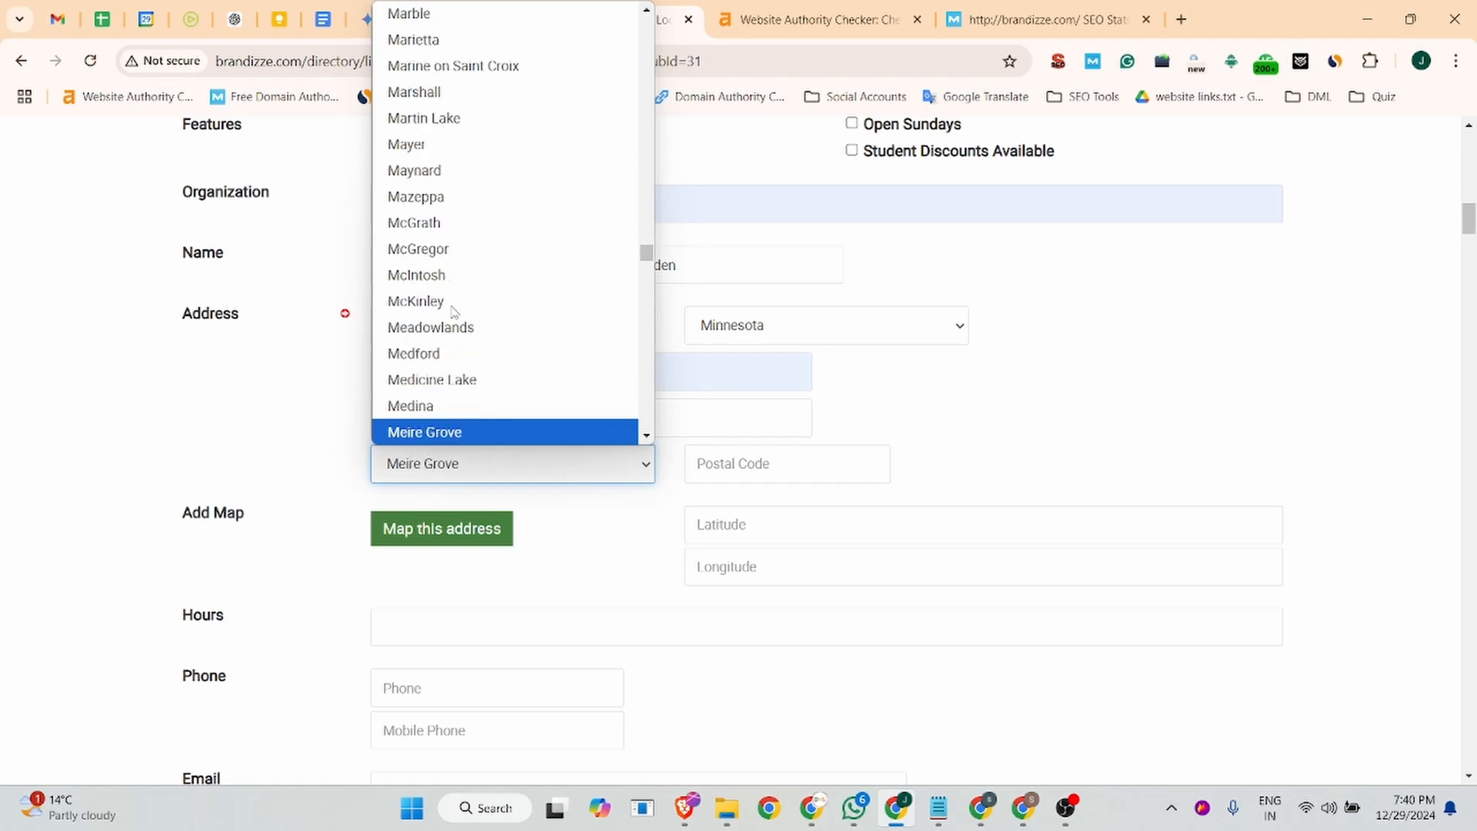
key(Down)
key(Down)
key(Down)
key(Down)
key(Down)
key(Down)
key(Down)
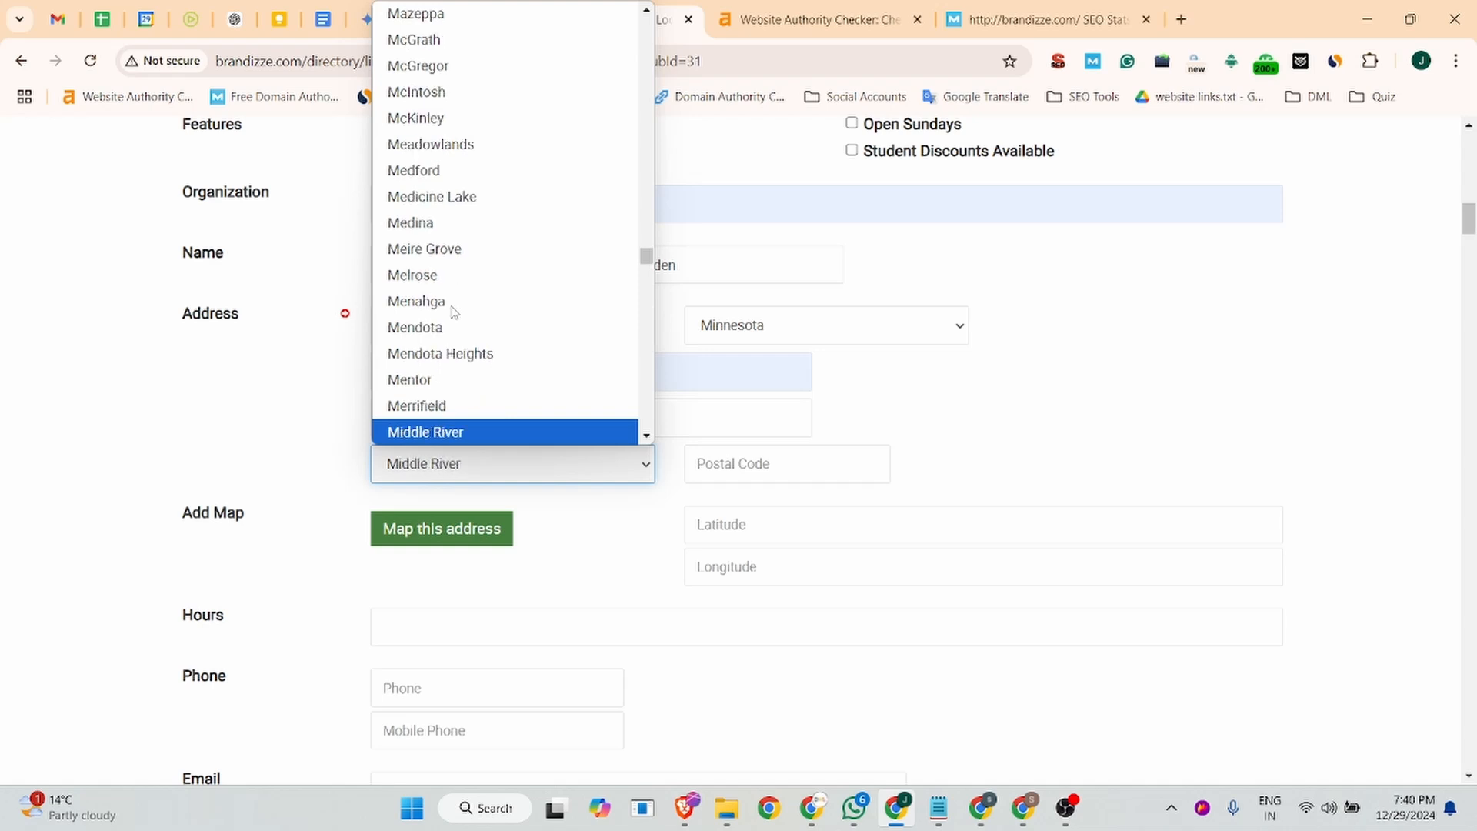
key(Down)
key(Down)
key(Down)
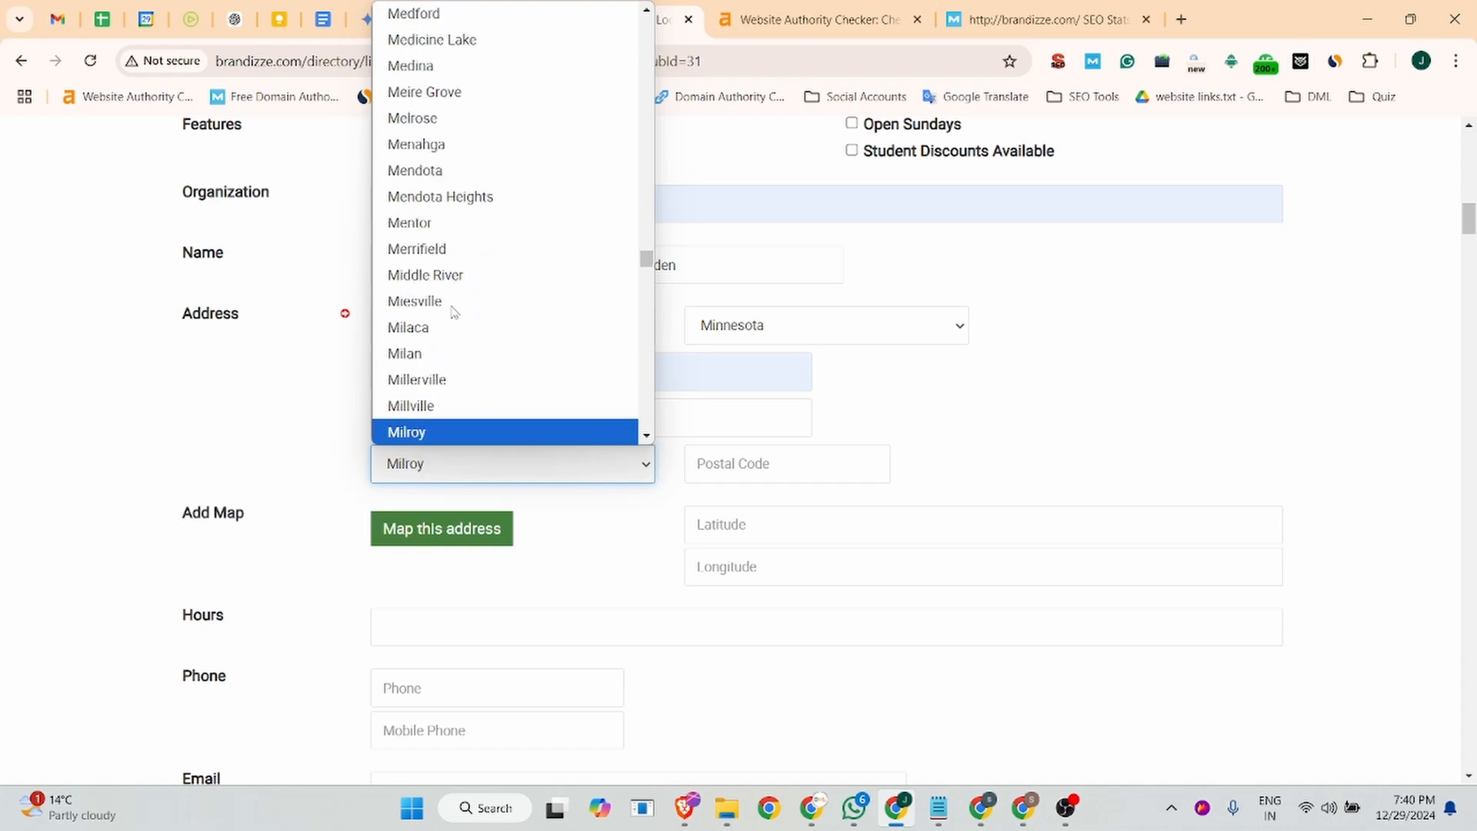
key(Down)
key(Down)
key(Down)
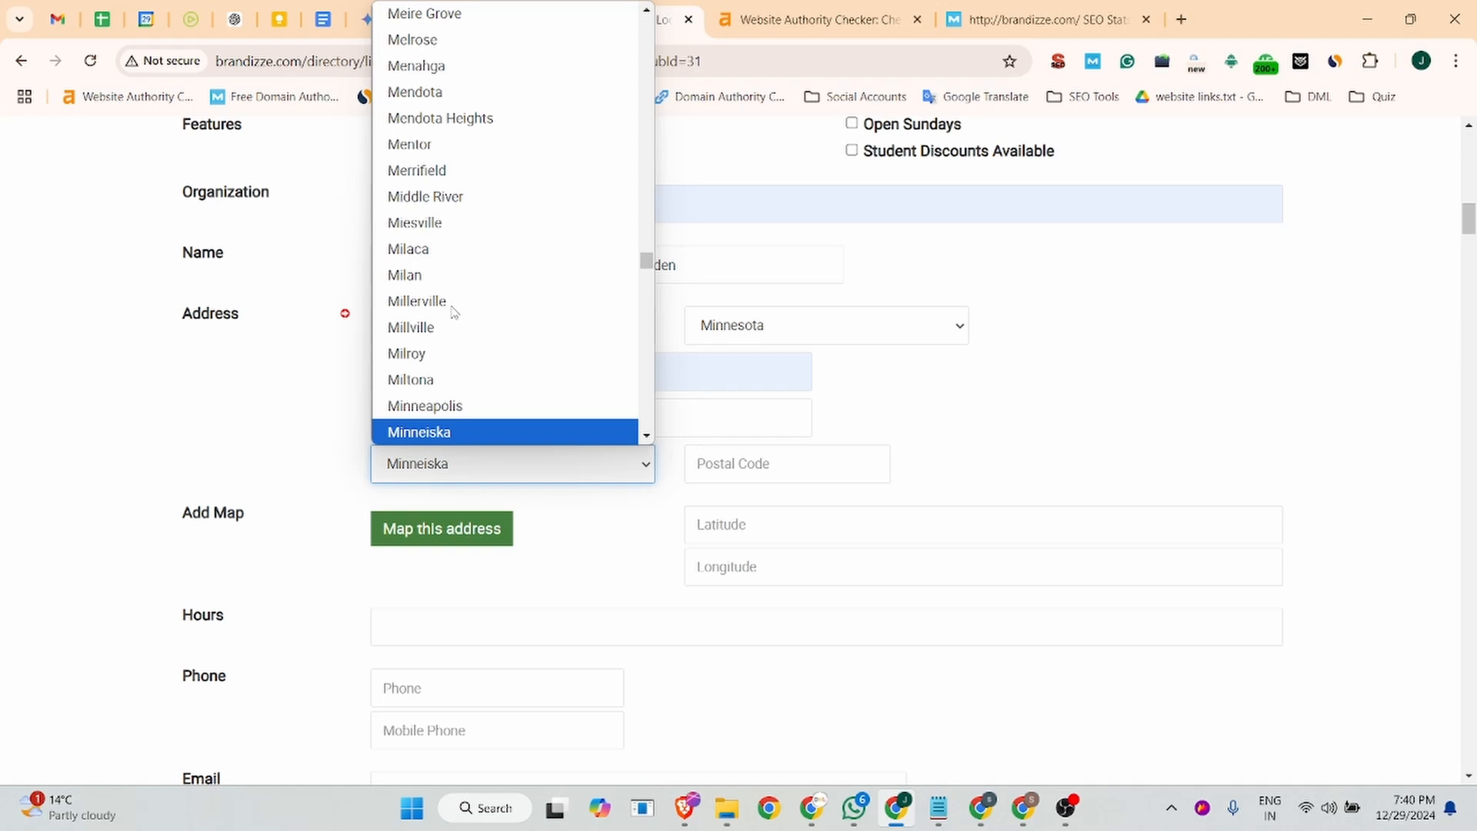
key(Down)
key(Down)
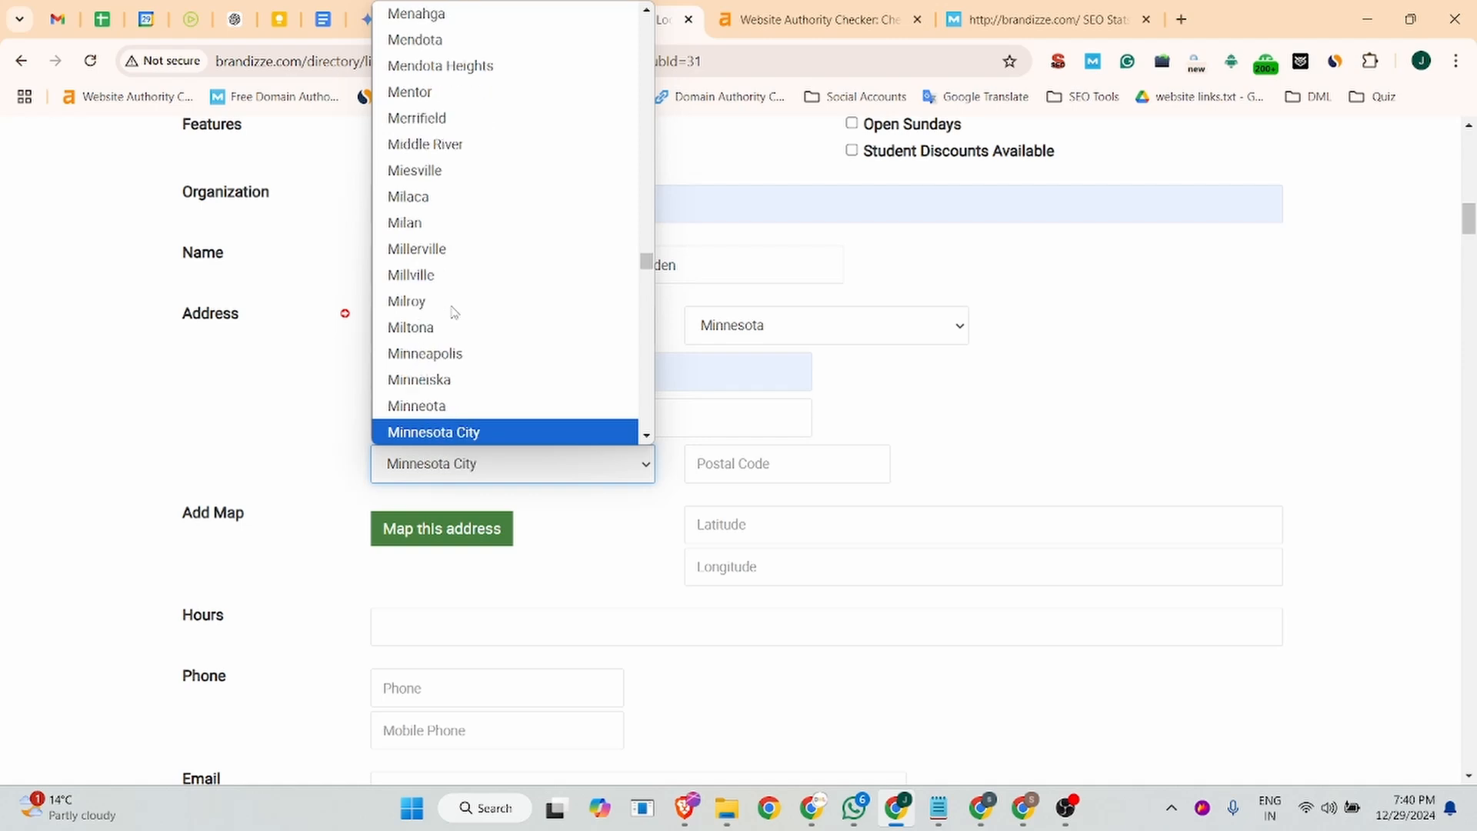
key(Down)
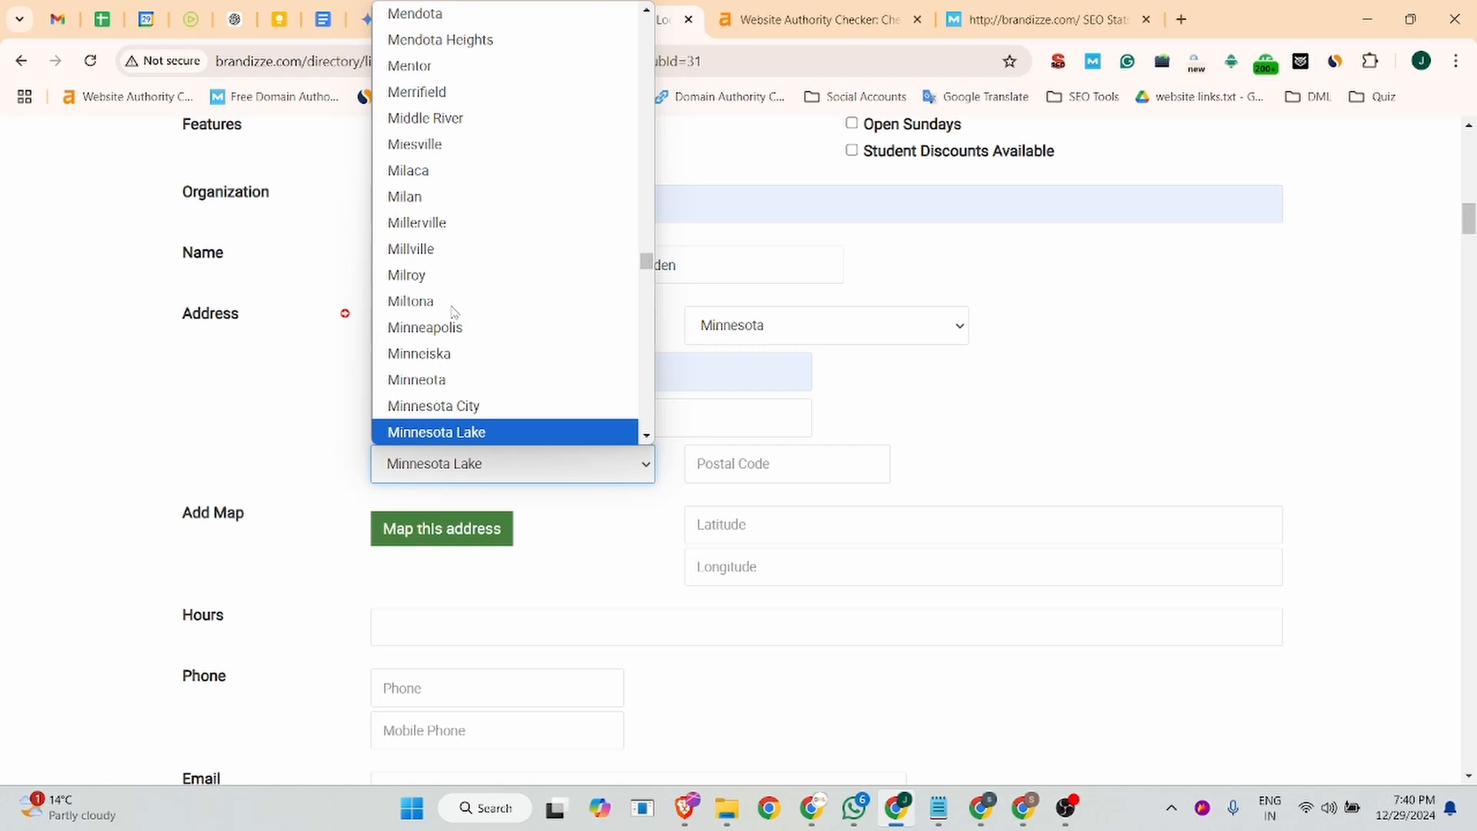
key(Down)
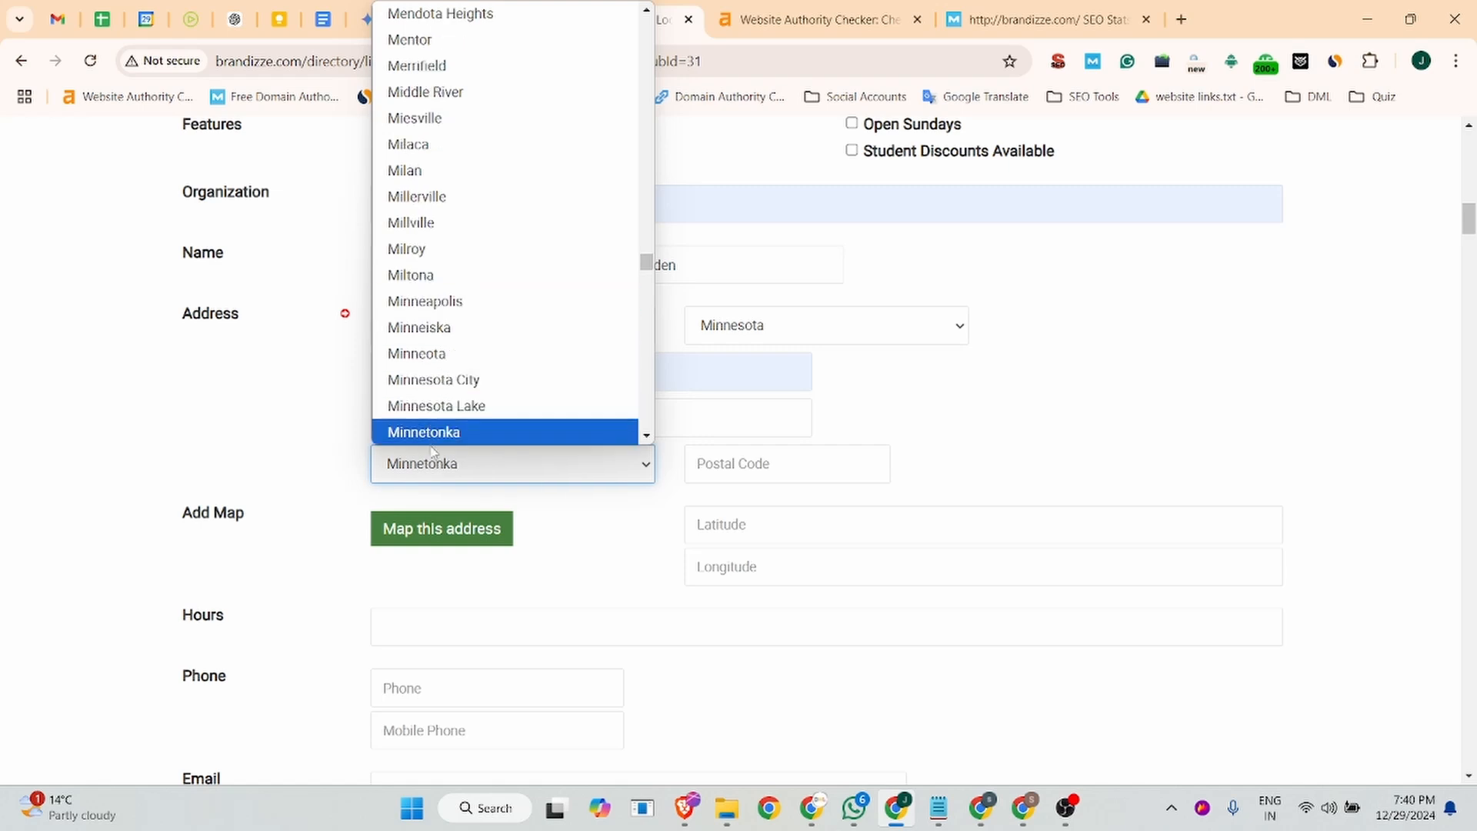
key(Down)
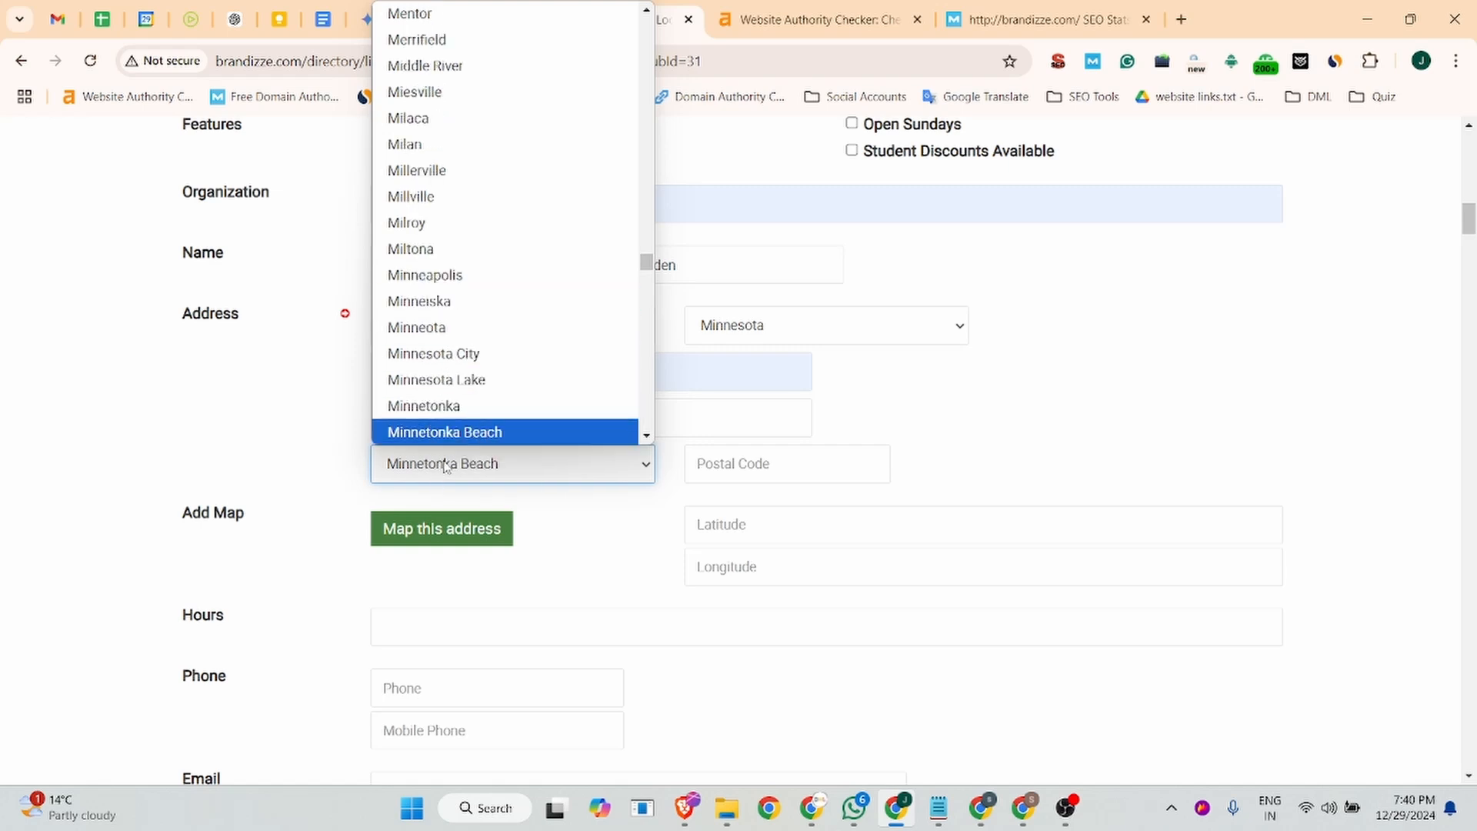
click(440, 406)
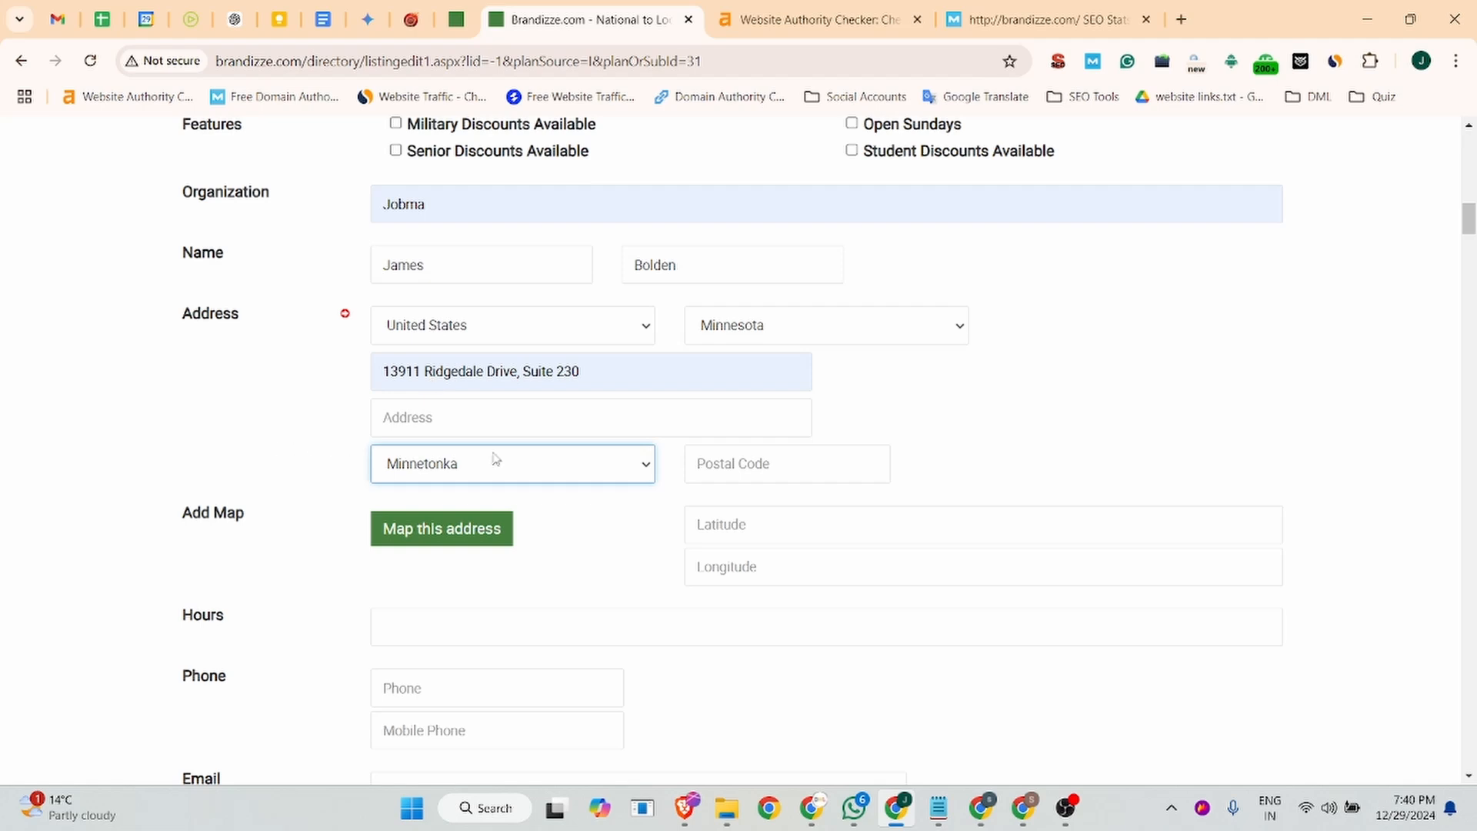
click(783, 463)
click(796, 510)
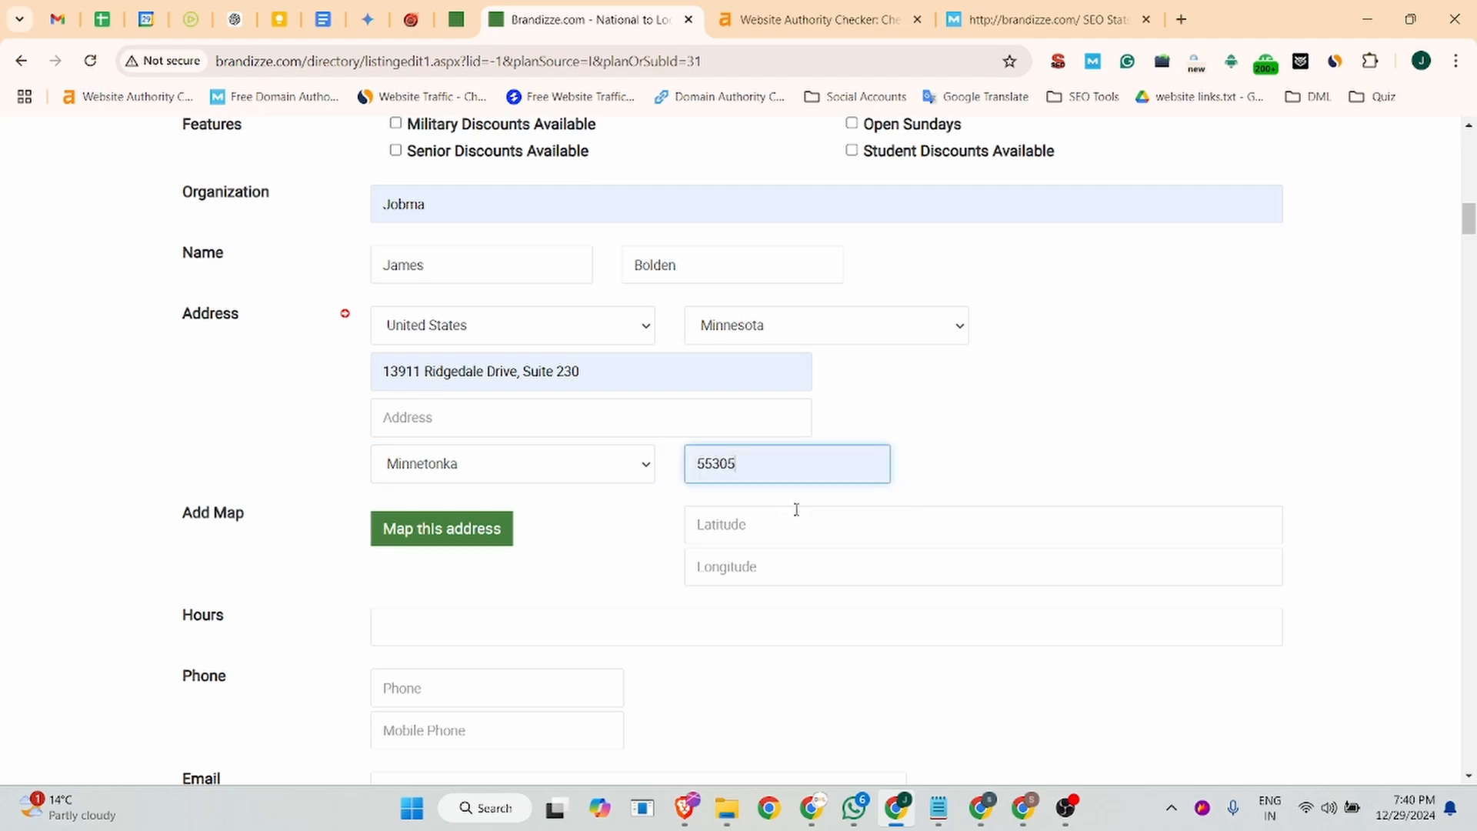
- Copy the full one-line company address from the Business Listing document for finding the map latitude and longitude
click(759, 530)
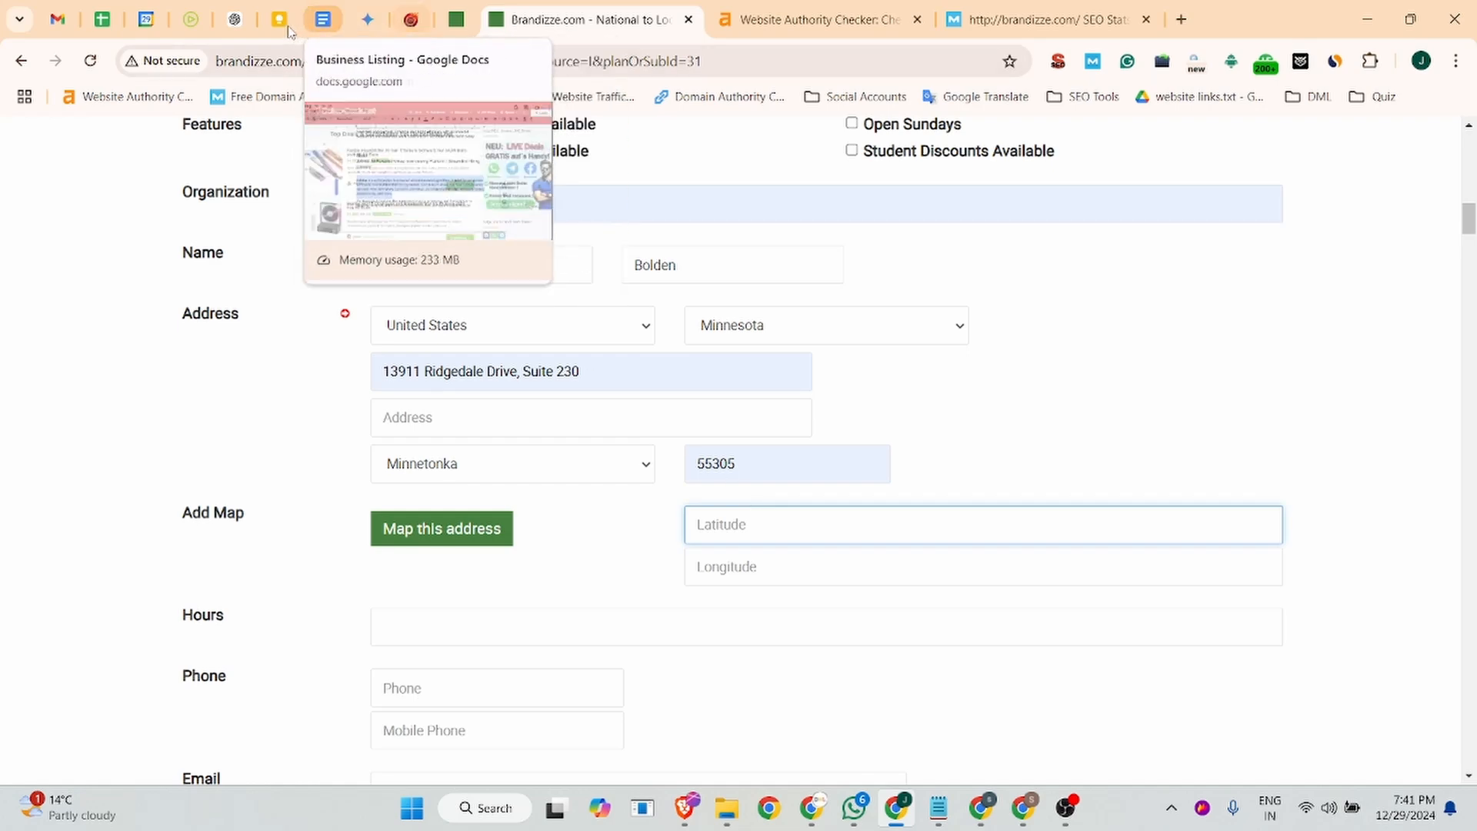
click(322, 20)
scroll(496, 417, down, 20)
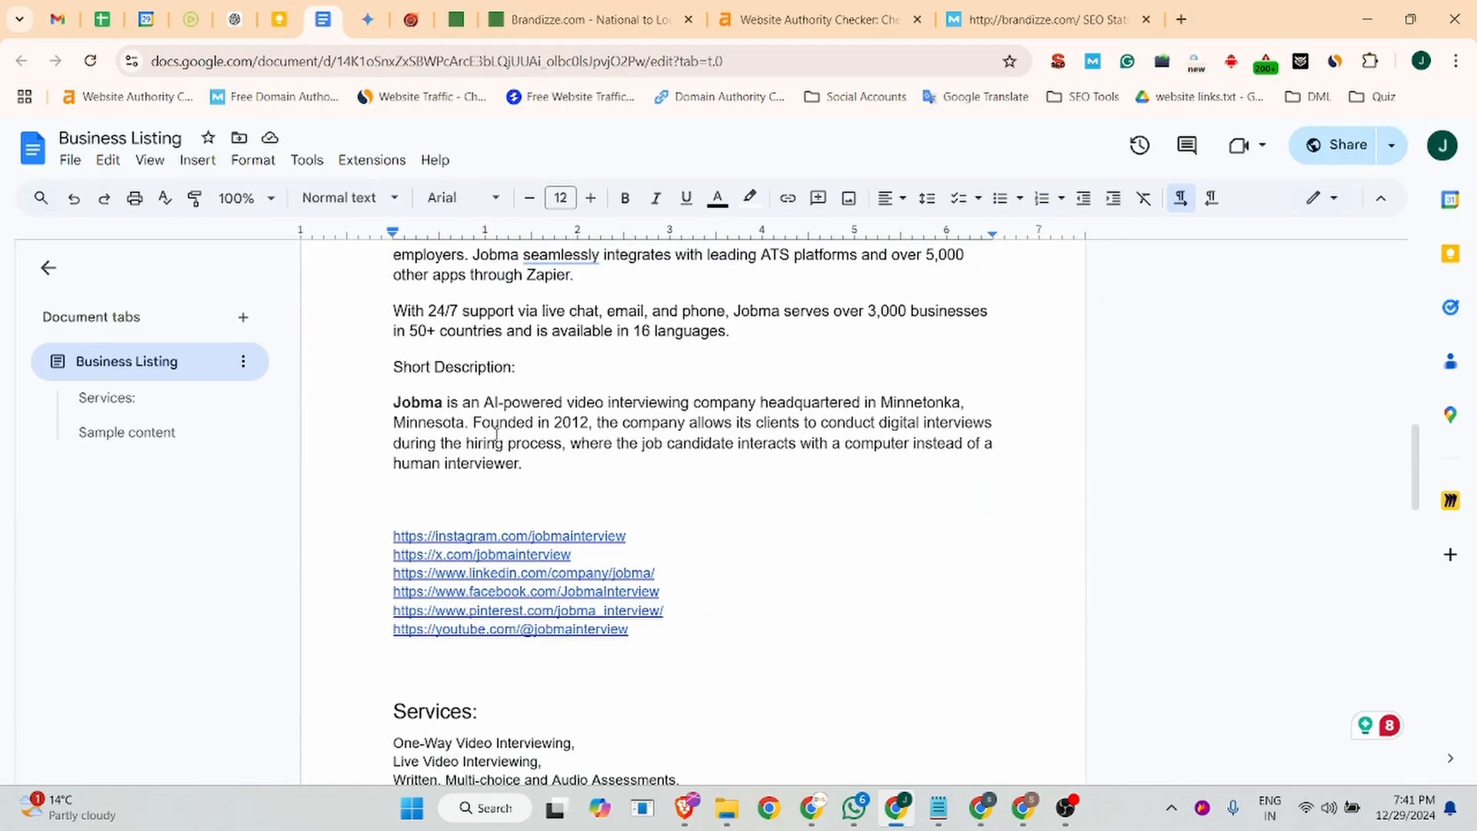
scroll(501, 429, down, 10)
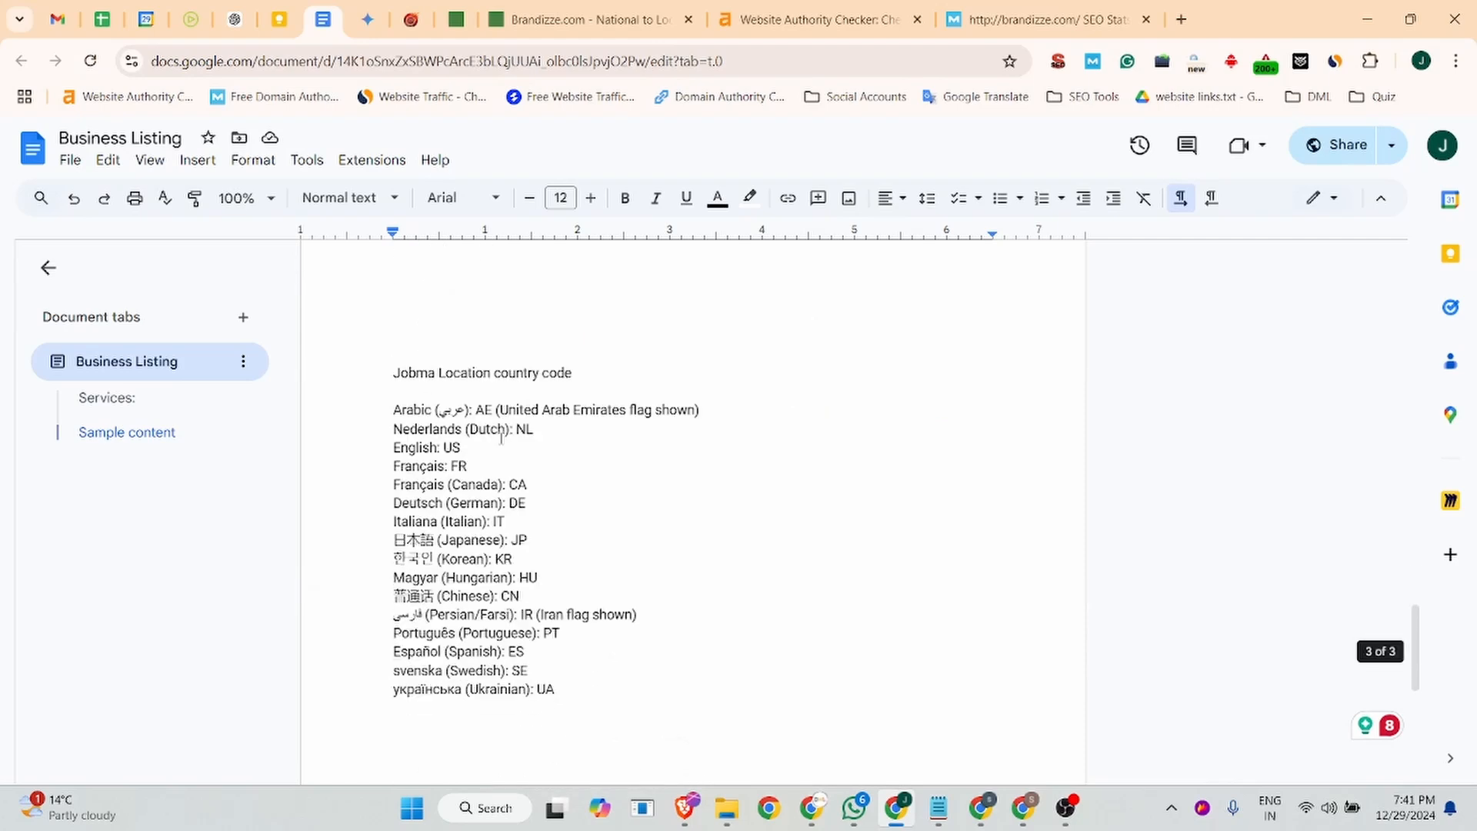
scroll(498, 422, up, 20)
scroll(497, 423, up, 15)
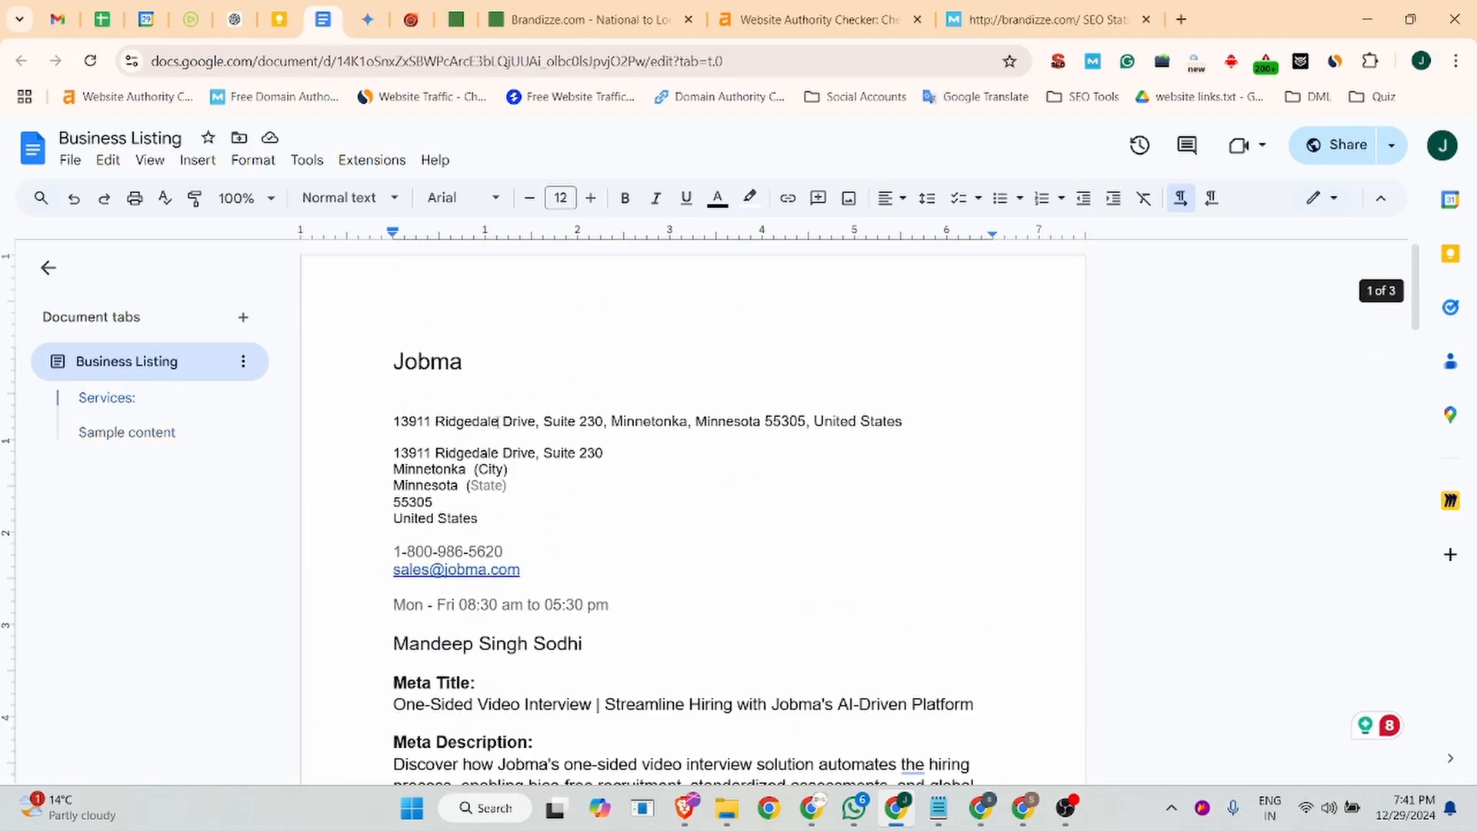
triple_click(653, 420)
key(ctrl+c)
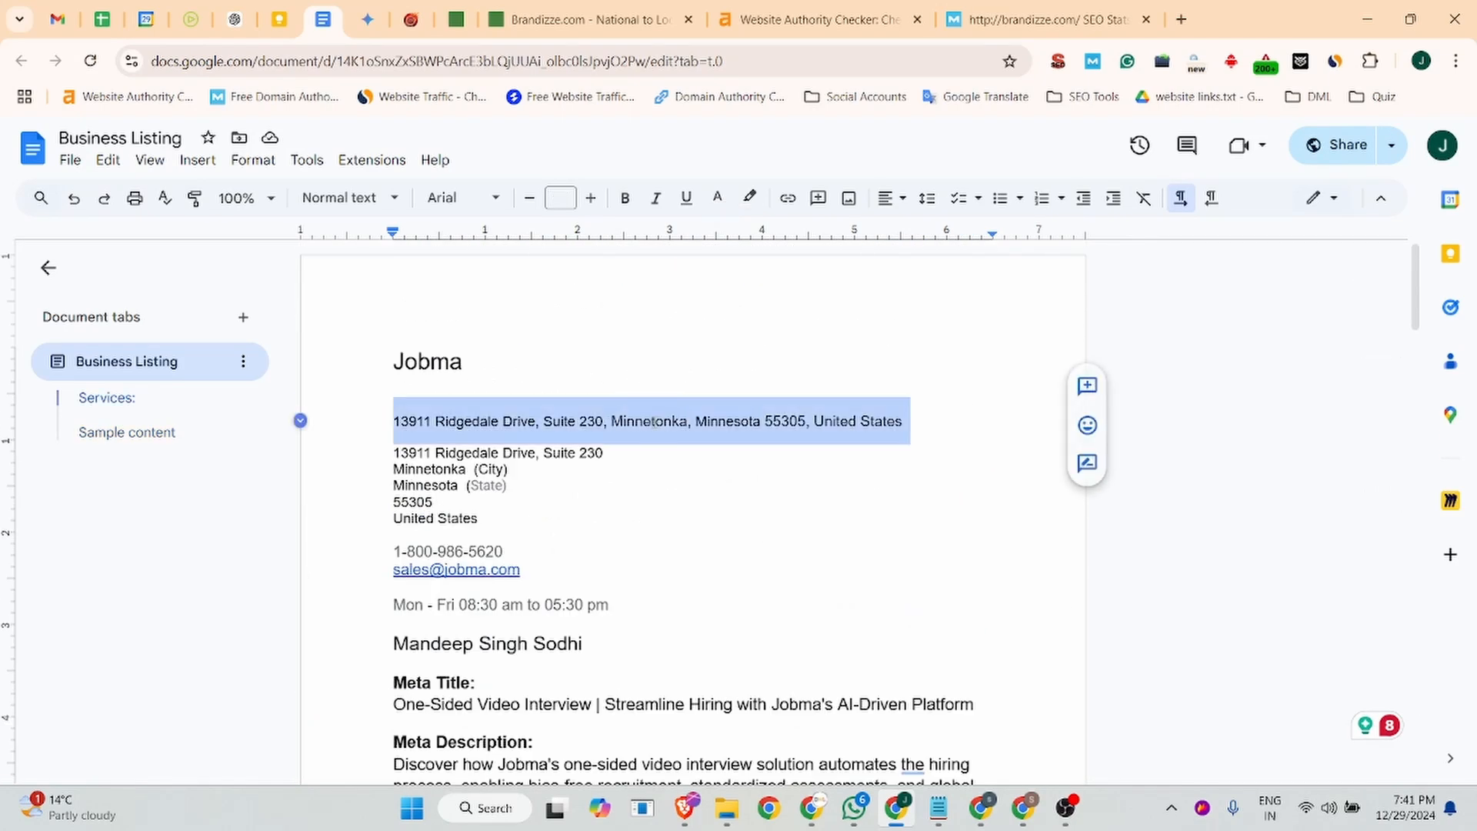
- Search Google for "latitude and longitude finder" in a new tab
click(1180, 19)
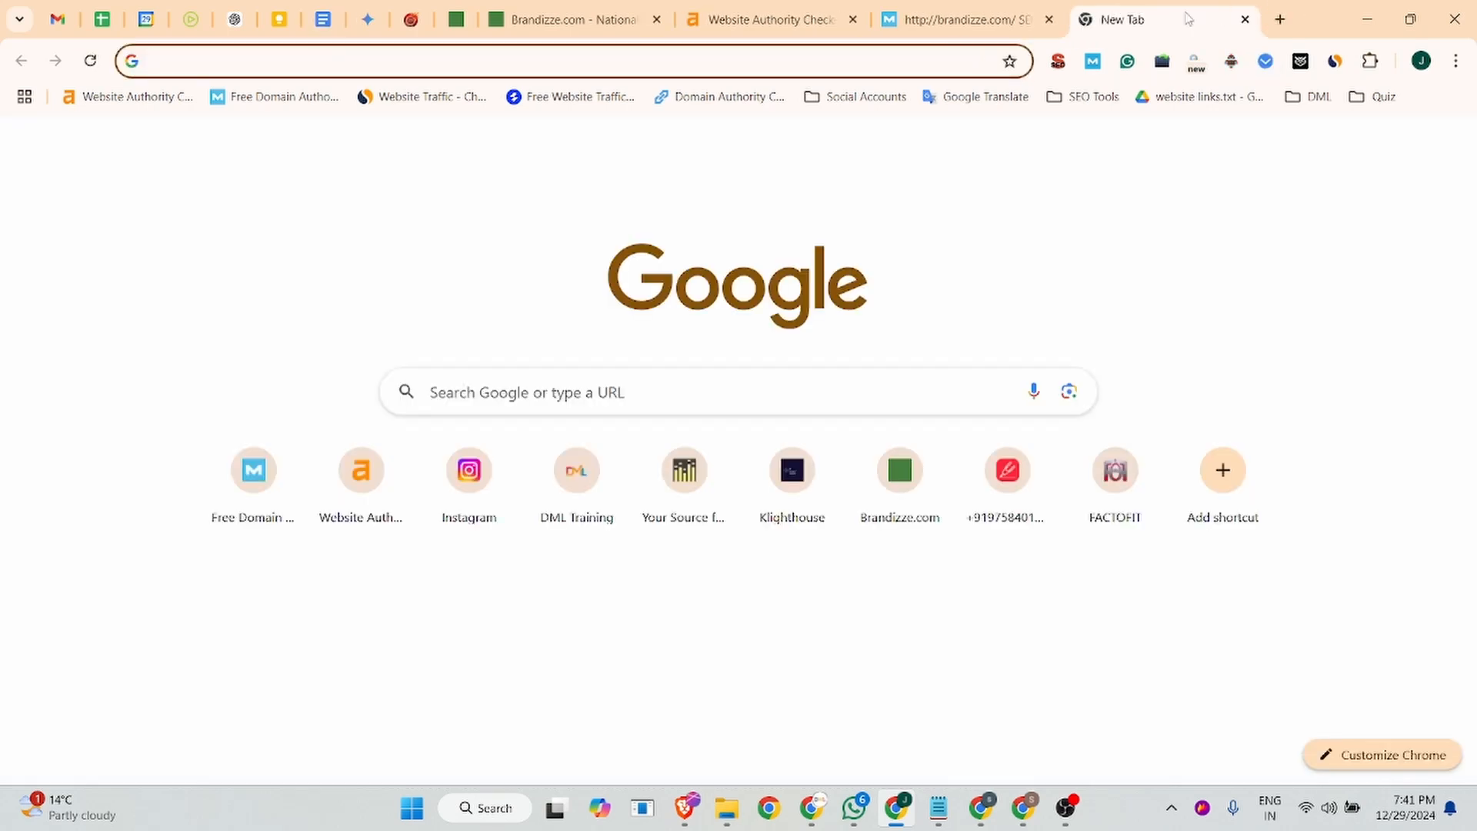
text(lattit)
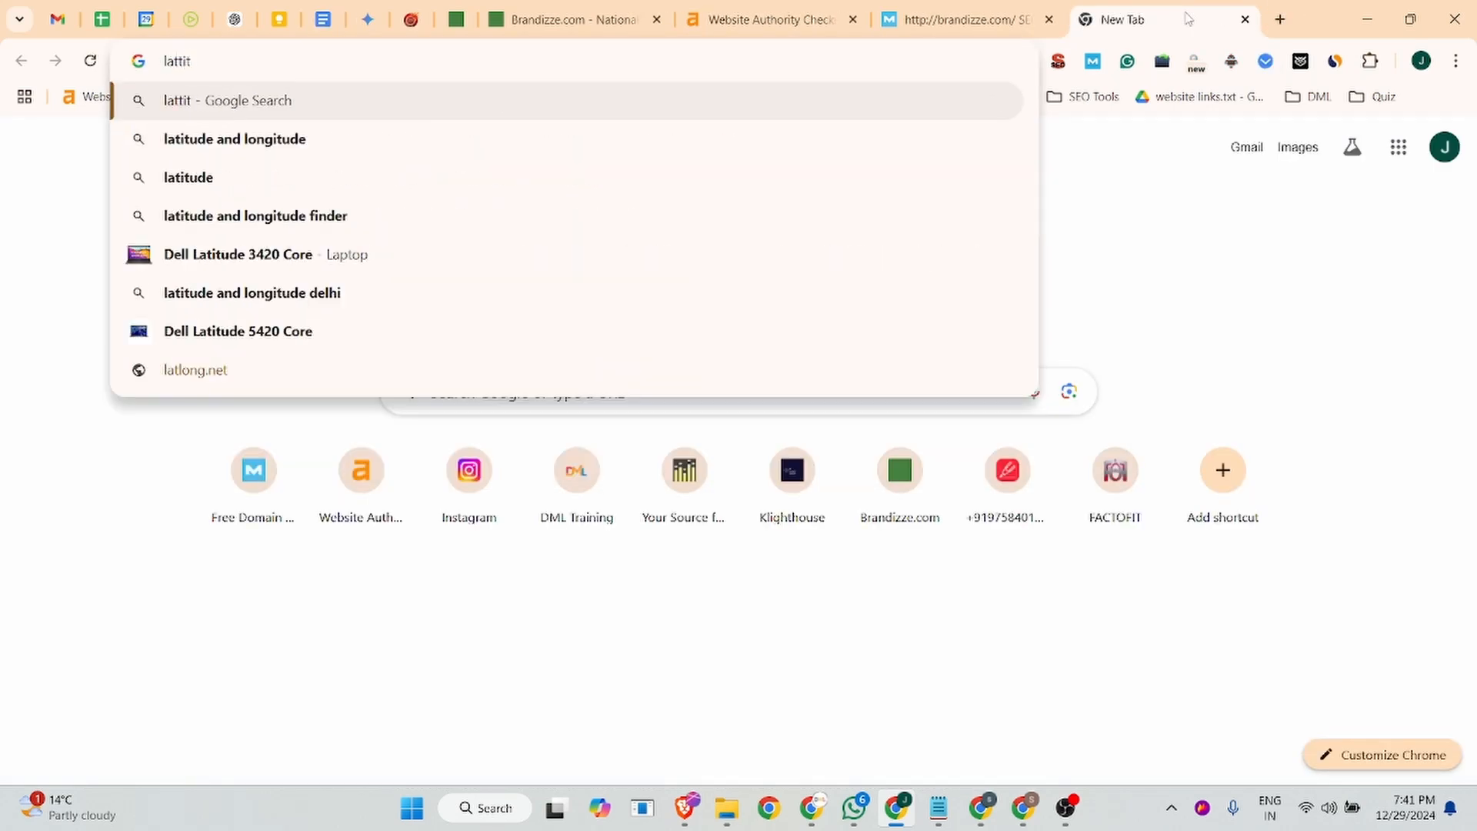
click(462, 217)
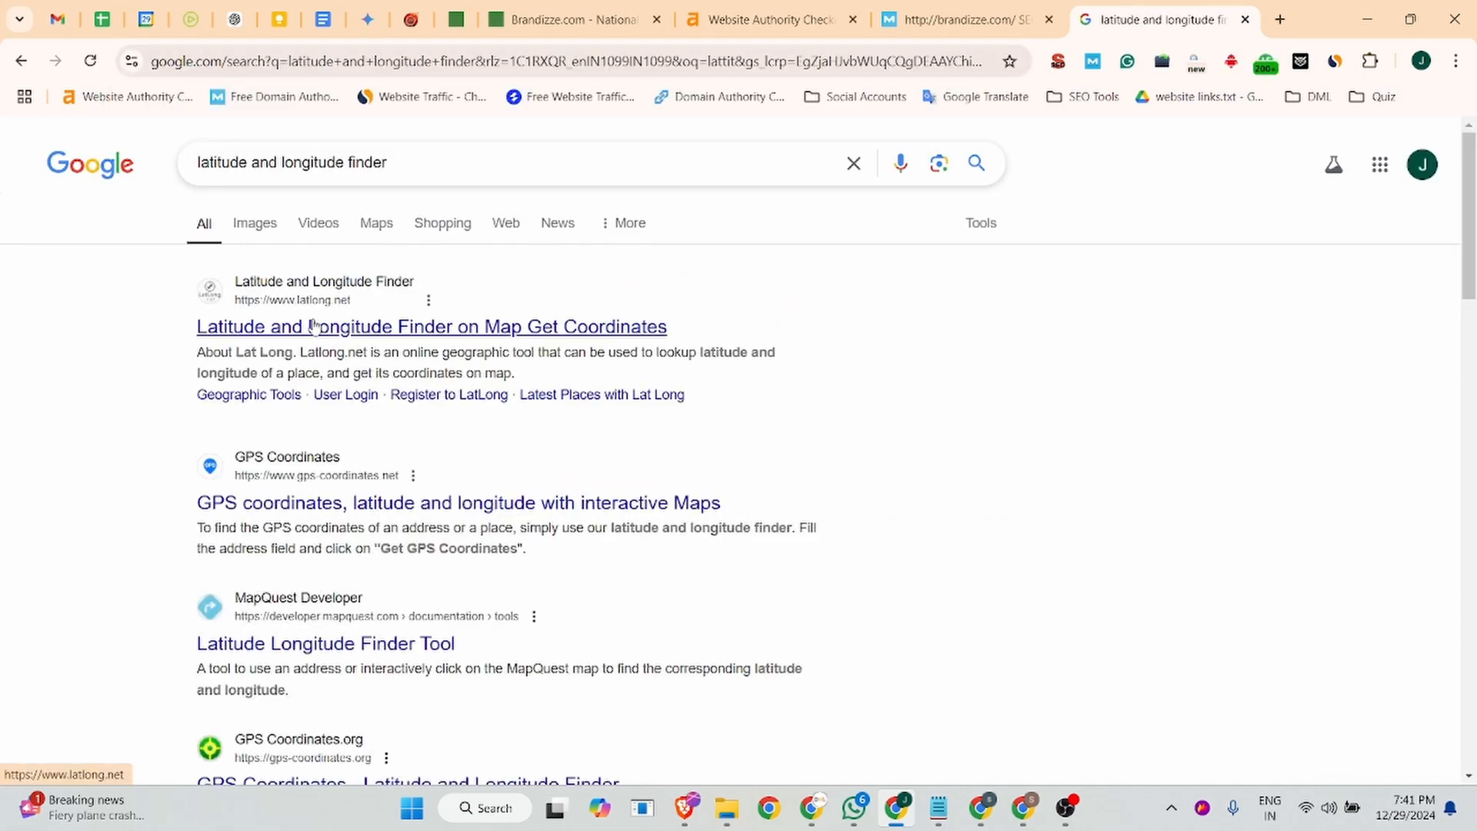
- Open LatLong.net from the results and try to look up the coordinates of the copied company address
click(314, 327)
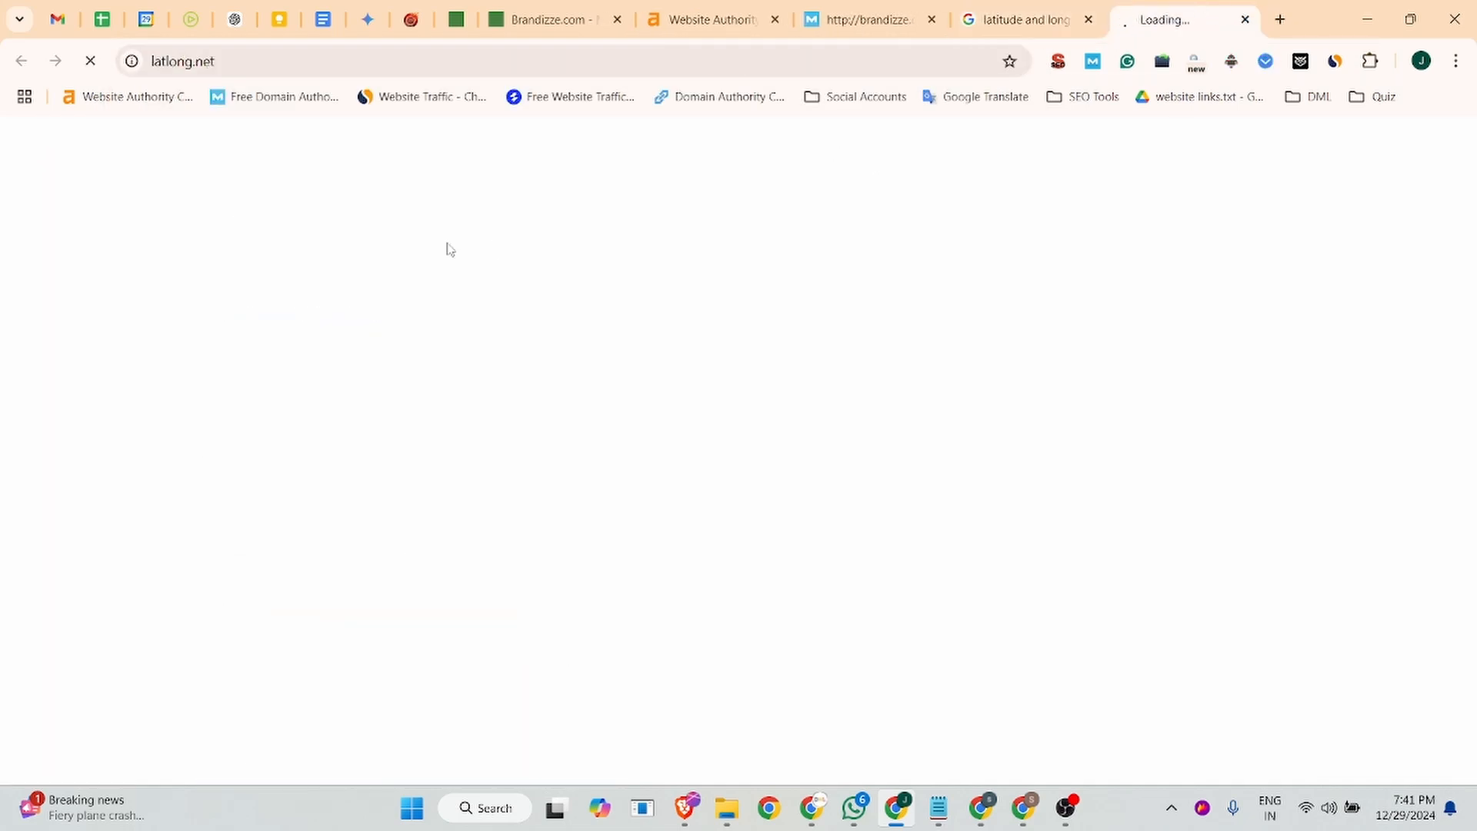
click(338, 469)
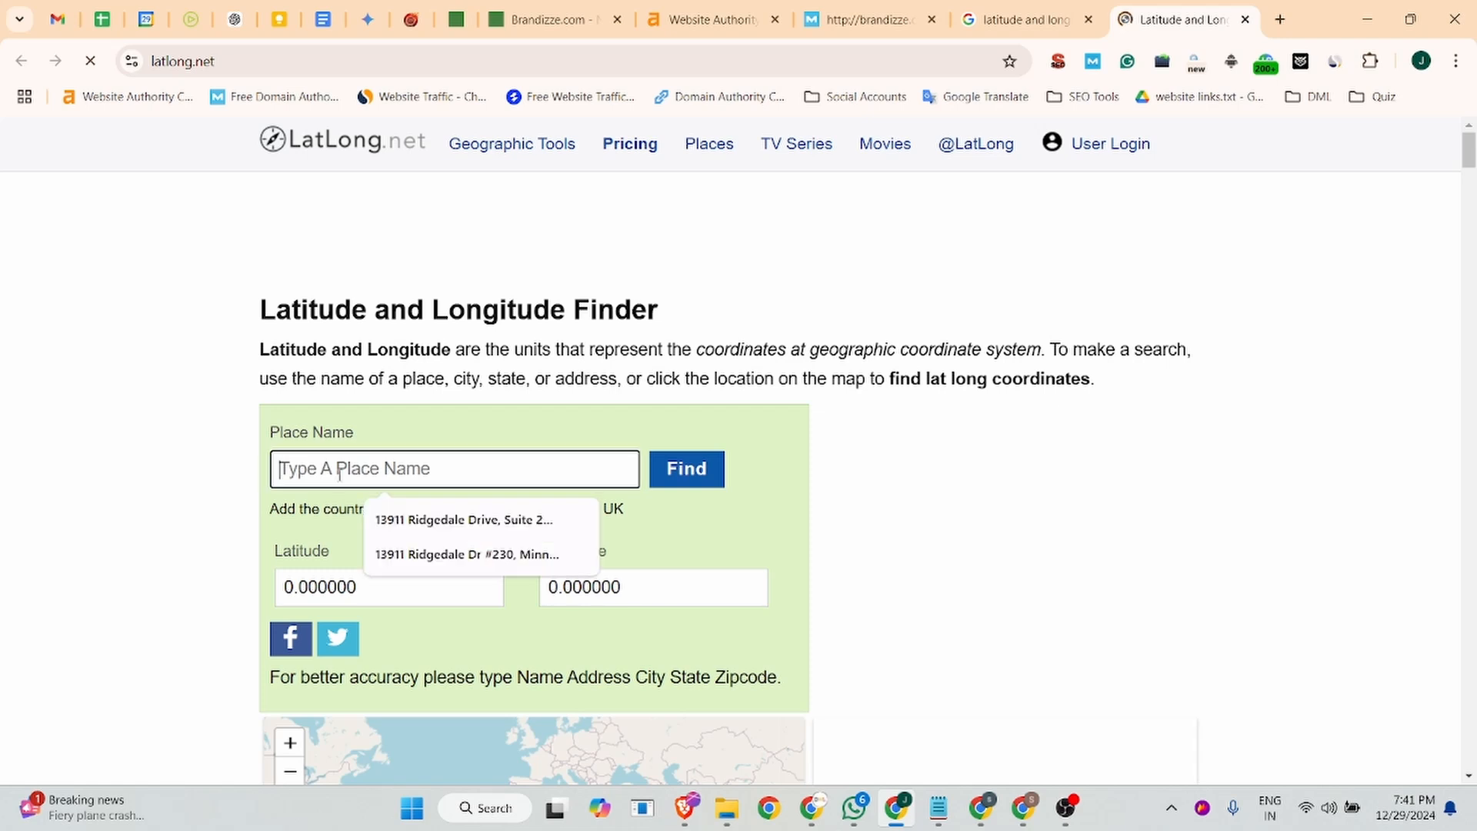
key(ctrl+v)
click(680, 485)
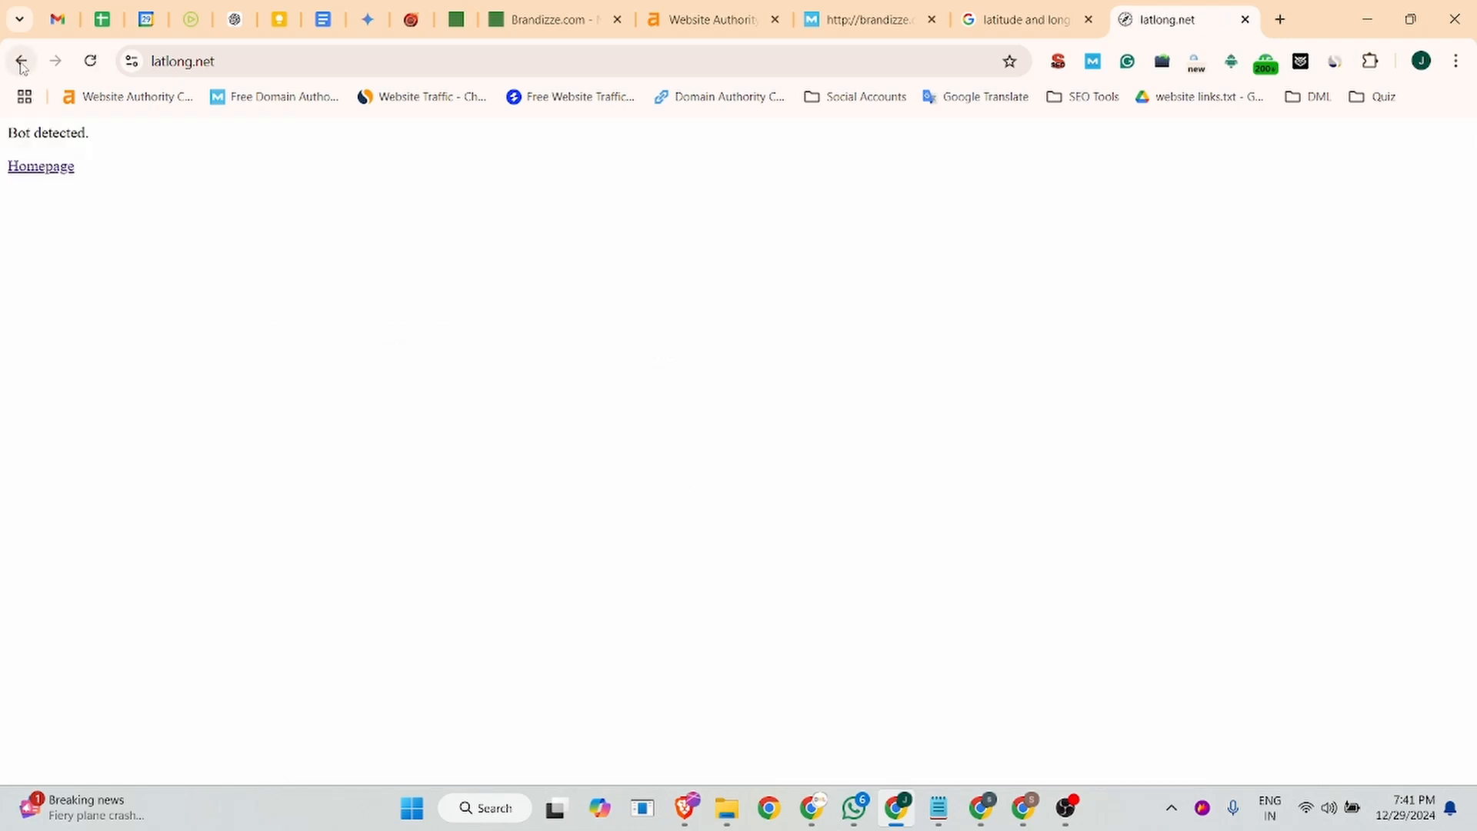
click(34, 177)
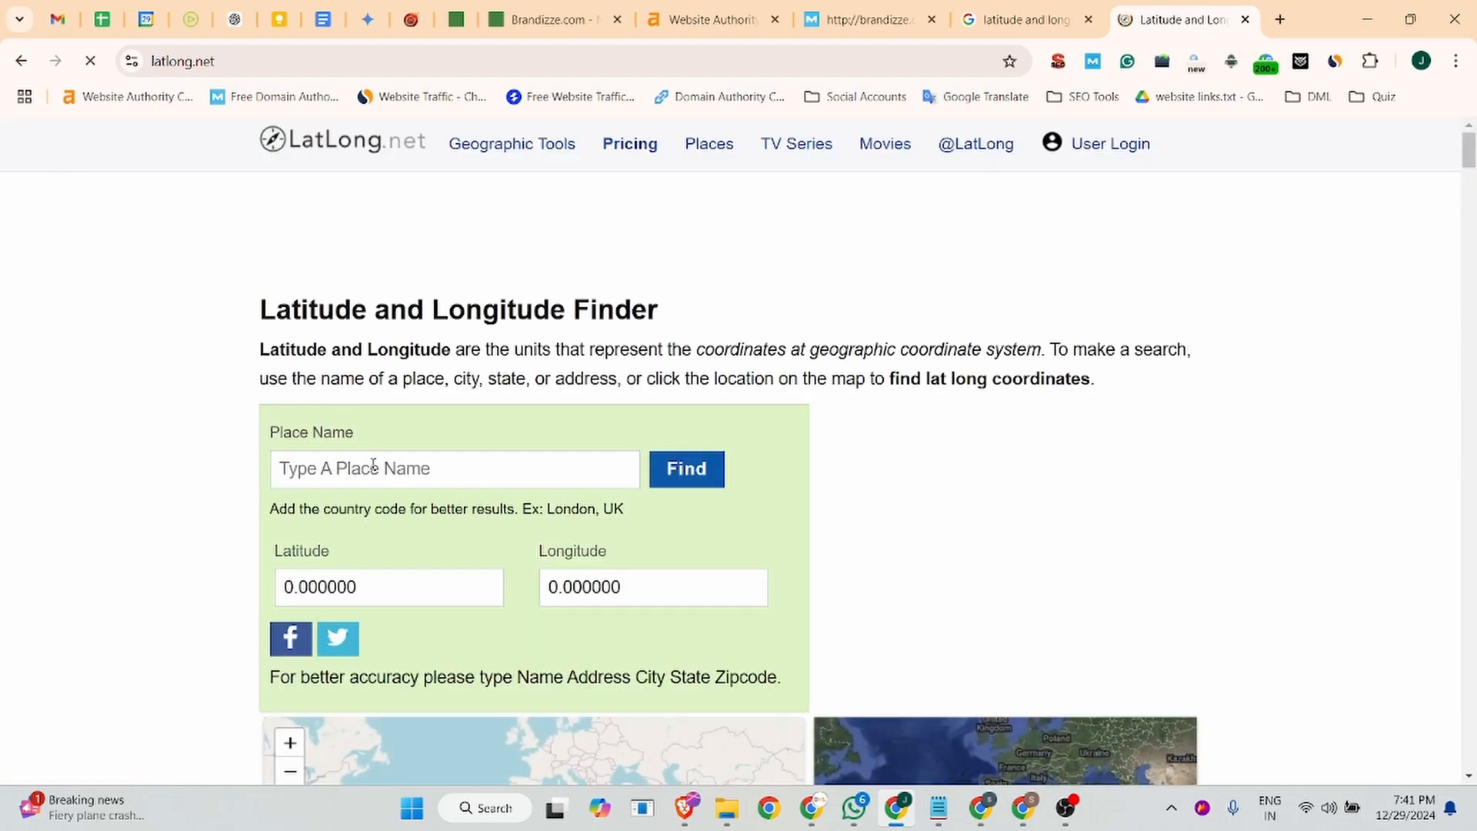
click(375, 475)
key(ctrl+v)
click(699, 475)
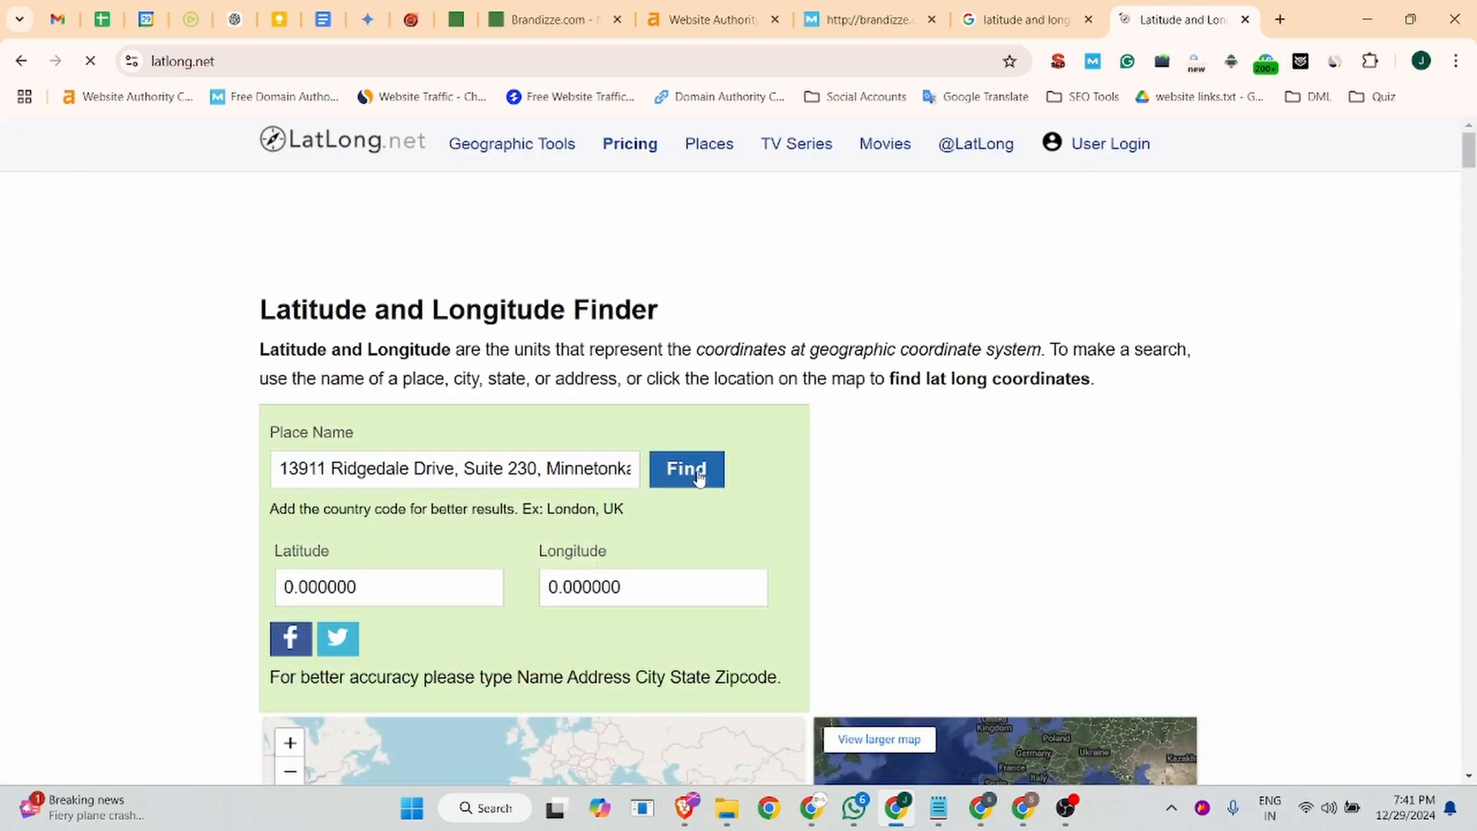
click(21, 61)
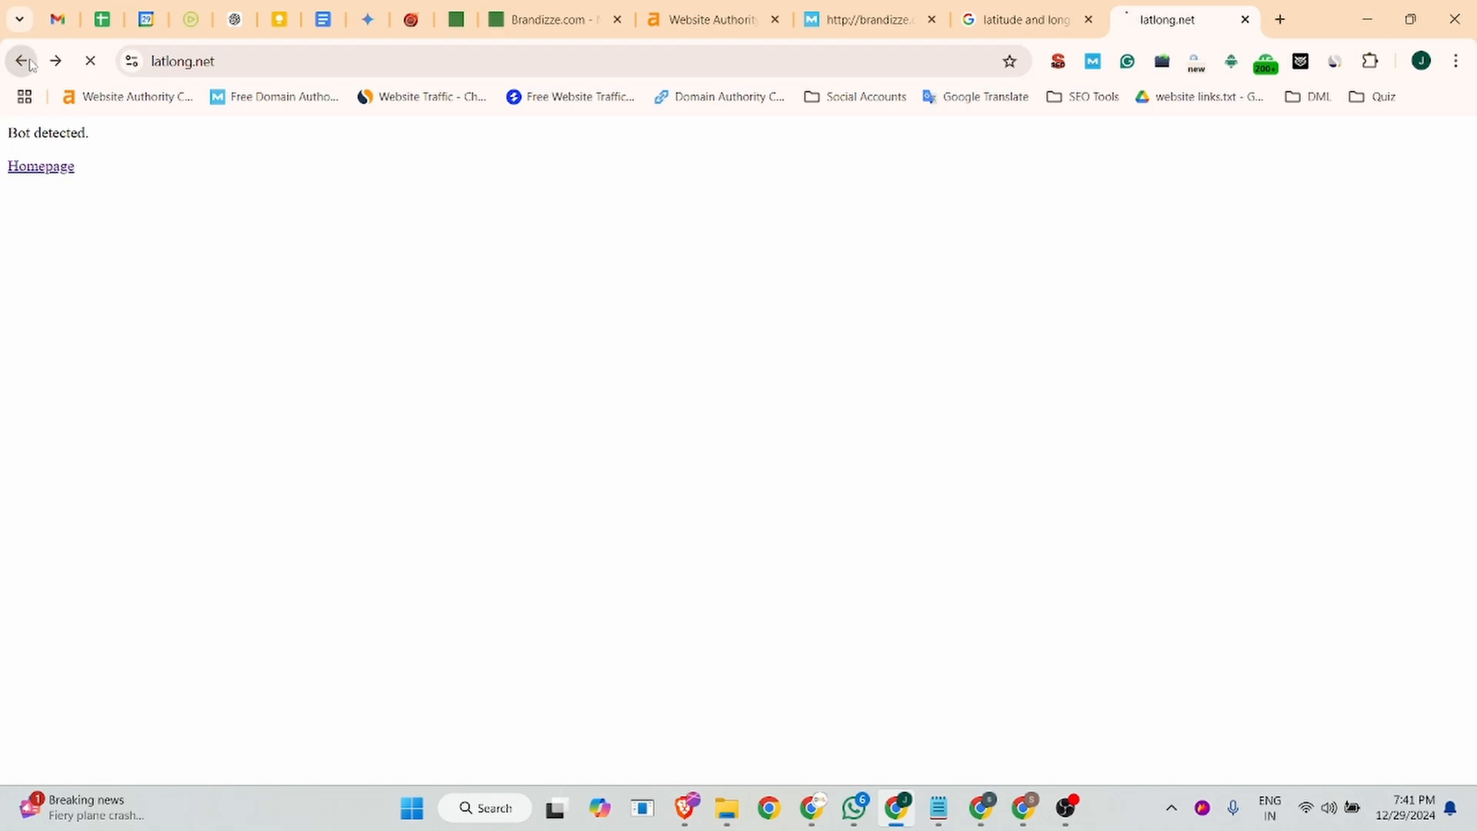
- Open the GPS Coordinates site (gps-coordinates.net) from the Google results in a new tab
click(1015, 19)
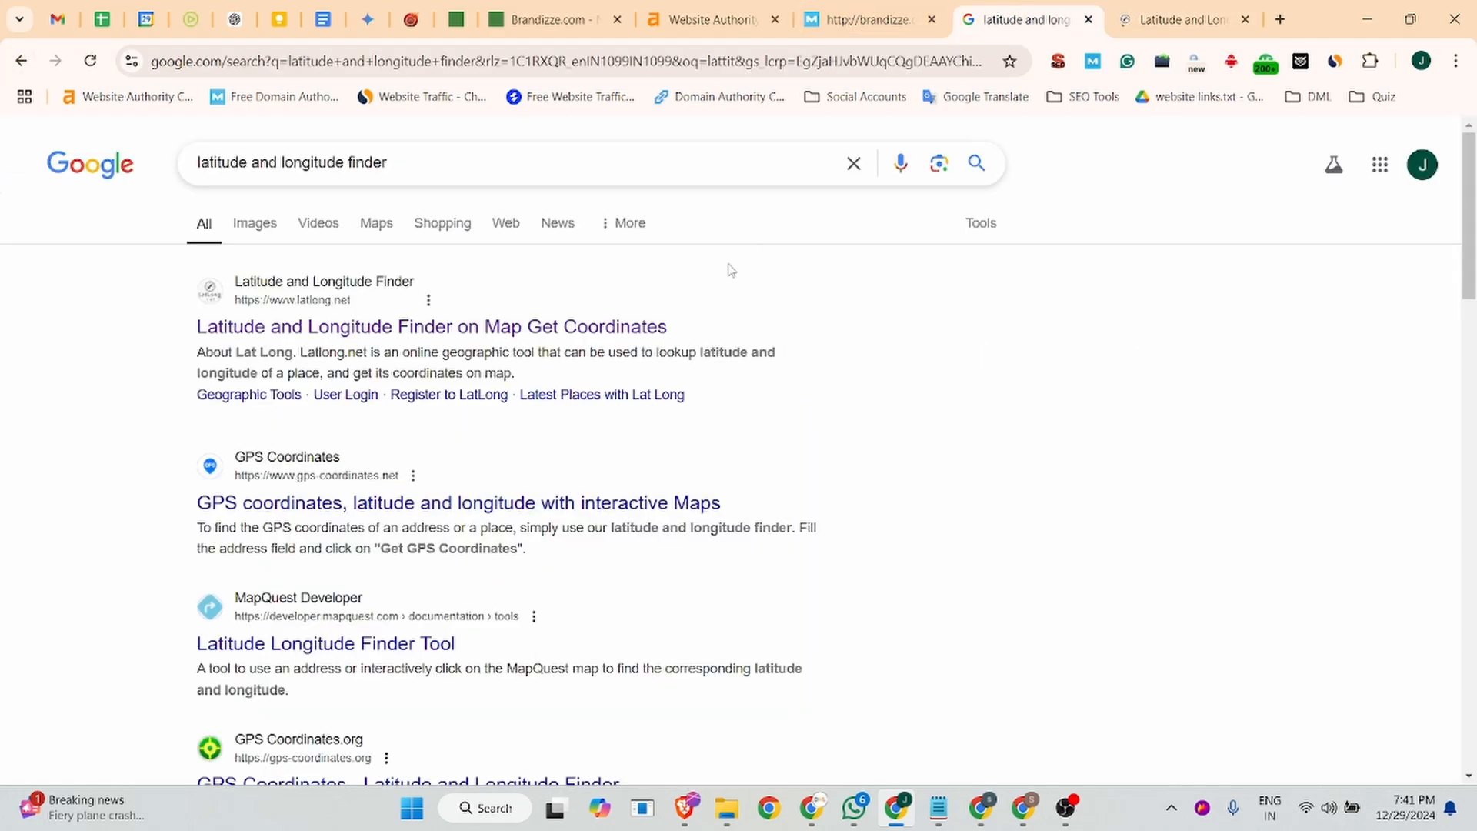
right_click(355, 510)
click(407, 231)
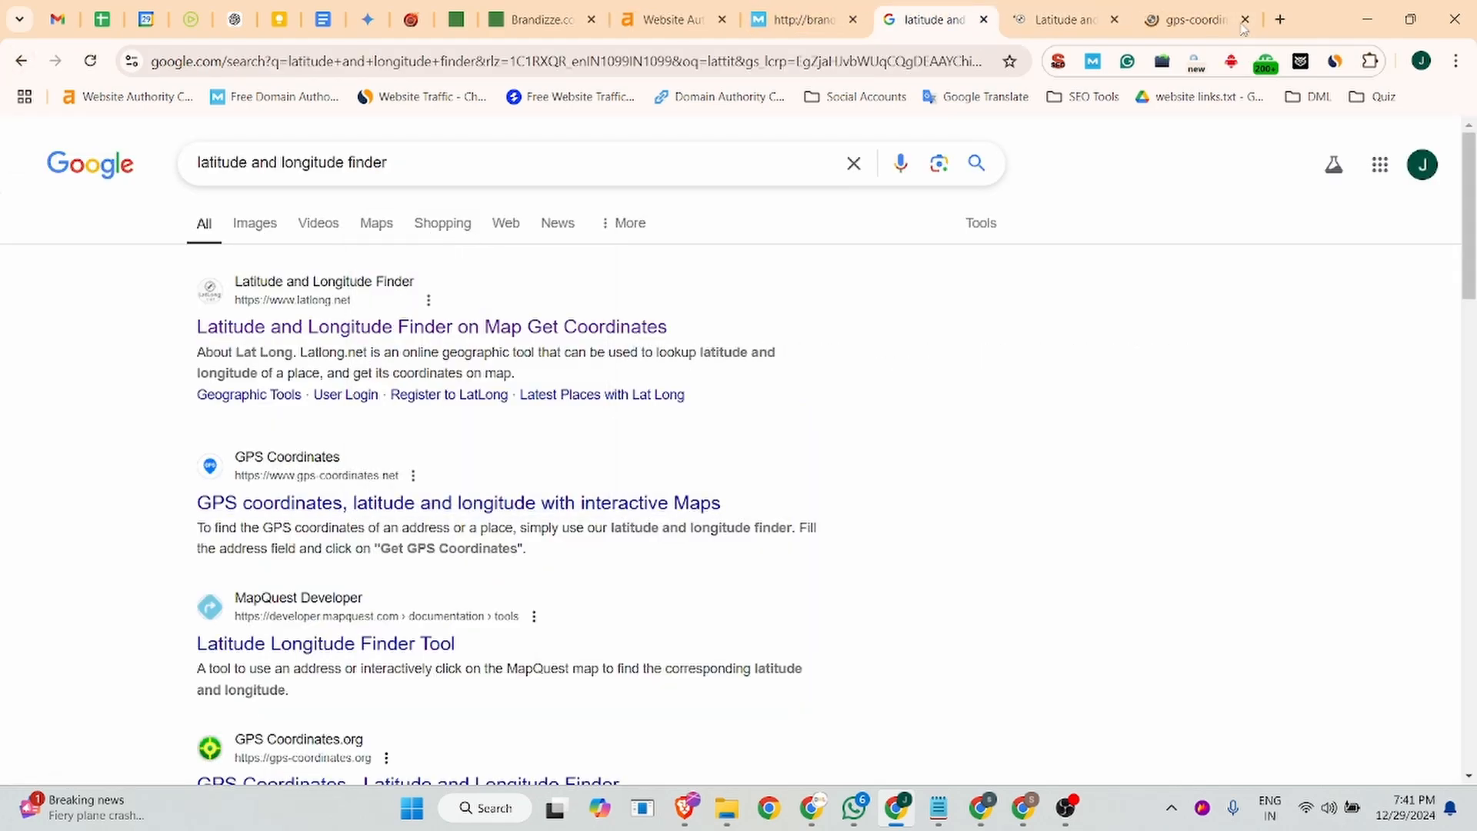
click(1149, 19)
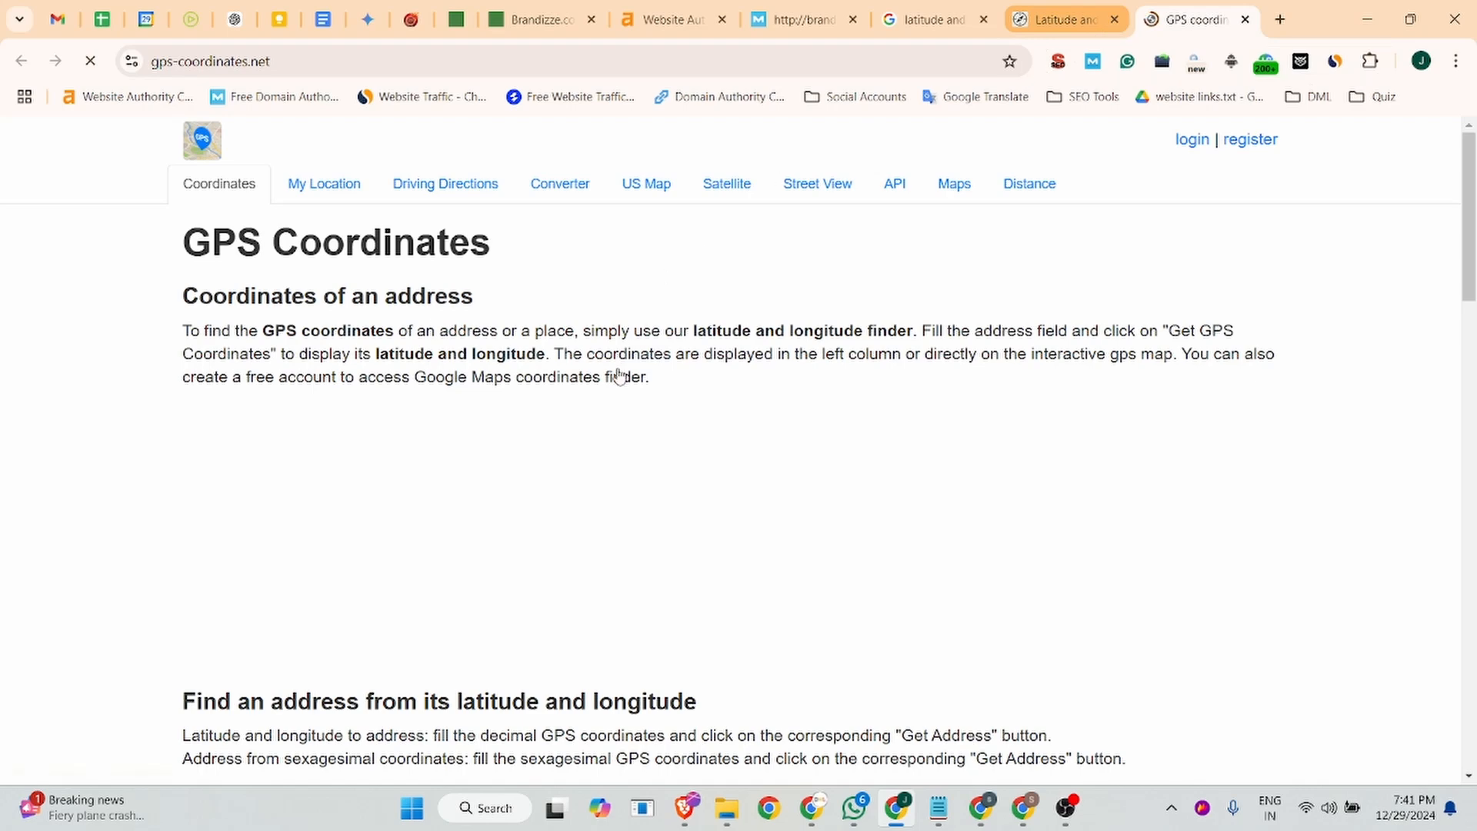
- Request GPS coordinates for the pasted company address and allow the site location access while visiting
scroll(534, 385, down, 8)
scroll(483, 385, down, 2)
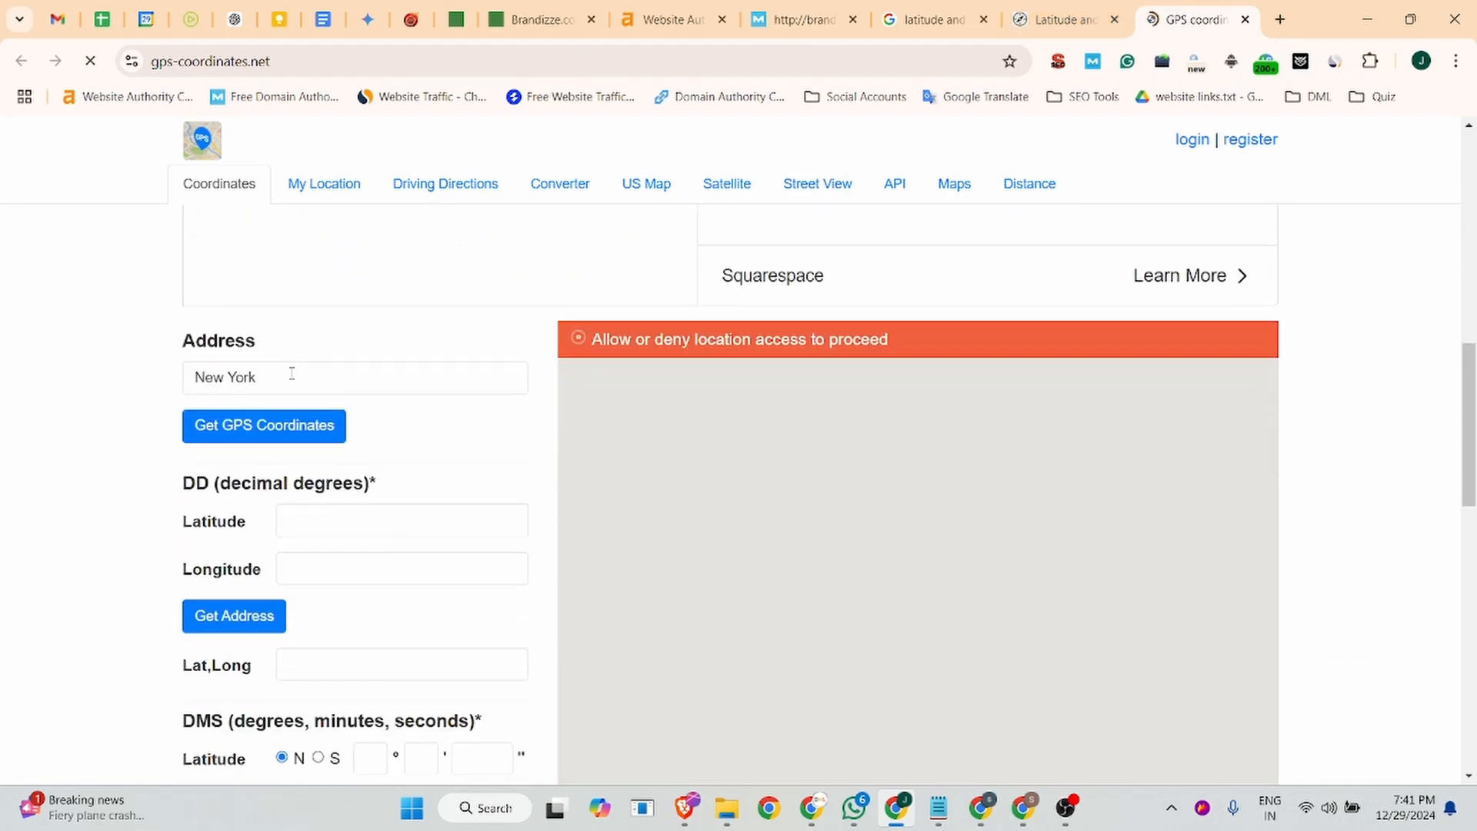
click(290, 371)
key(ctrl+v)
click(223, 435)
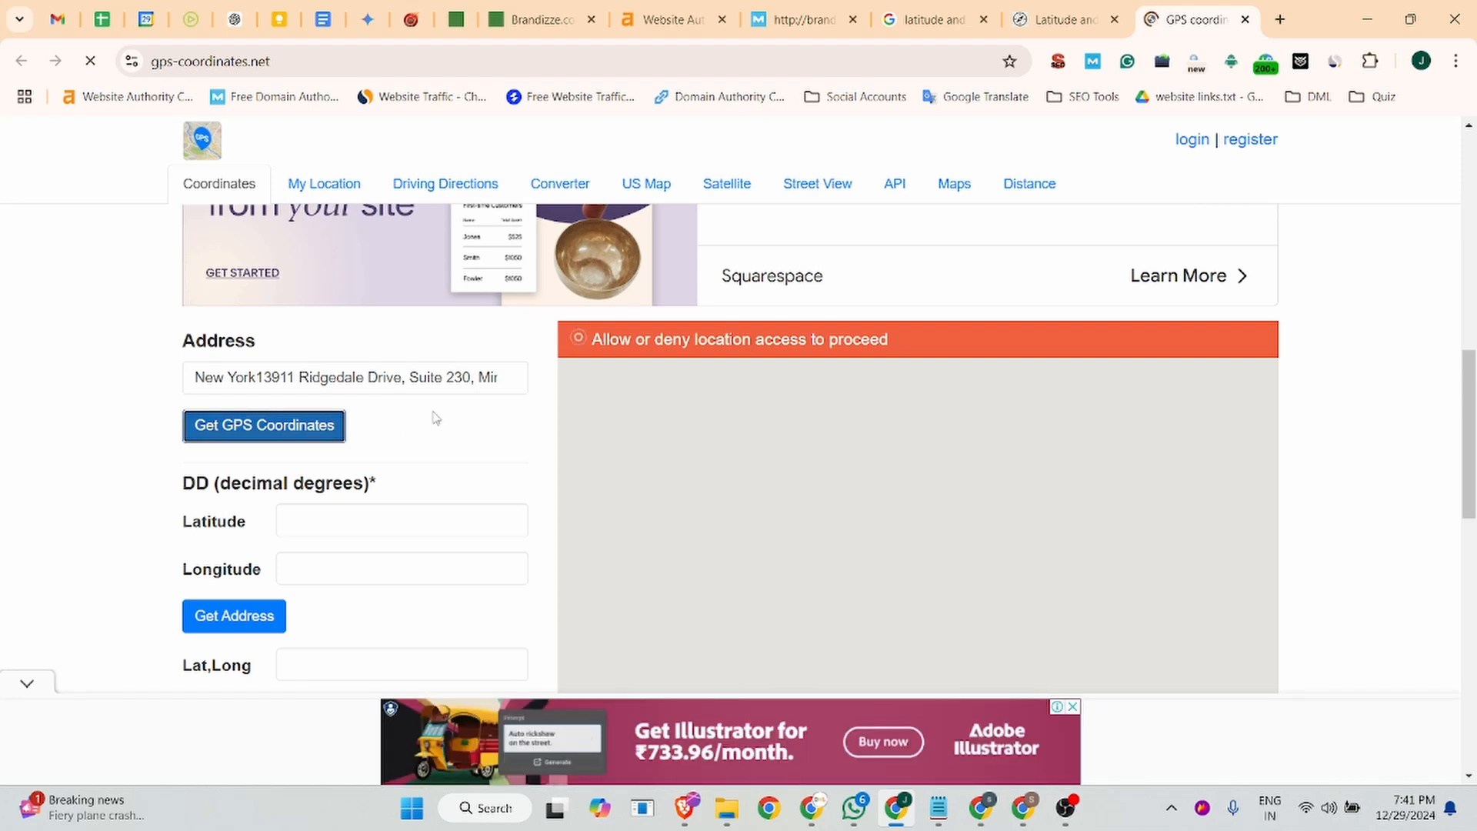
scroll(436, 418, down, 5)
scroll(436, 418, up, 6)
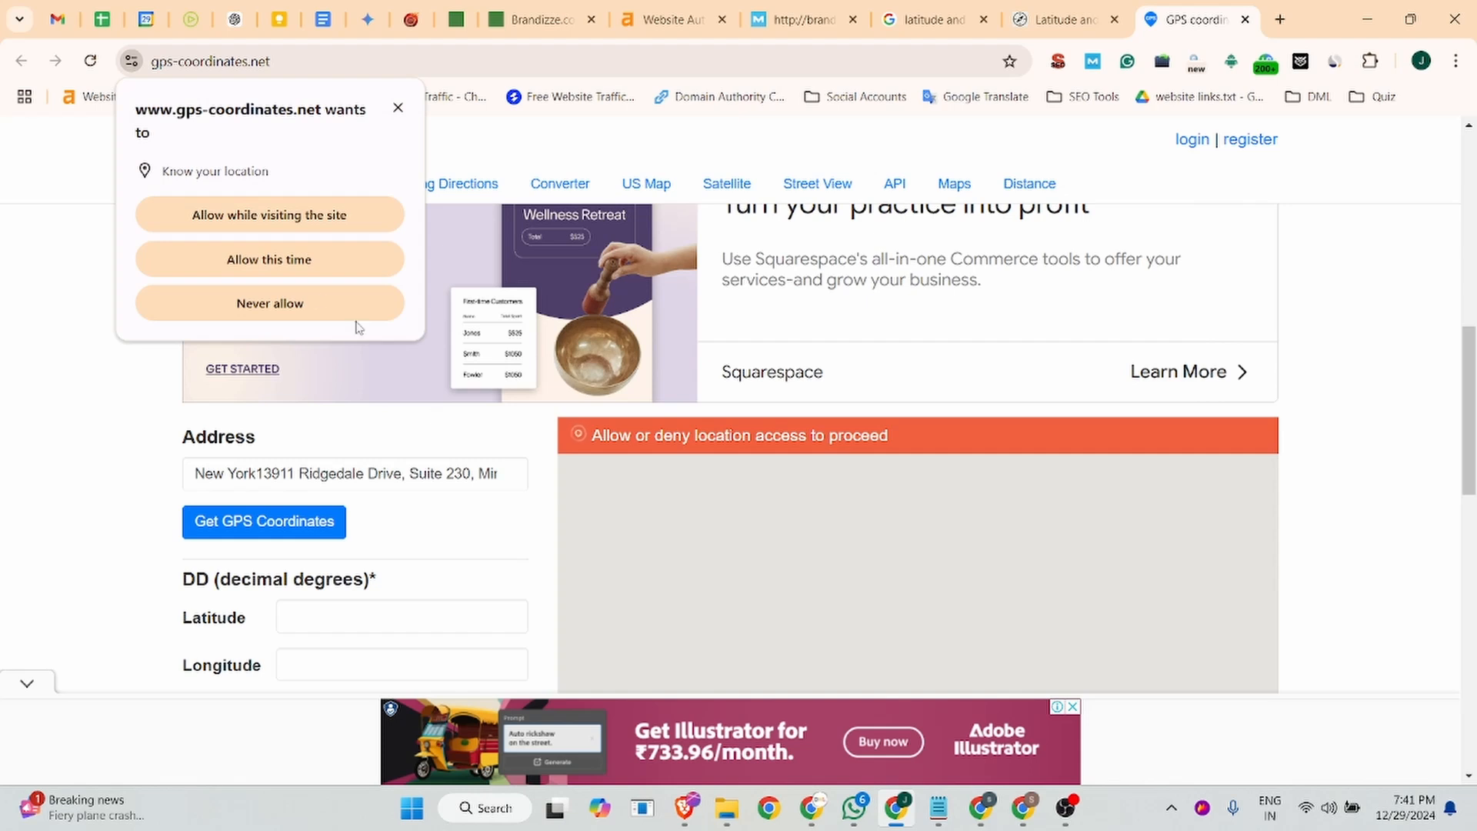
click(227, 216)
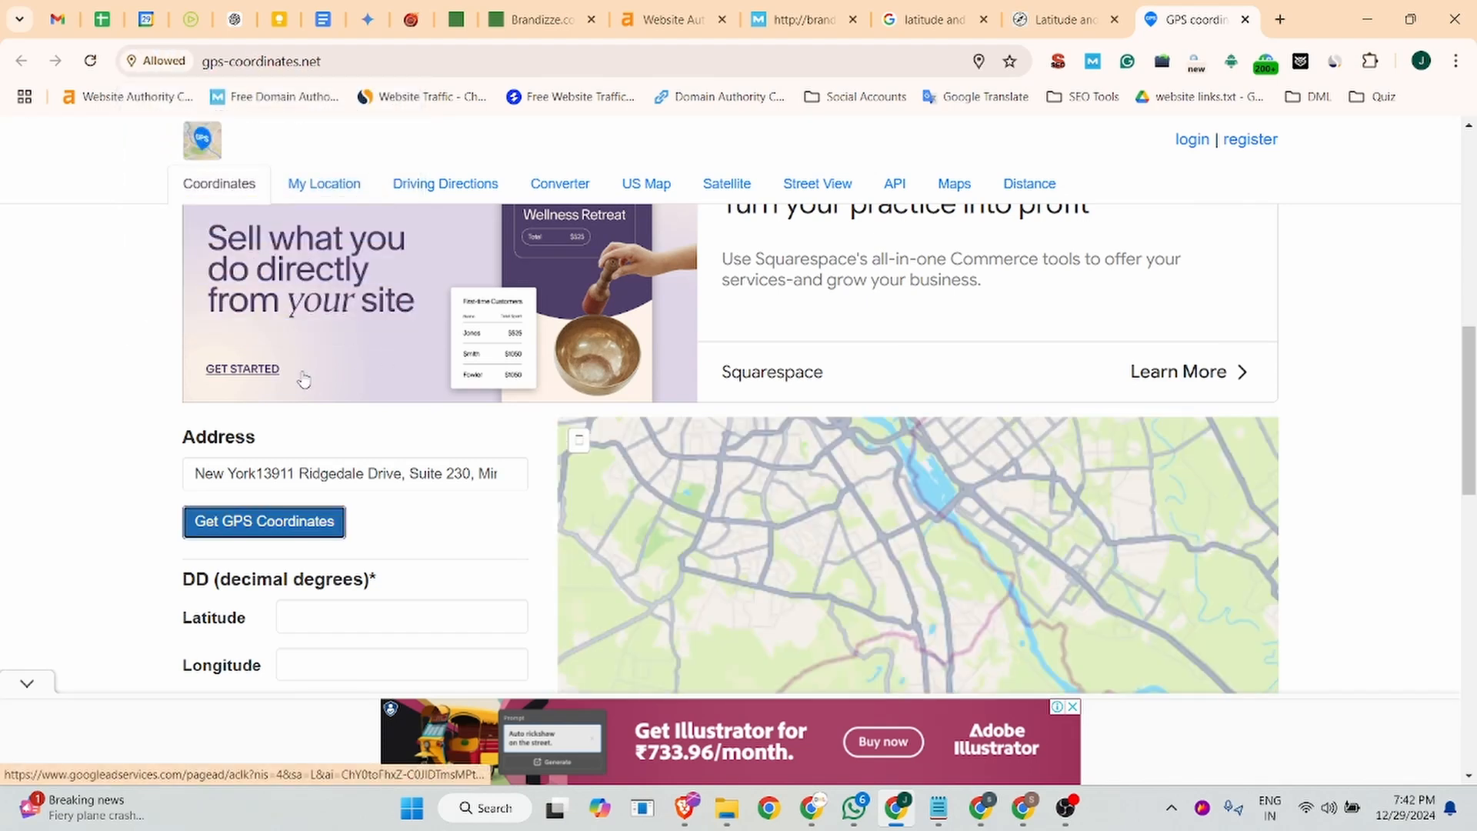
- Copy the decimal latitude 28.4865182 from GPS Coordinates into the Brandizze listing's map latitude
scroll(475, 512, down, 6)
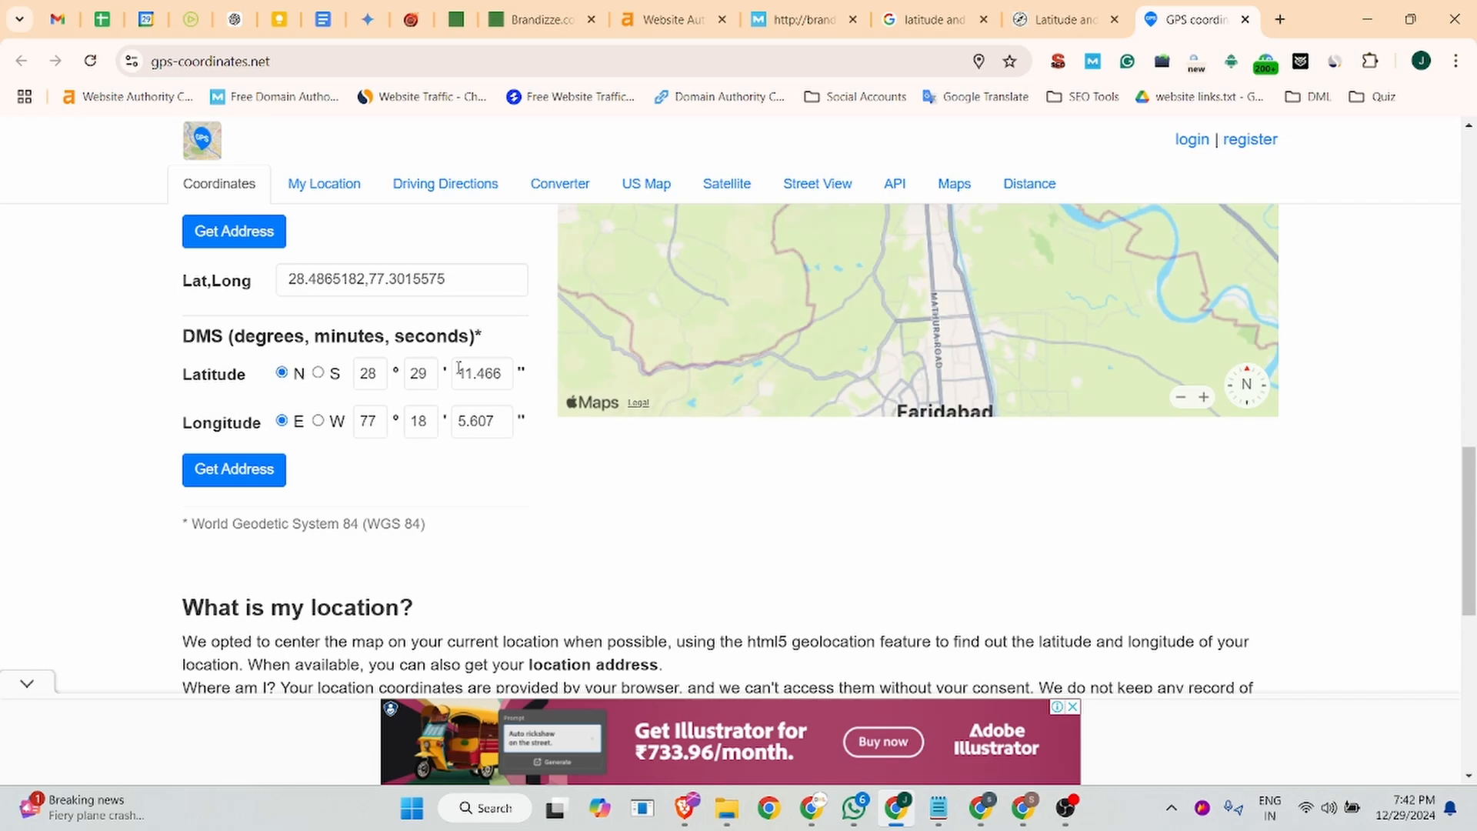
scroll(418, 402, up, 2)
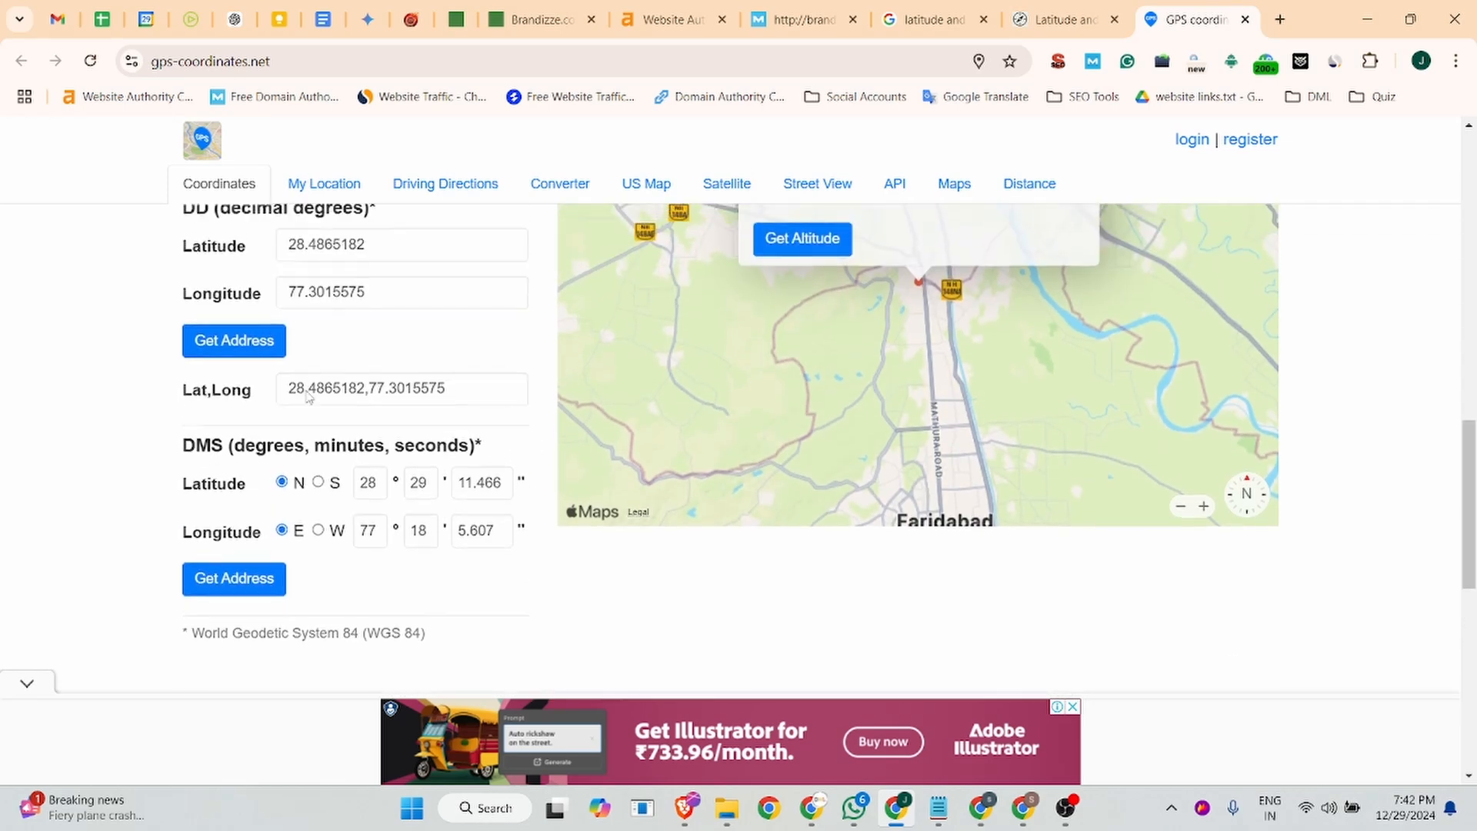
click(339, 330)
double_click(338, 329)
key(ctrl+c)
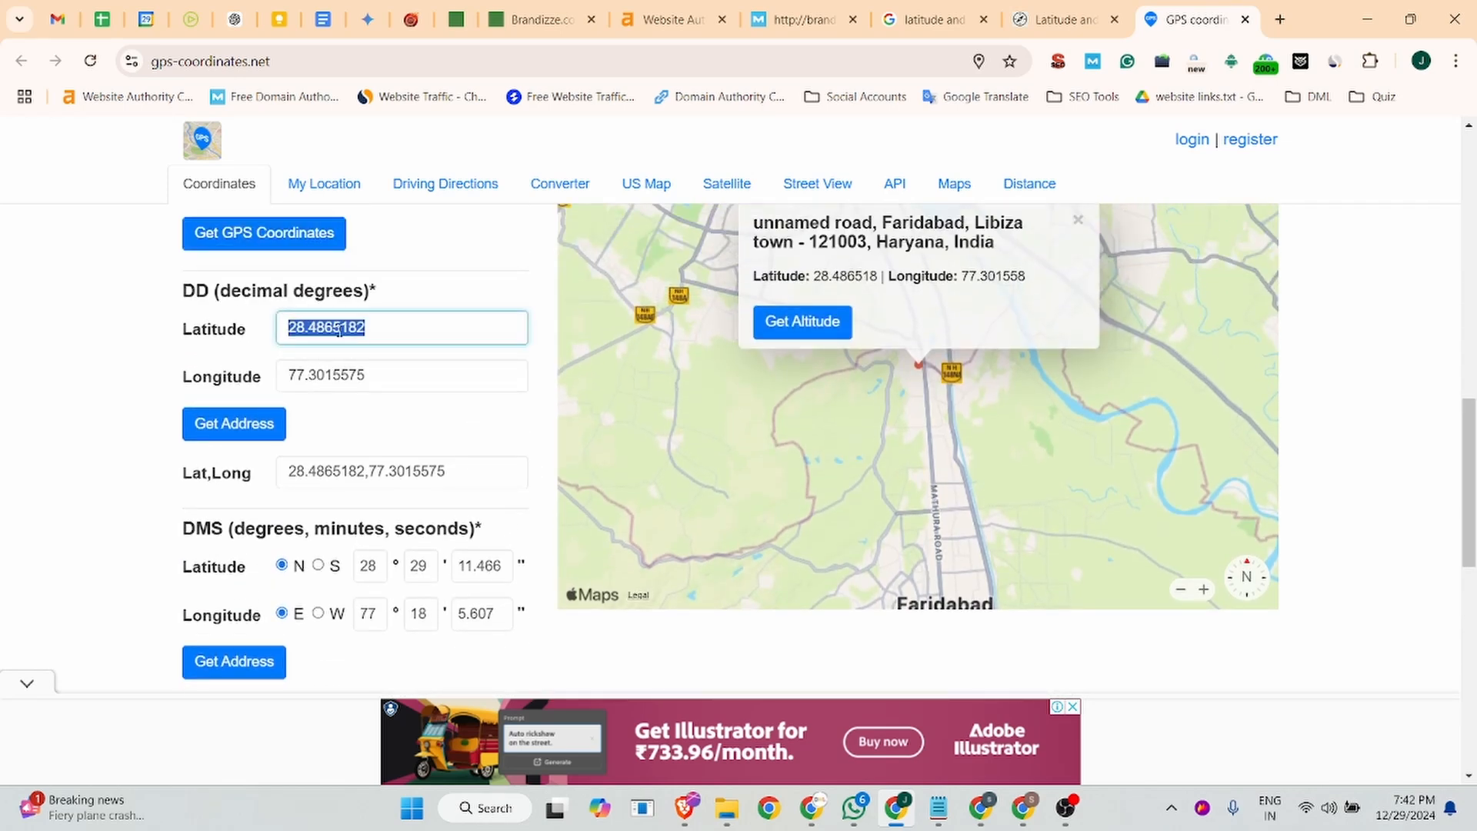
click(539, 19)
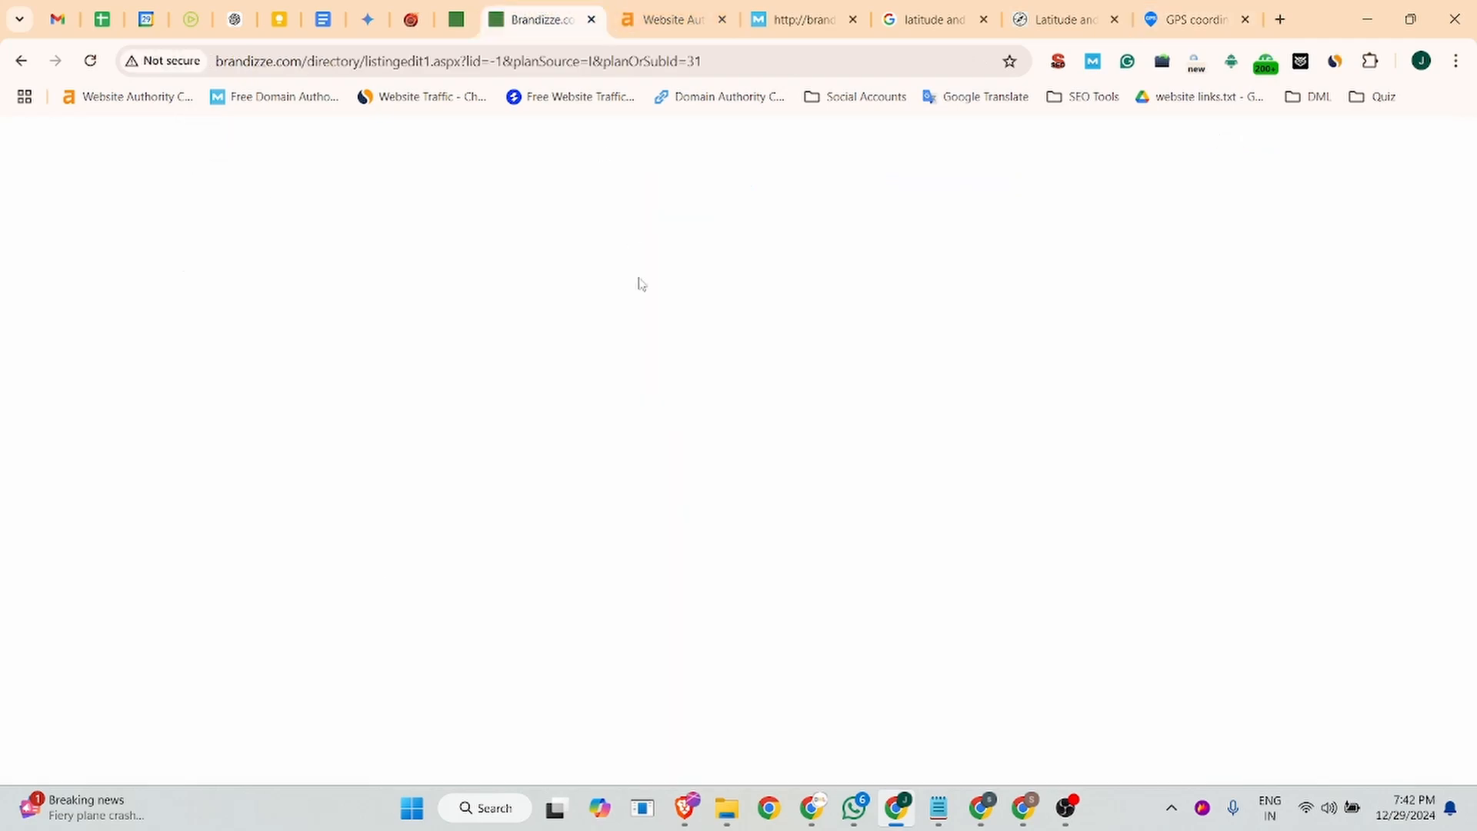
key(ctrl+v)
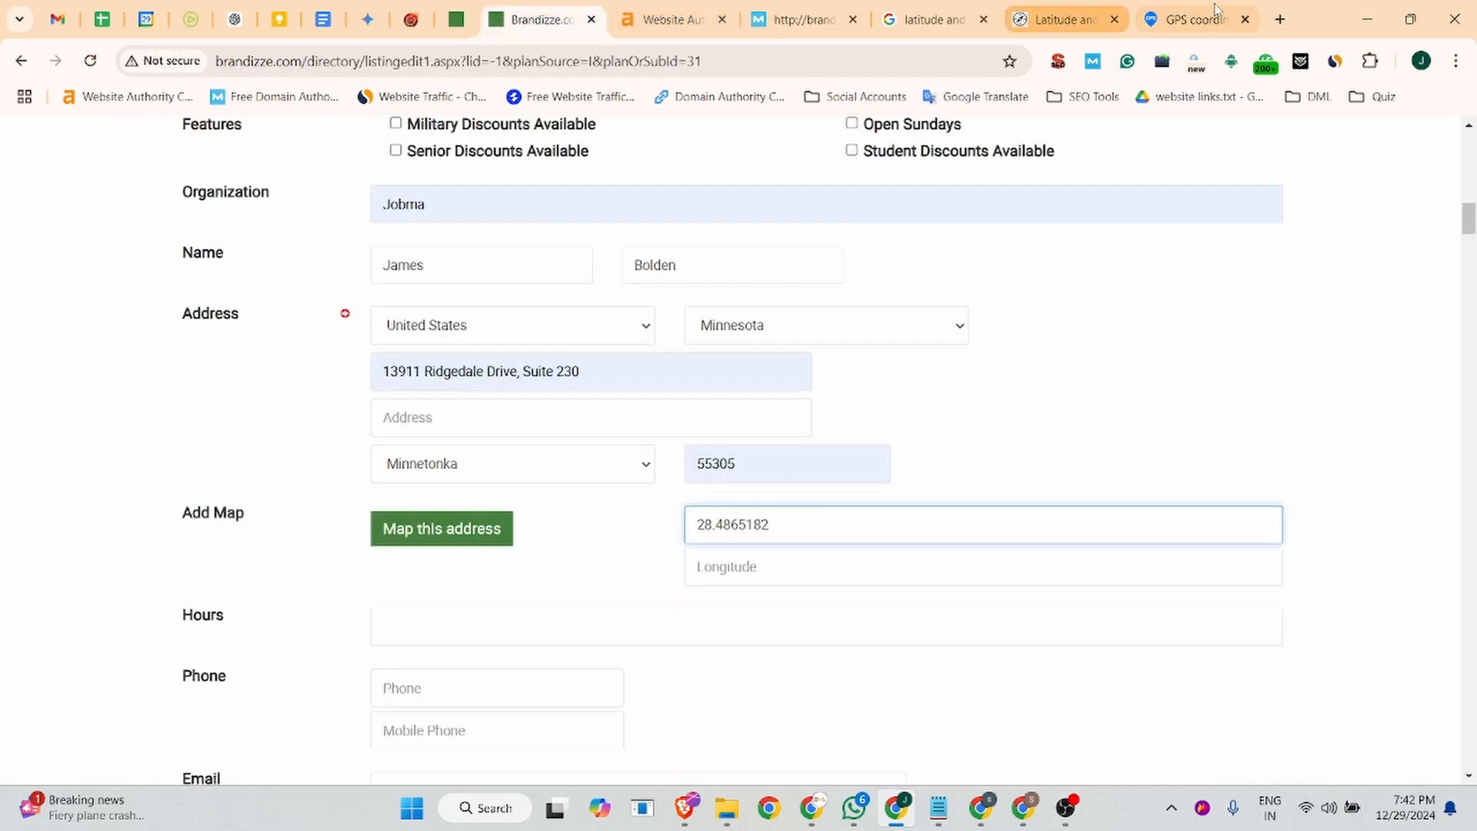
- Dismiss the ad on GPS Coordinates and copy the decimal longitude 77.3015575 into the Brandizze listing's map longitude
click(1196, 19)
click(1005, 342)
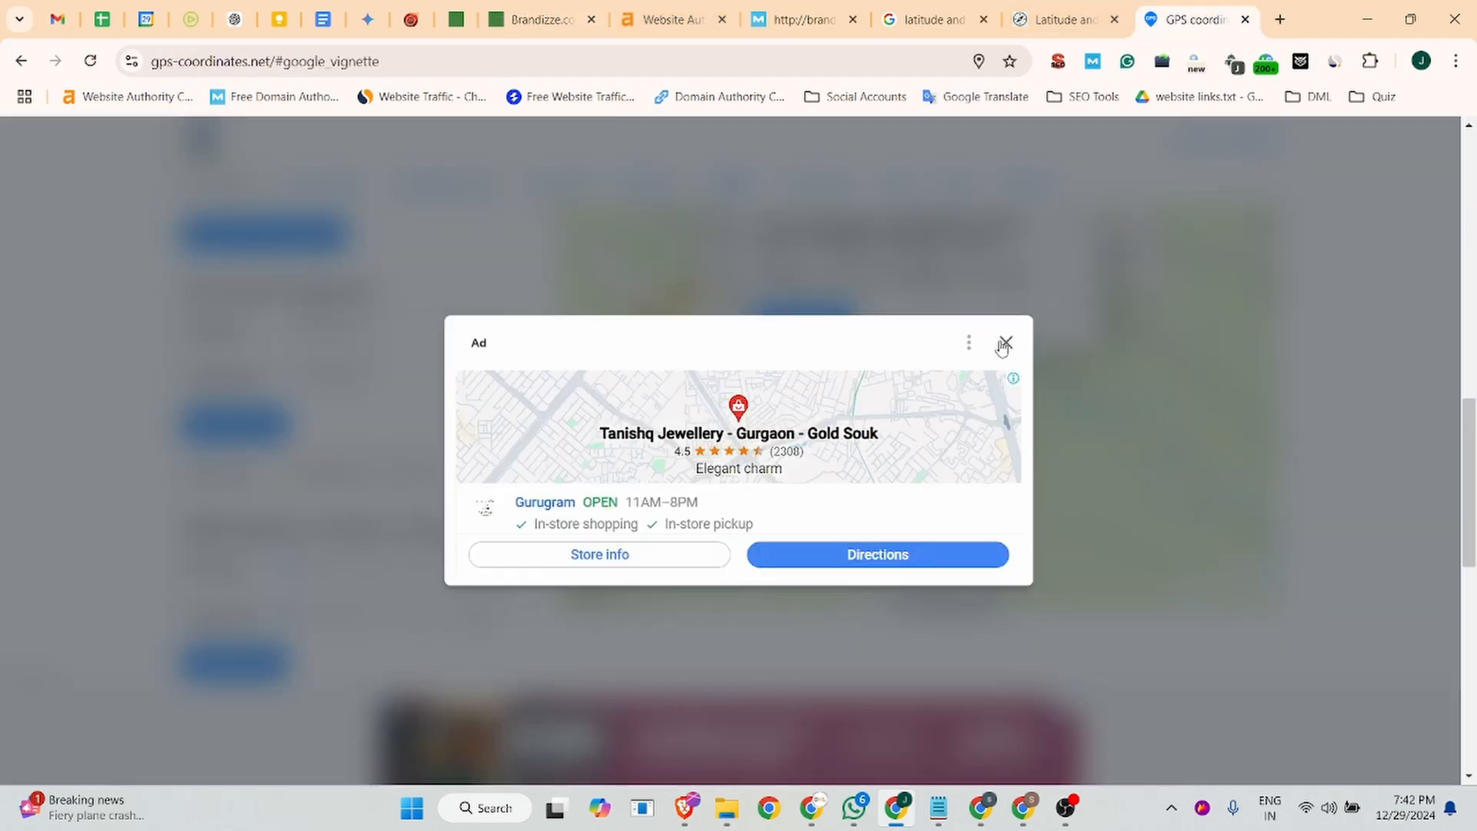
double_click(329, 375)
key(ctrl+c)
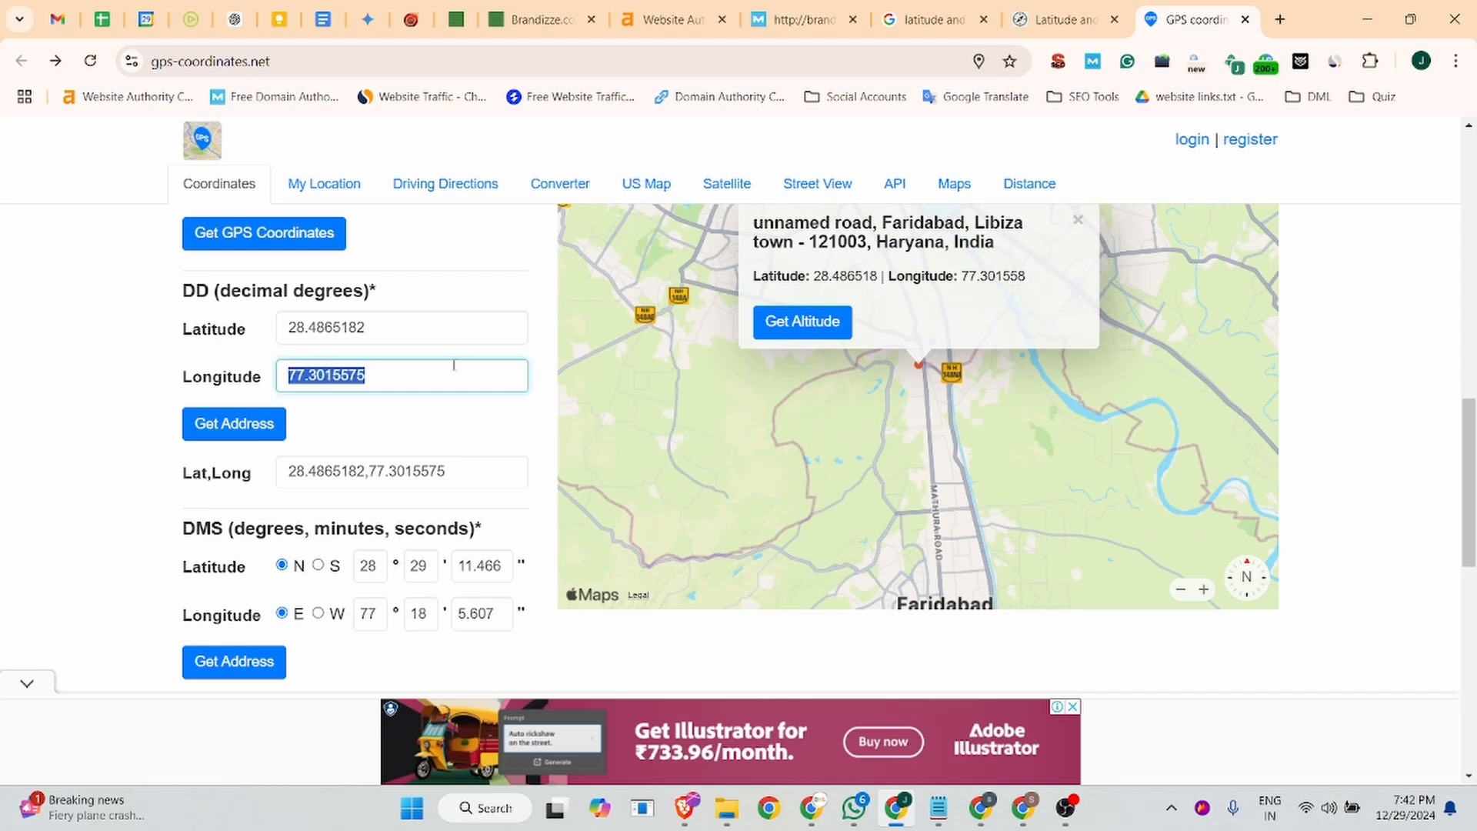
click(542, 20)
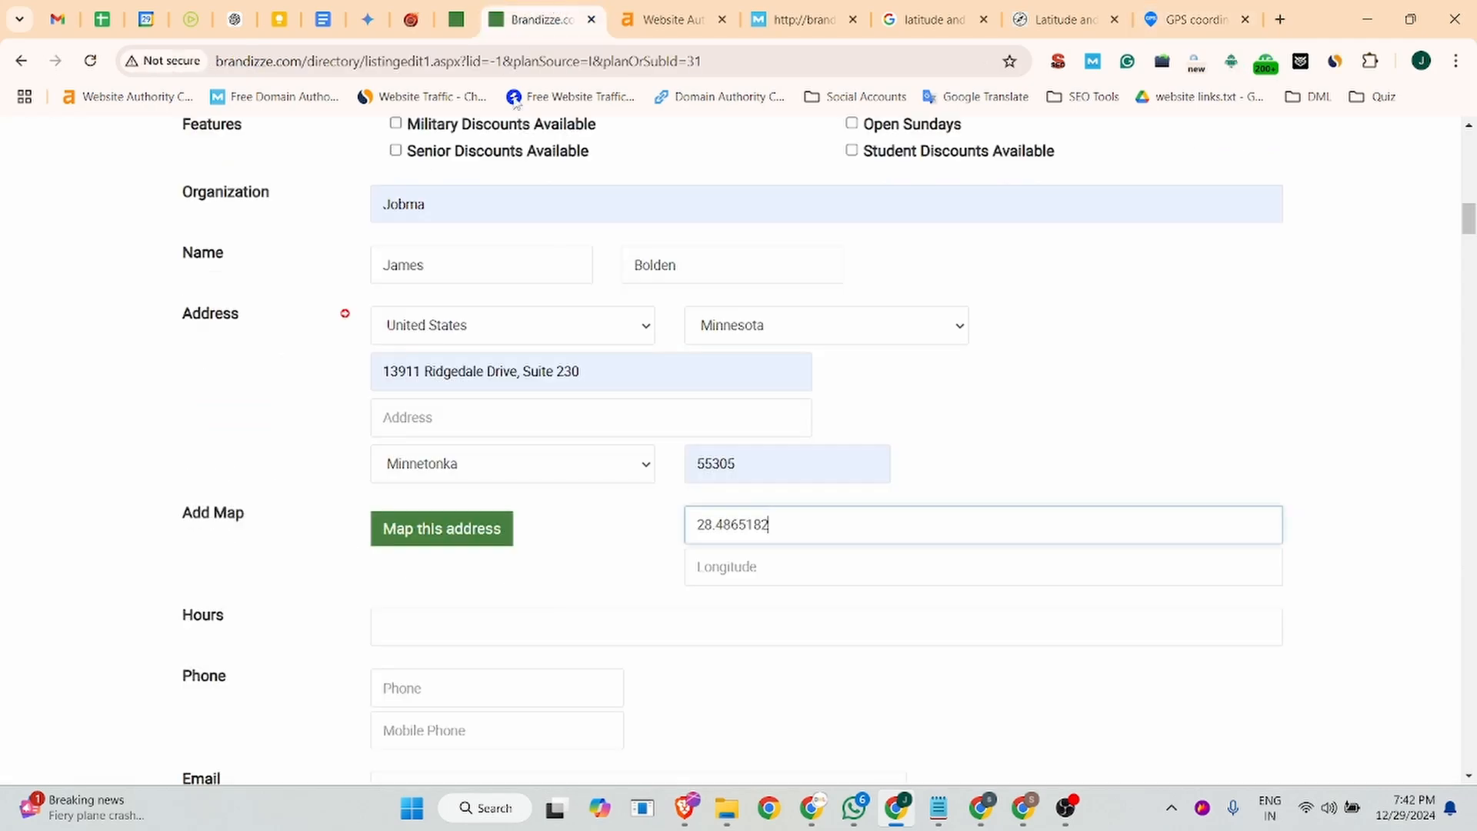
click(744, 563)
key(ctrl+v)
- Set the business hours to Mon - Fri 08:30 am to 05:30 pm and fill in the company's saved phone number
scroll(534, 471, down, 4)
click(388, 345)
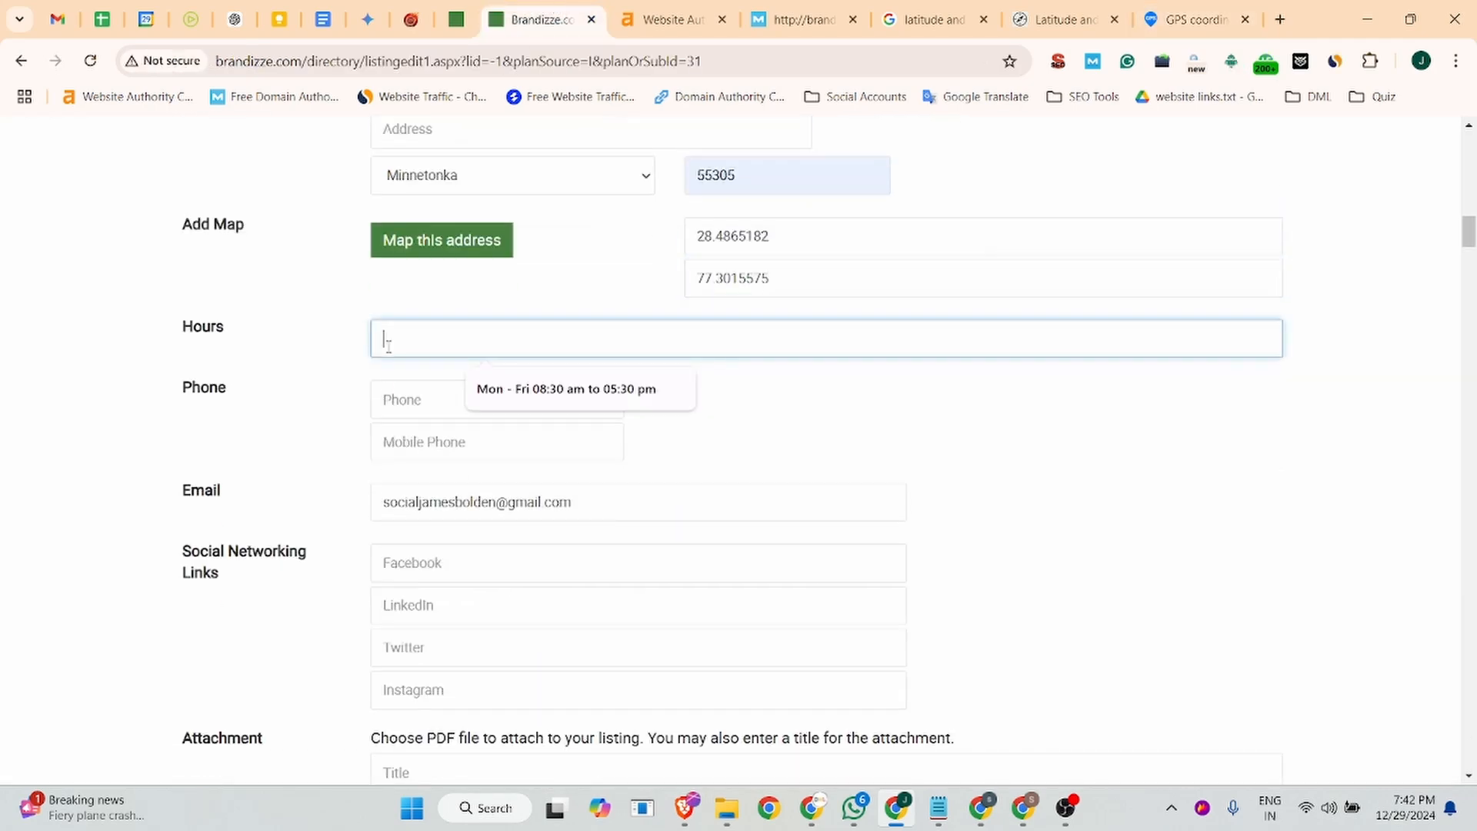
click(572, 388)
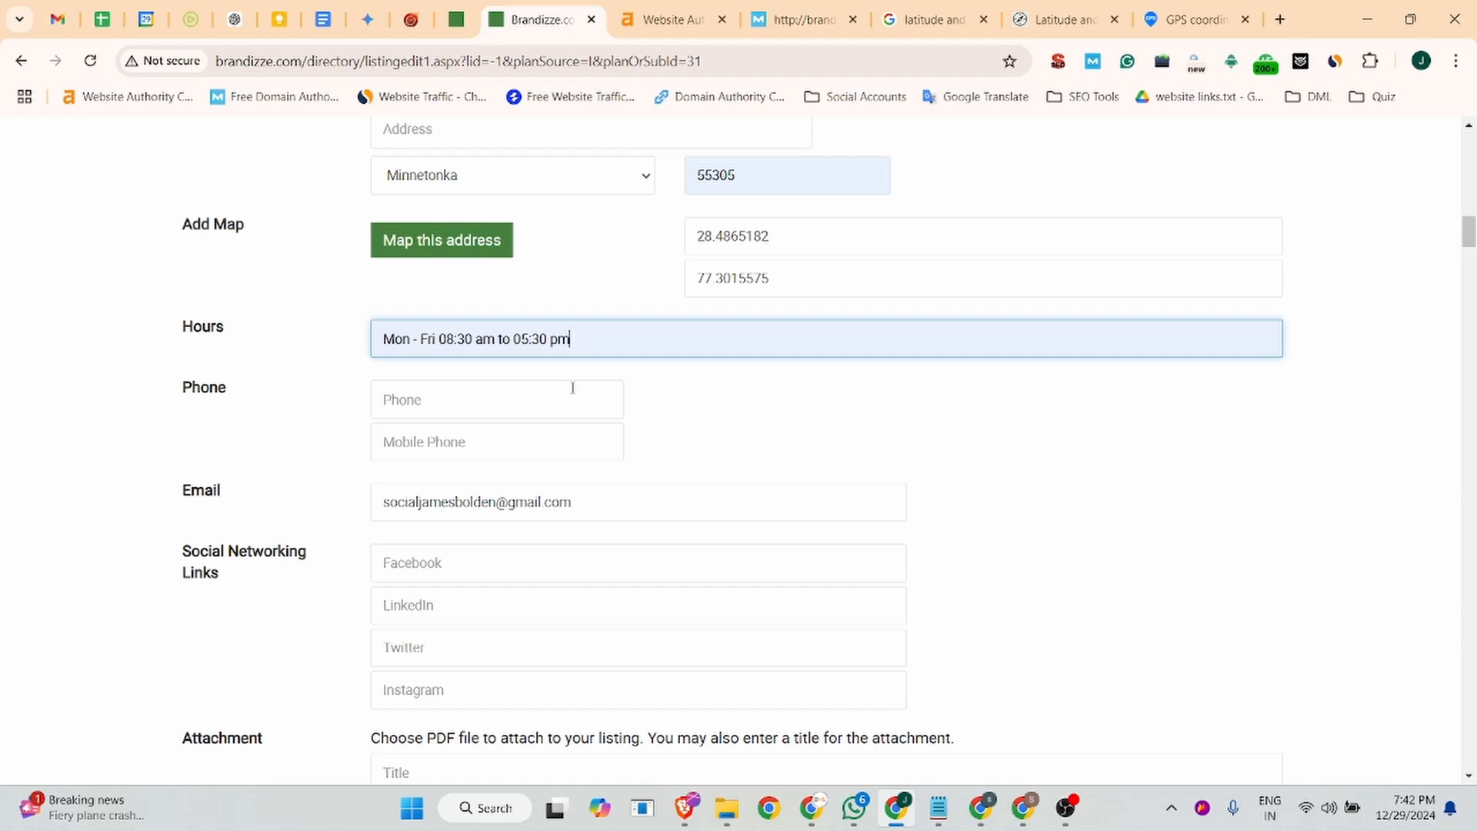
click(481, 387)
click(512, 452)
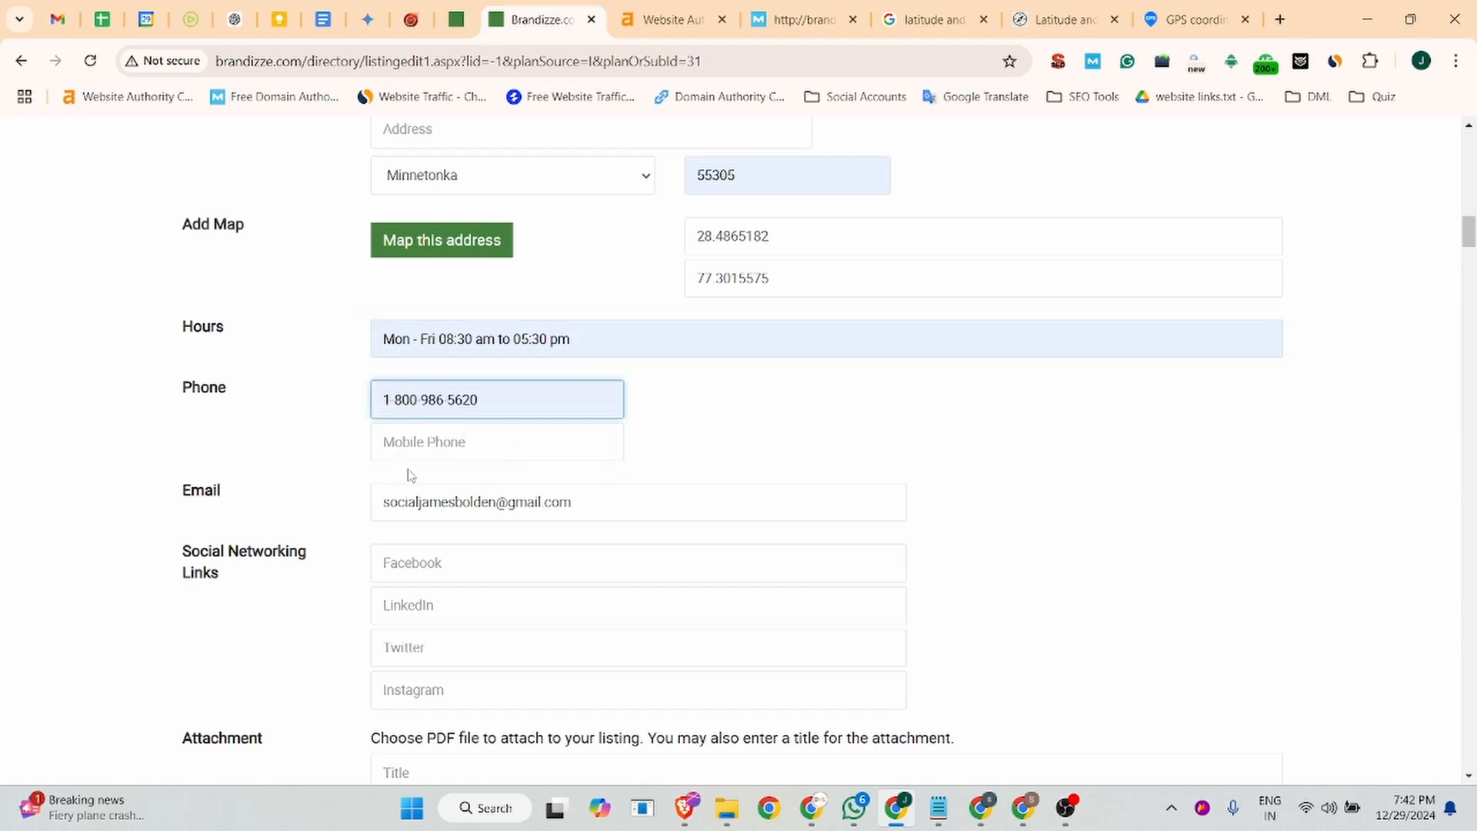
- Replace the listing's email with the company's sales email copied from the Business Listing document
triple_click(453, 507)
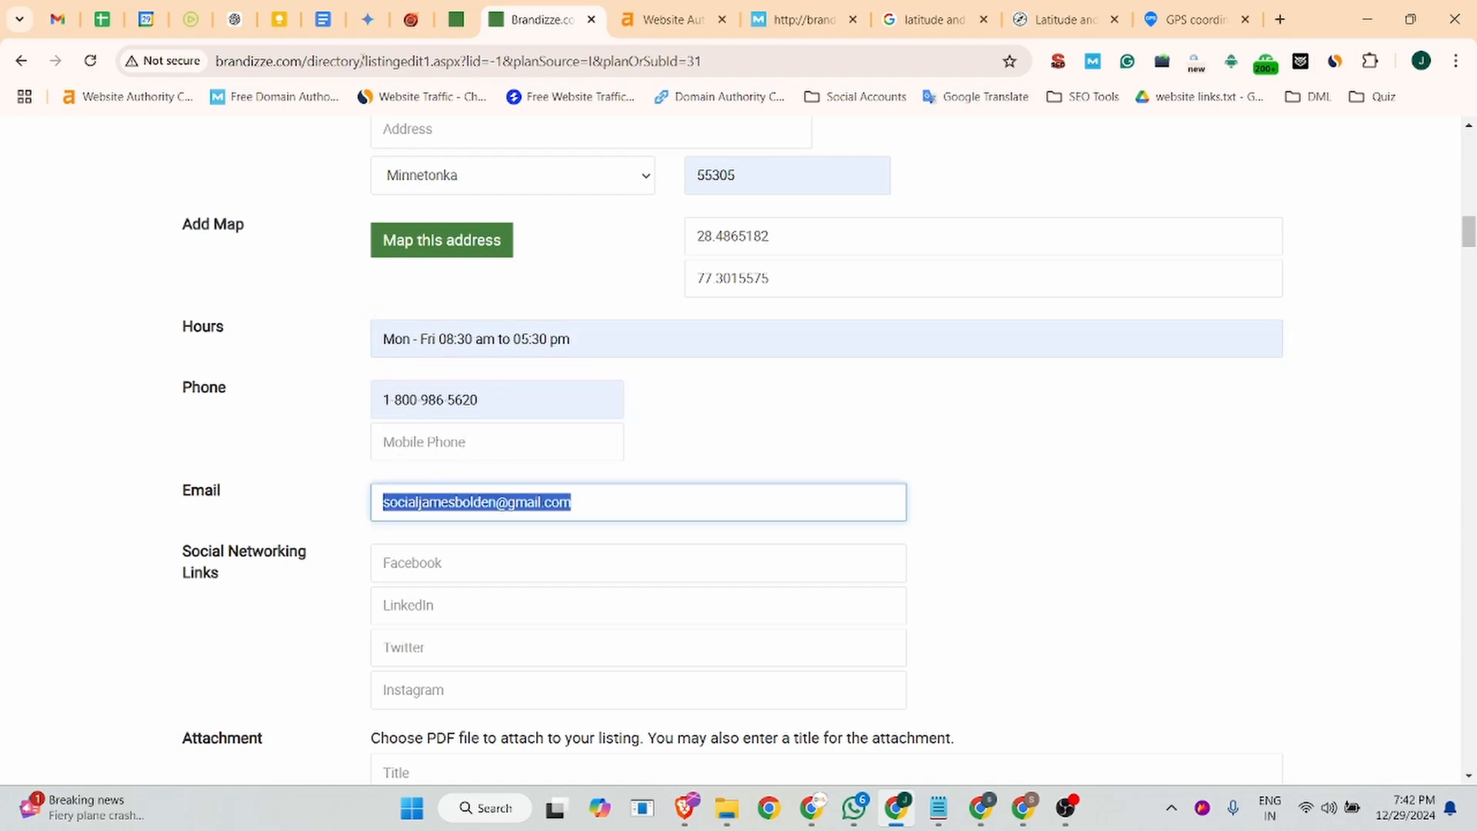
click(327, 19)
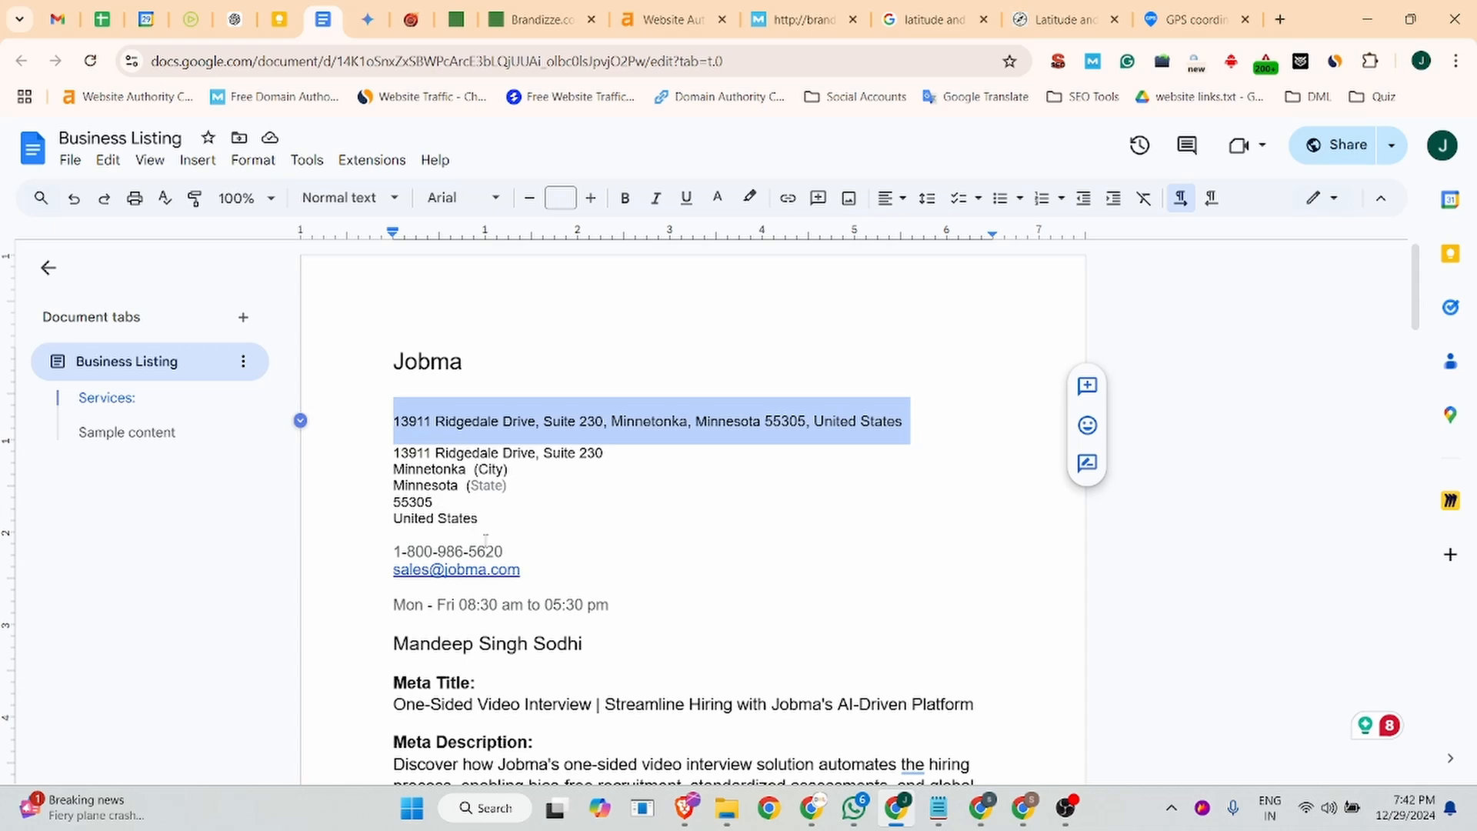
drag(521, 569, 393, 569)
key(ctrl+c)
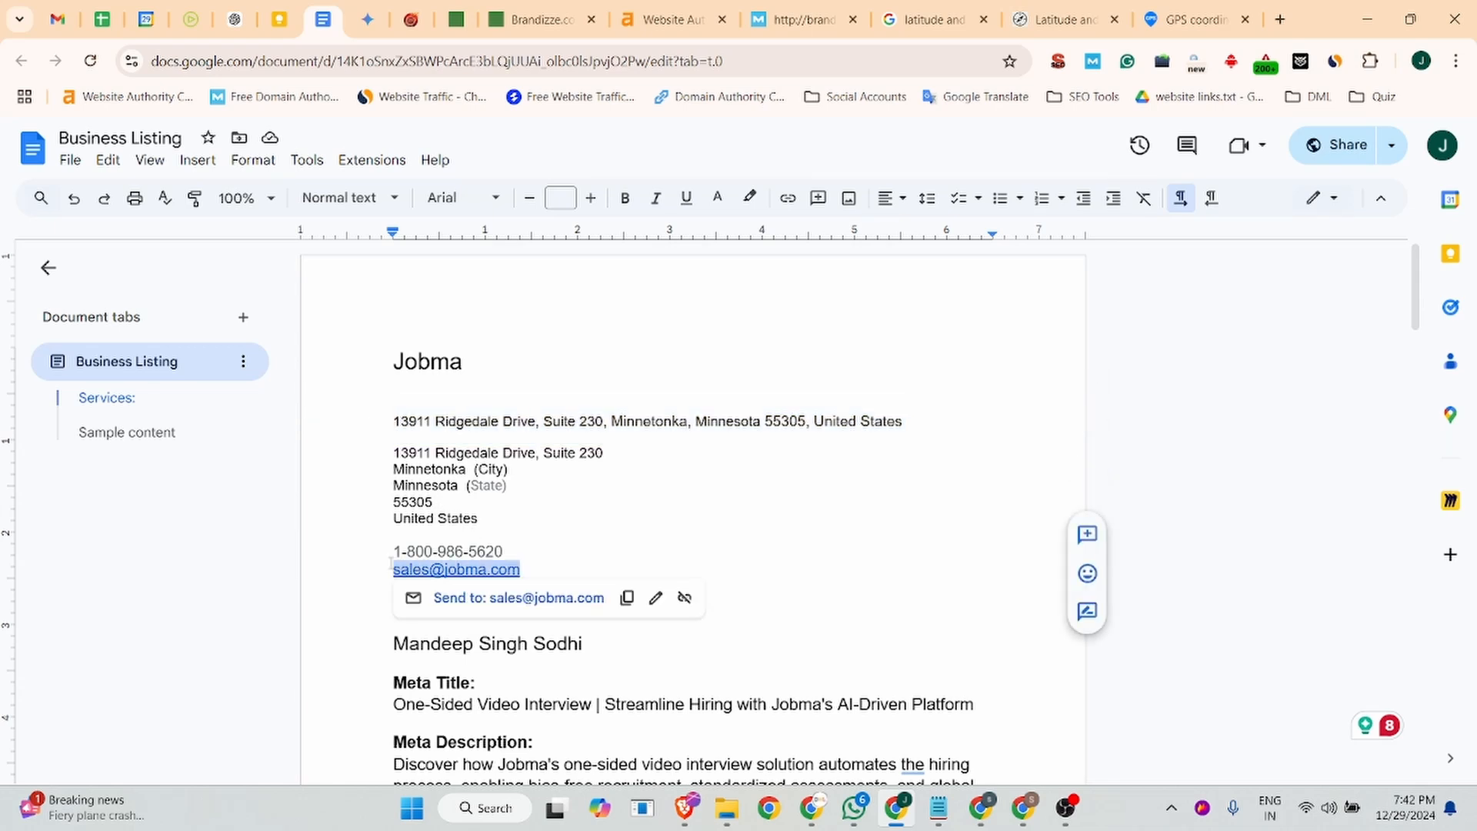
click(532, 11)
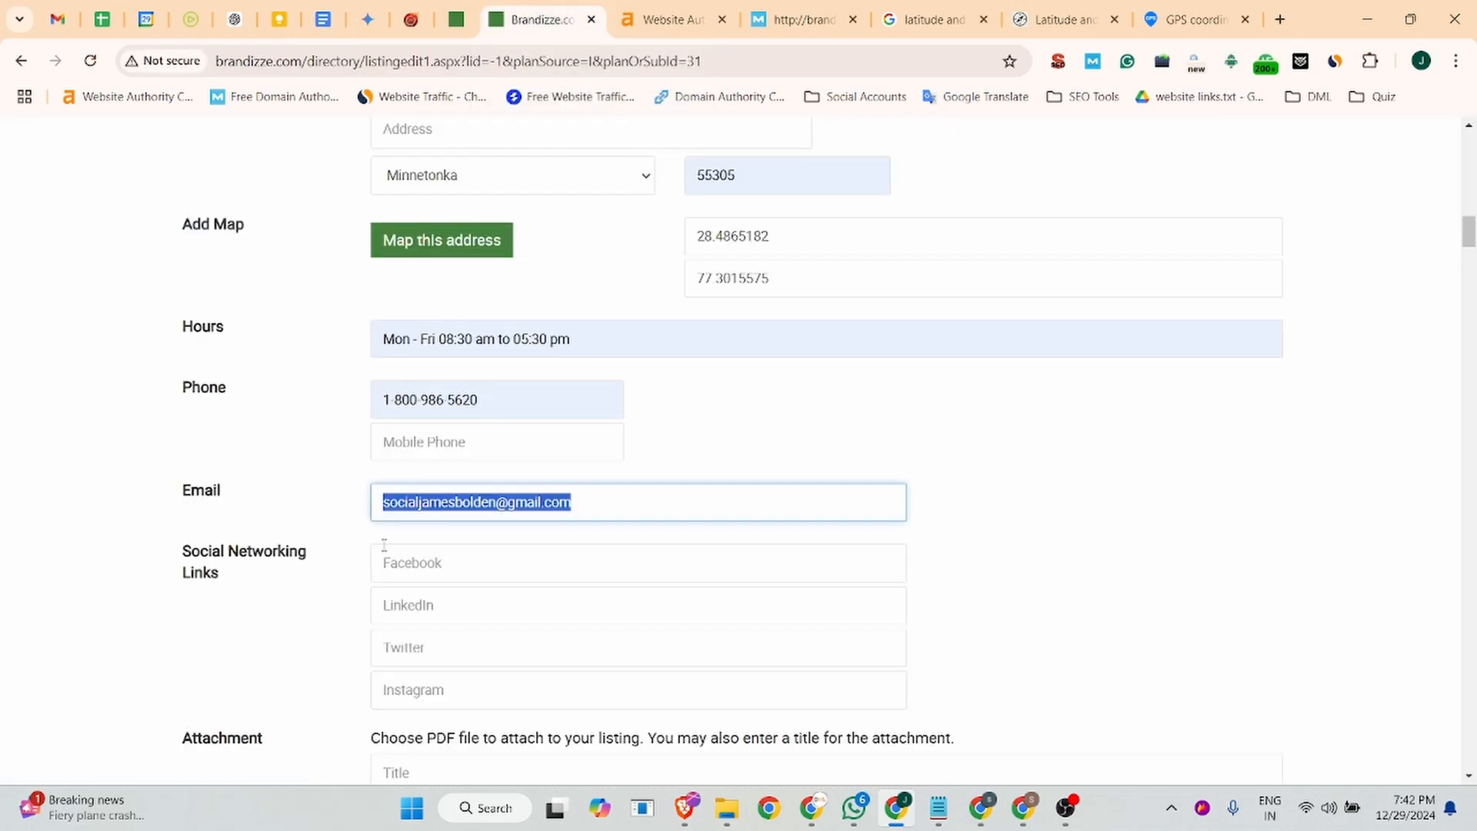
key(ctrl+v)
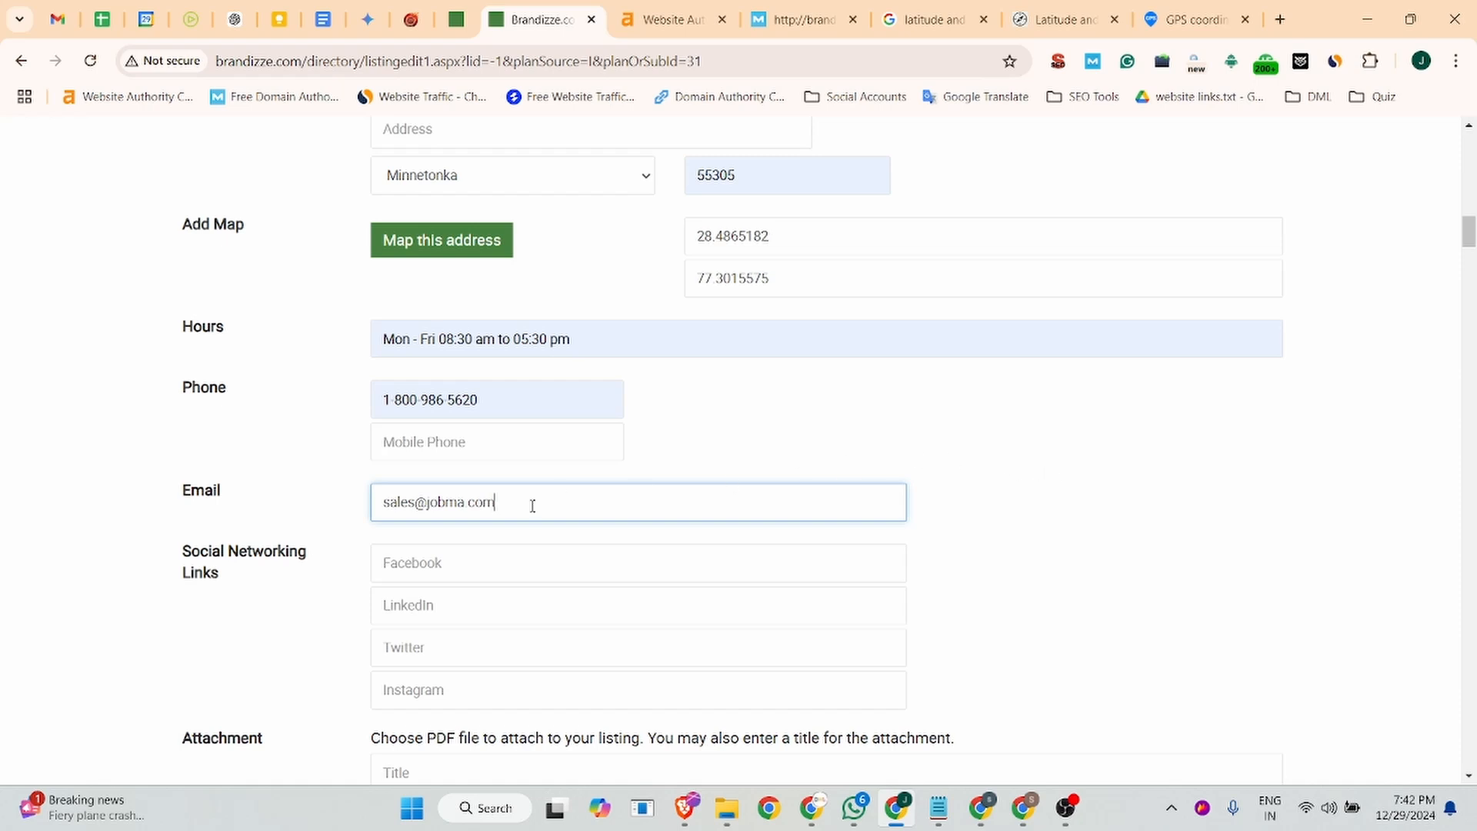
- Fill the social links with facebook.com/JobmaInterview, linkedin.com/company/jobma/, x.com/jobmainterview and instagram.com/jobmainterview from the saved entries
click(390, 564)
click(603, 614)
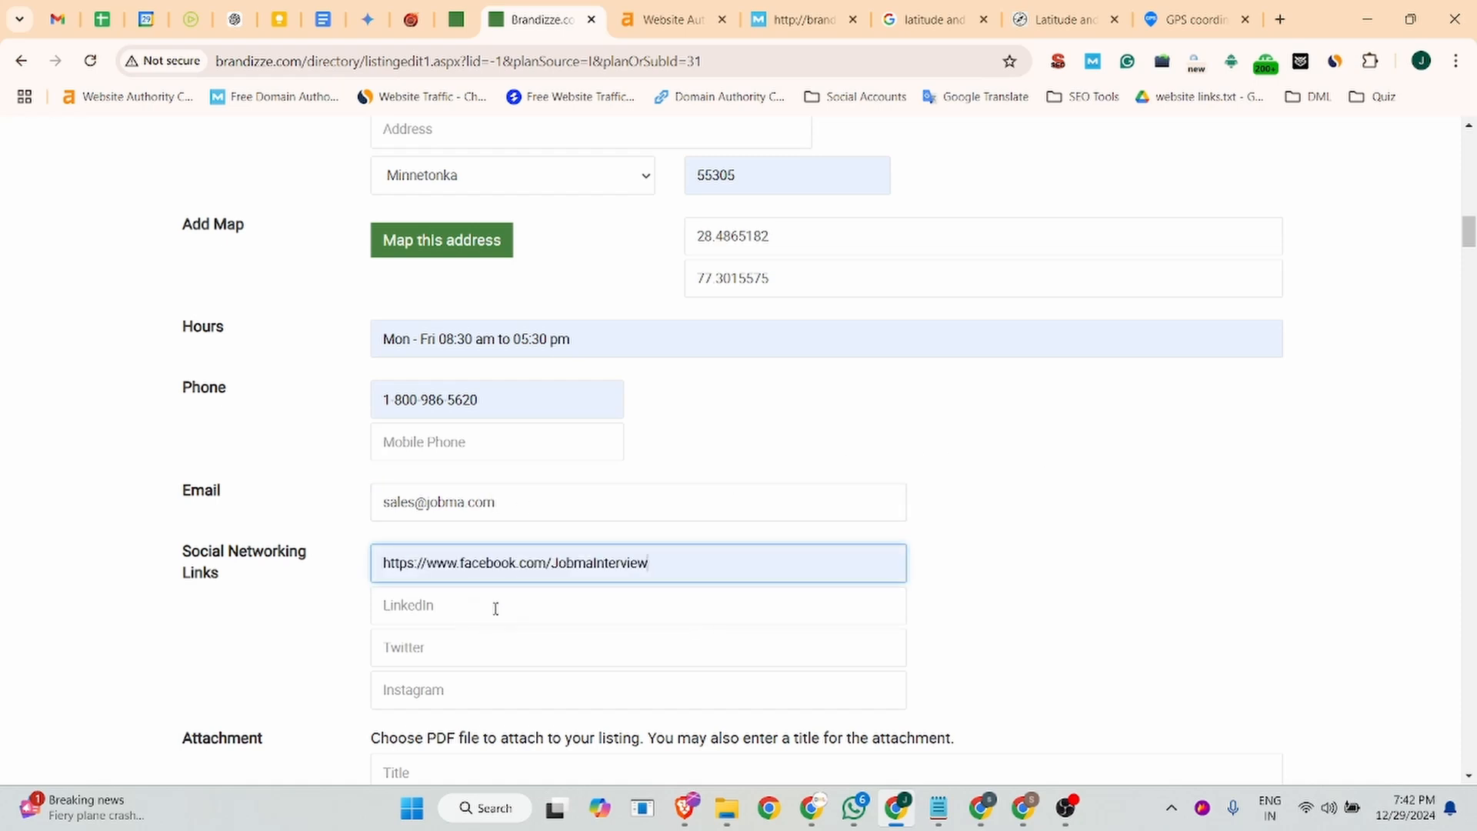
click(495, 609)
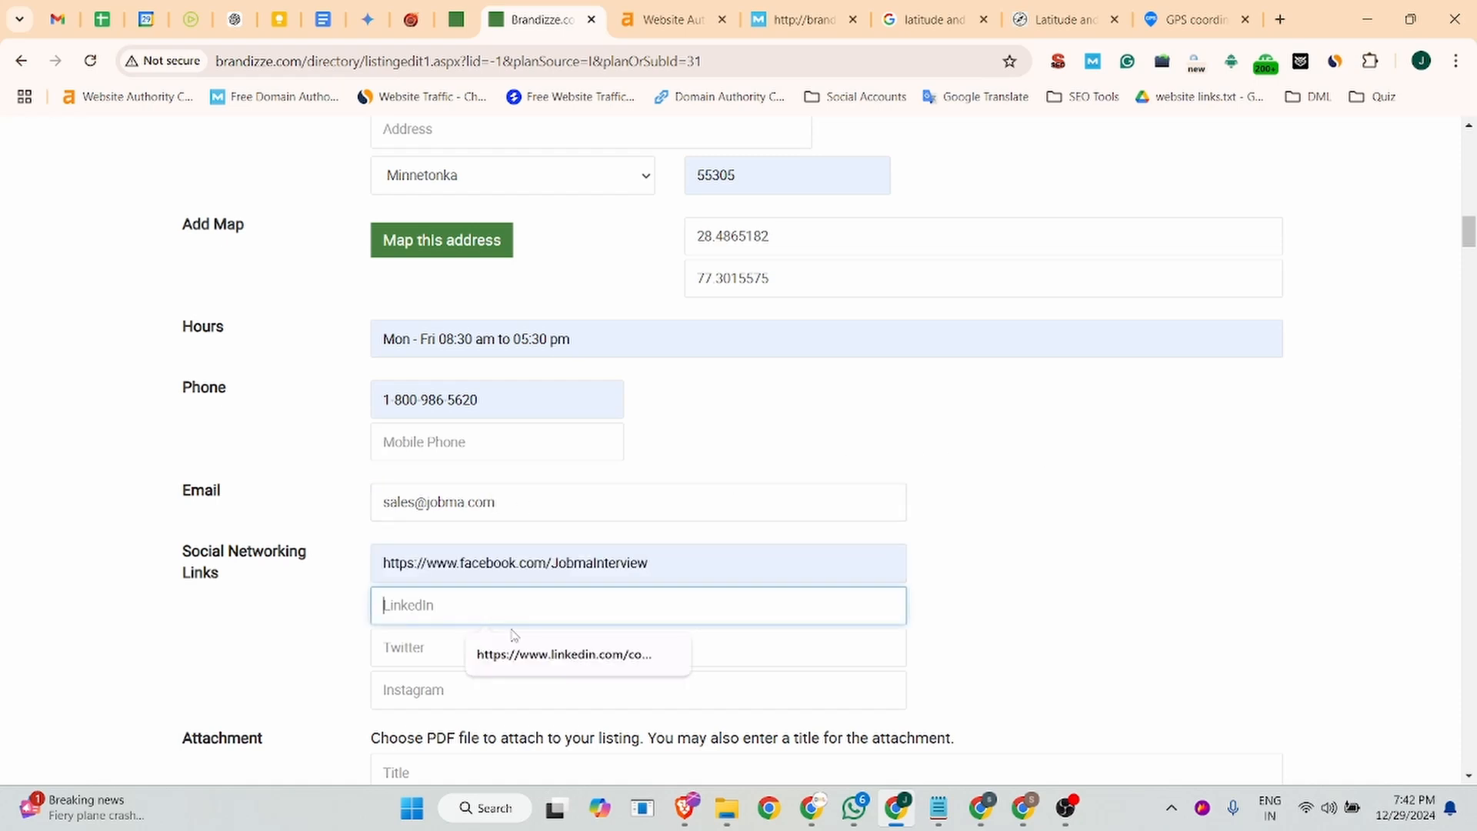
click(546, 663)
click(460, 650)
click(550, 698)
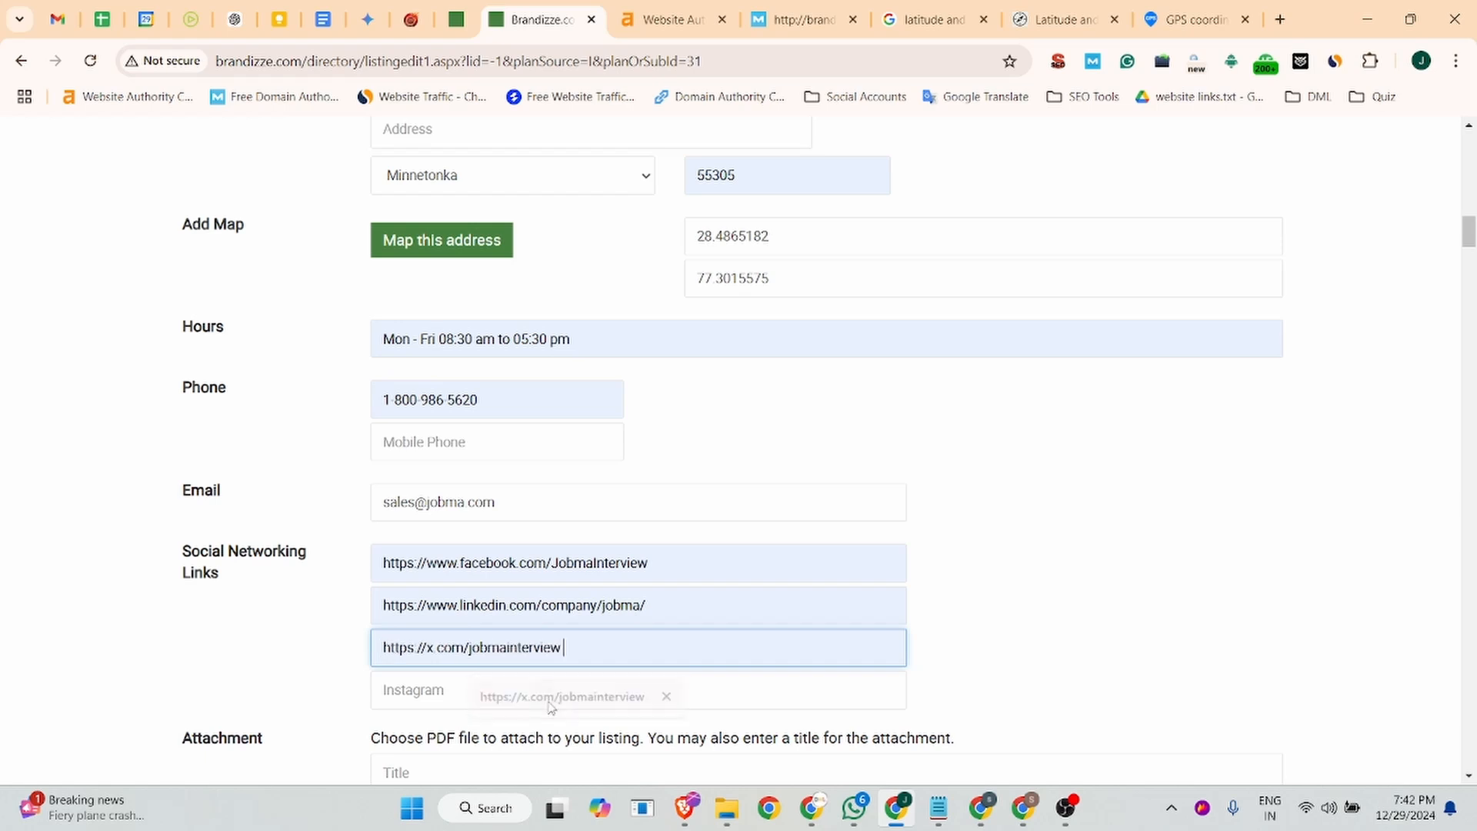
click(484, 693)
click(588, 739)
- Attach the JPG file Integrate-Video-Interview-Software-with-Your-HR-Tech-Stack from the Downloads folder to the listing
scroll(562, 531, down, 4)
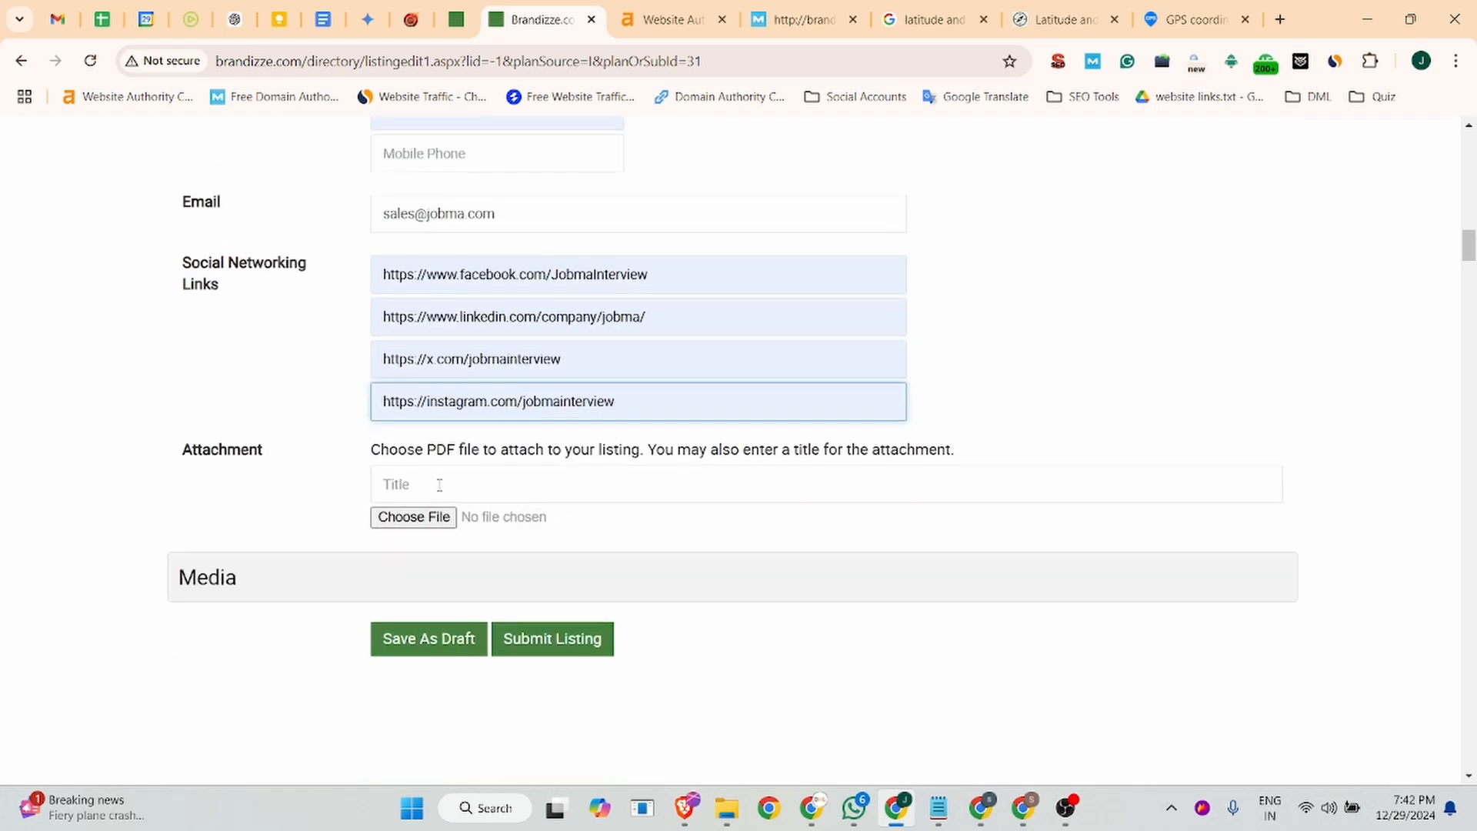
click(400, 519)
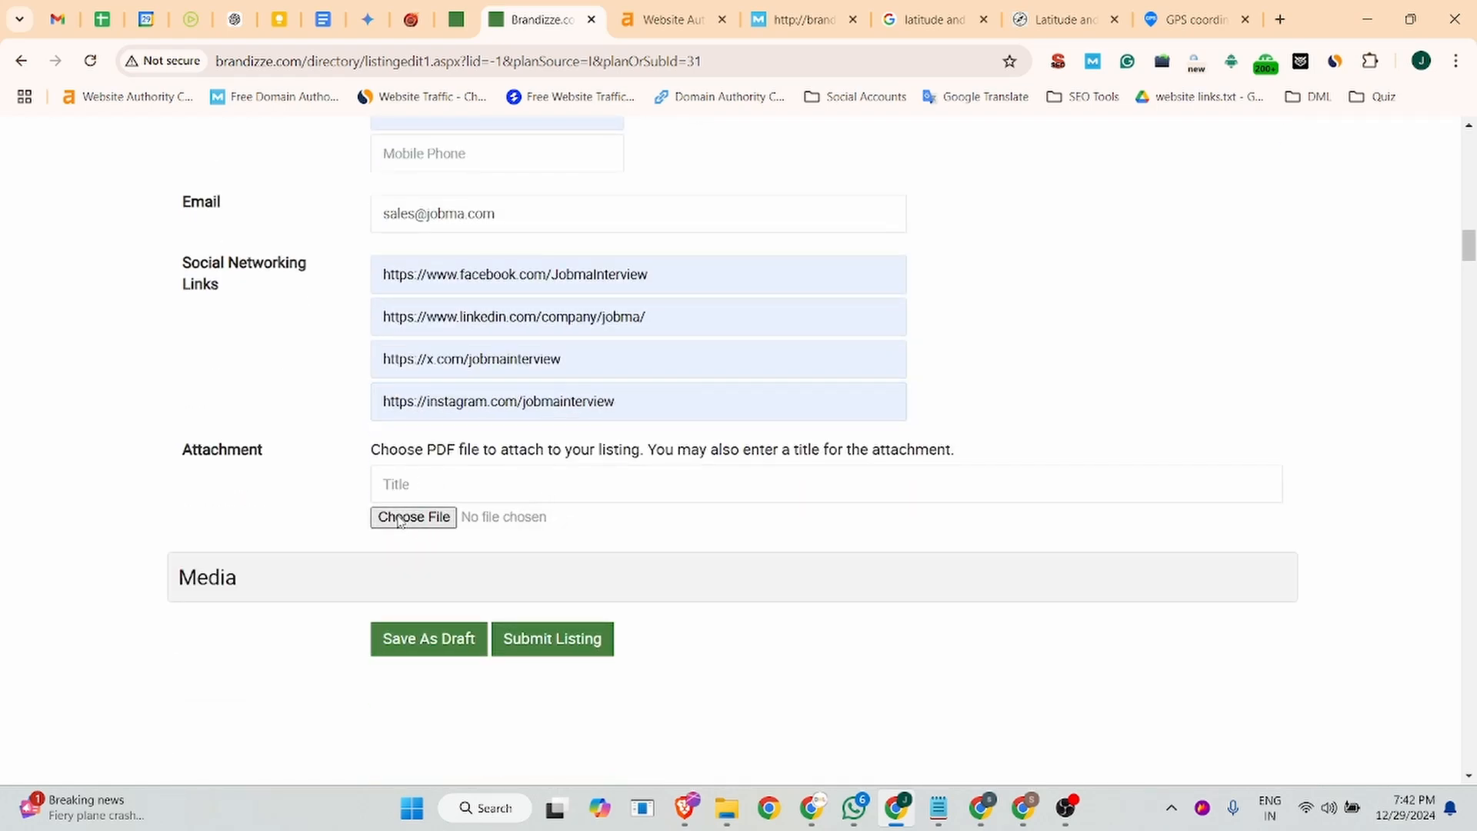
scroll(425, 223, down, 8)
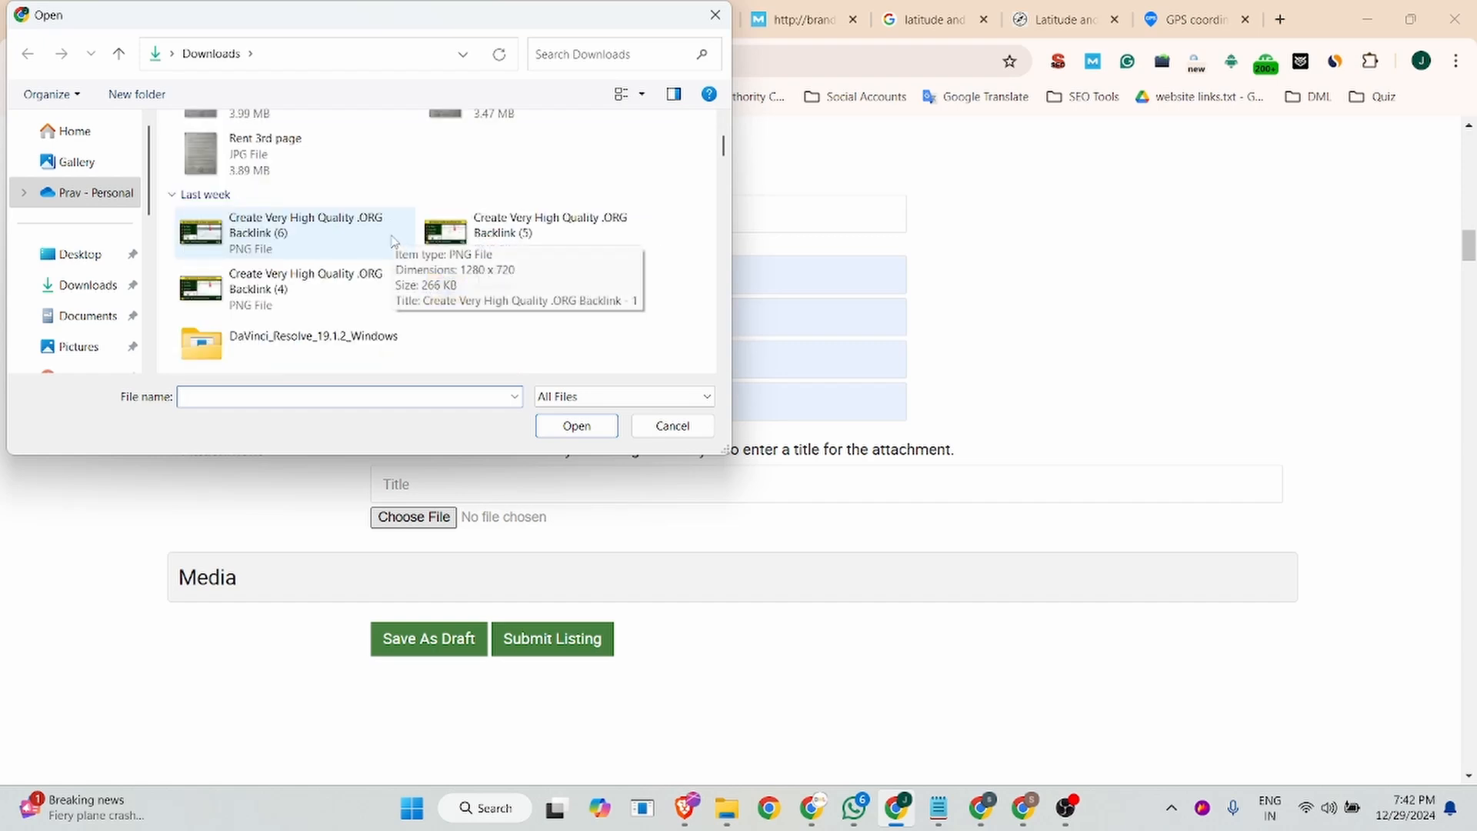
scroll(482, 271, down, 3)
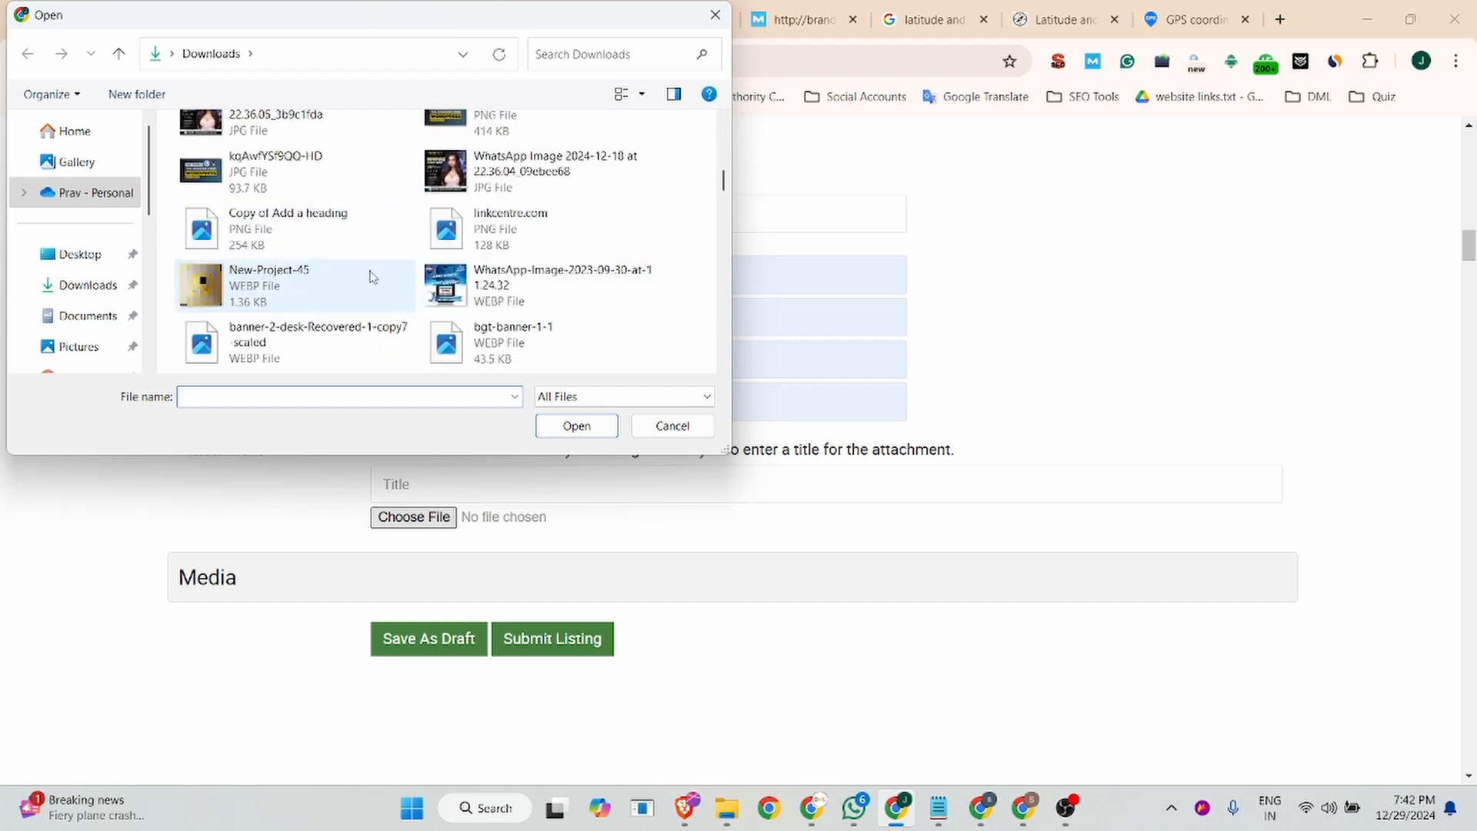
scroll(413, 270, down, 3)
scroll(412, 269, down, 9)
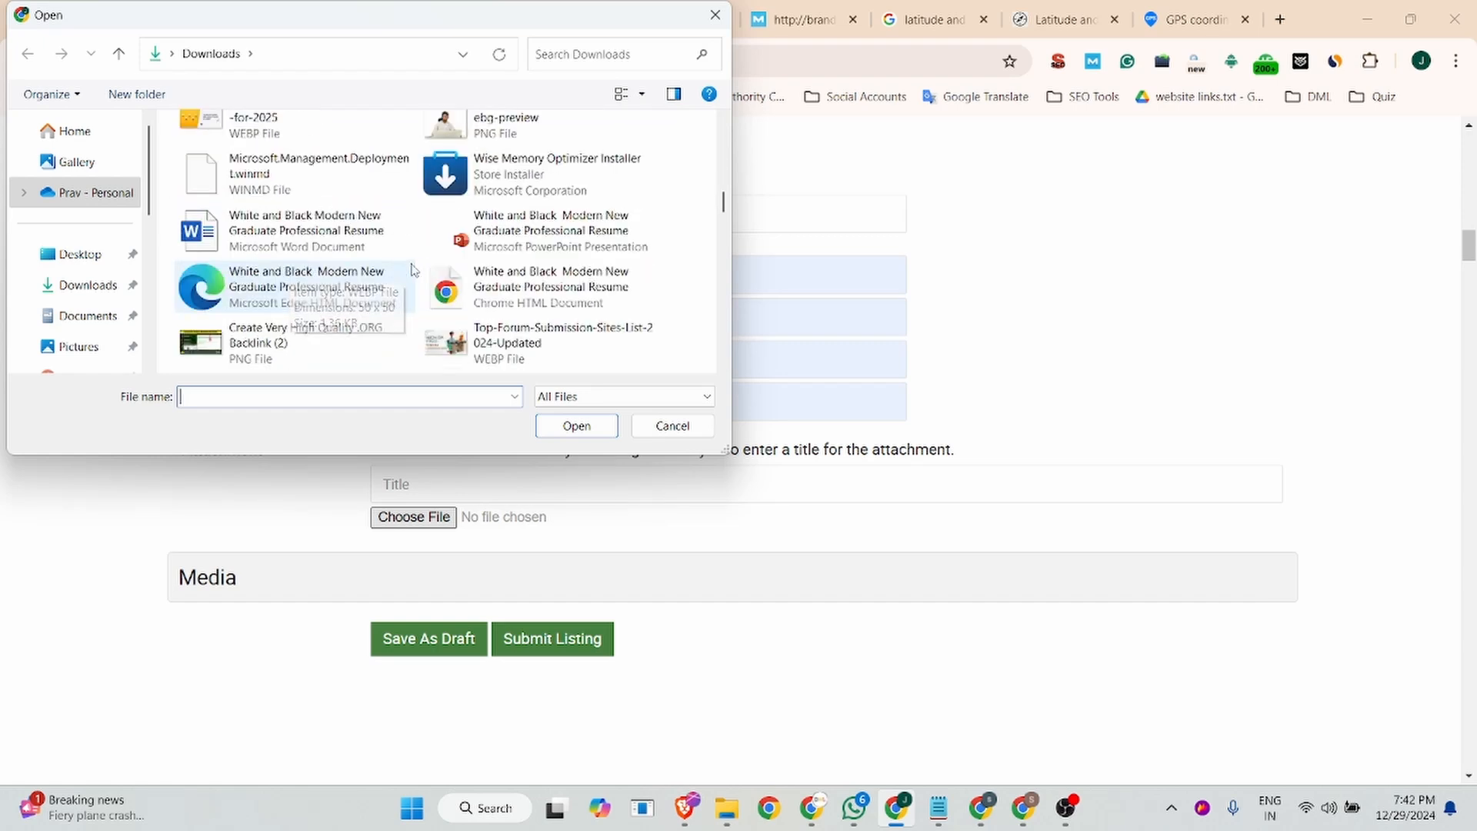
scroll(412, 269, down, 3)
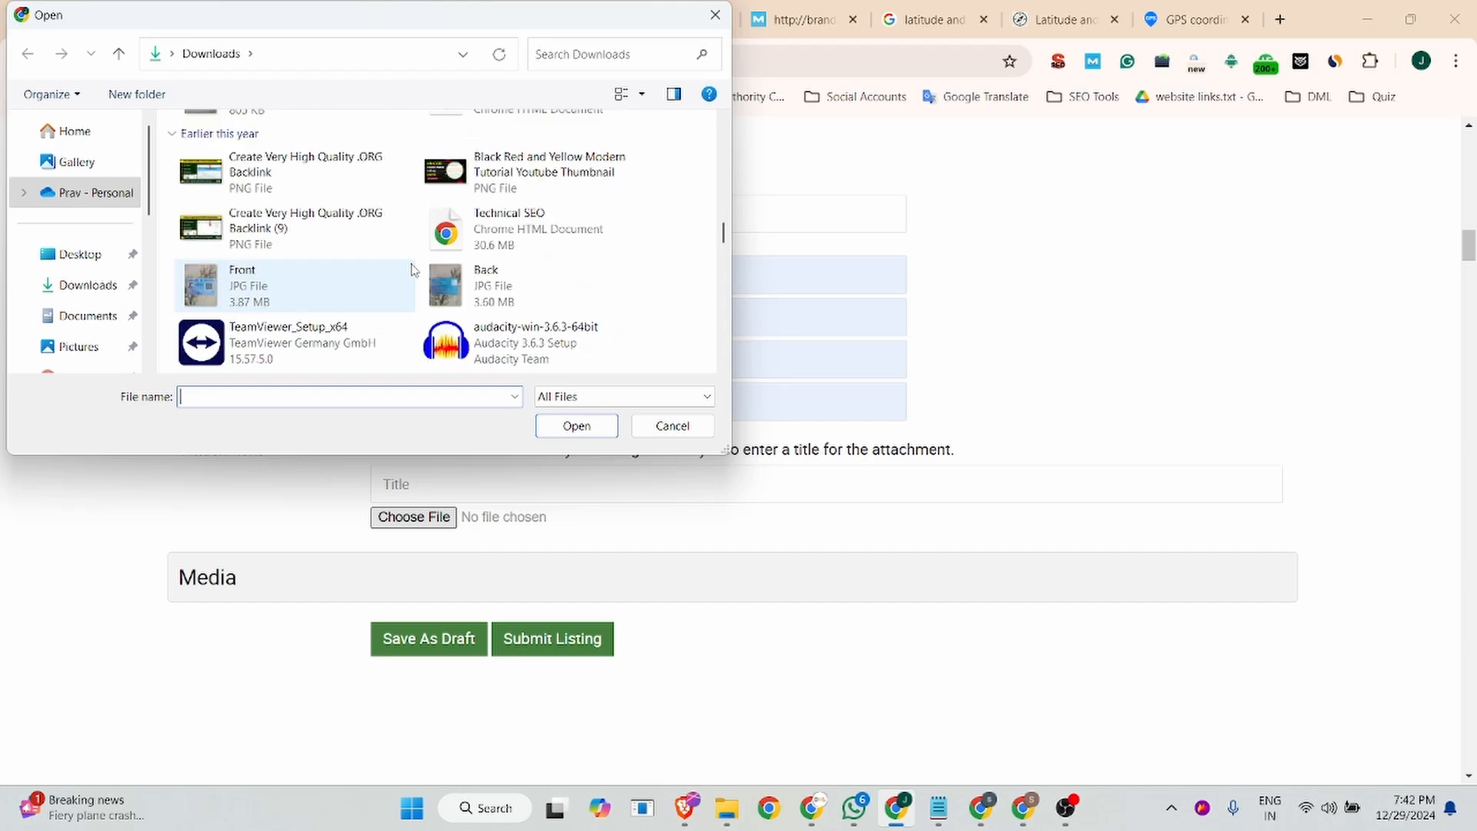
scroll(412, 270, down, 3)
scroll(412, 269, down, 12)
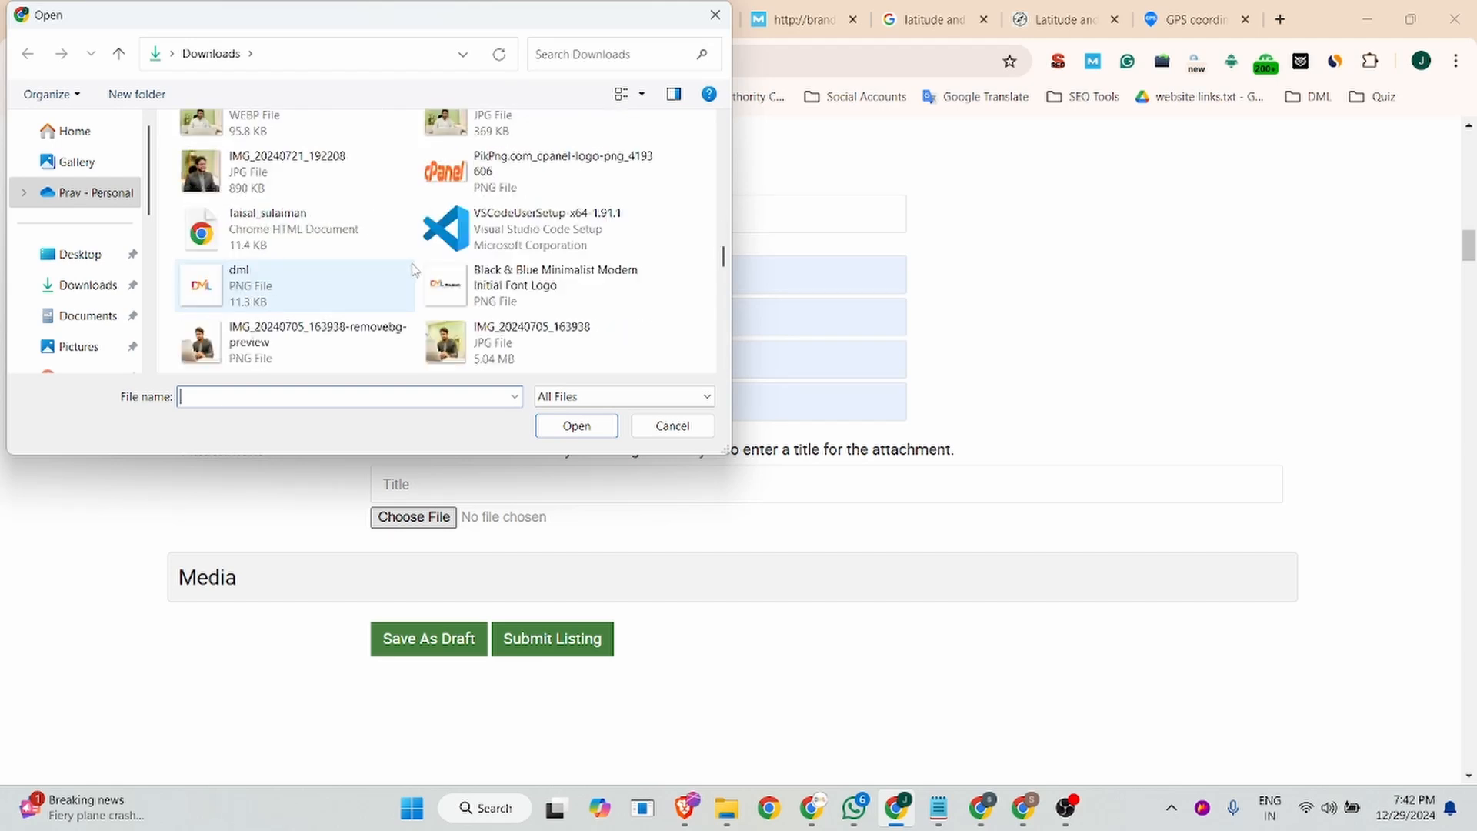
scroll(415, 277, down, 6)
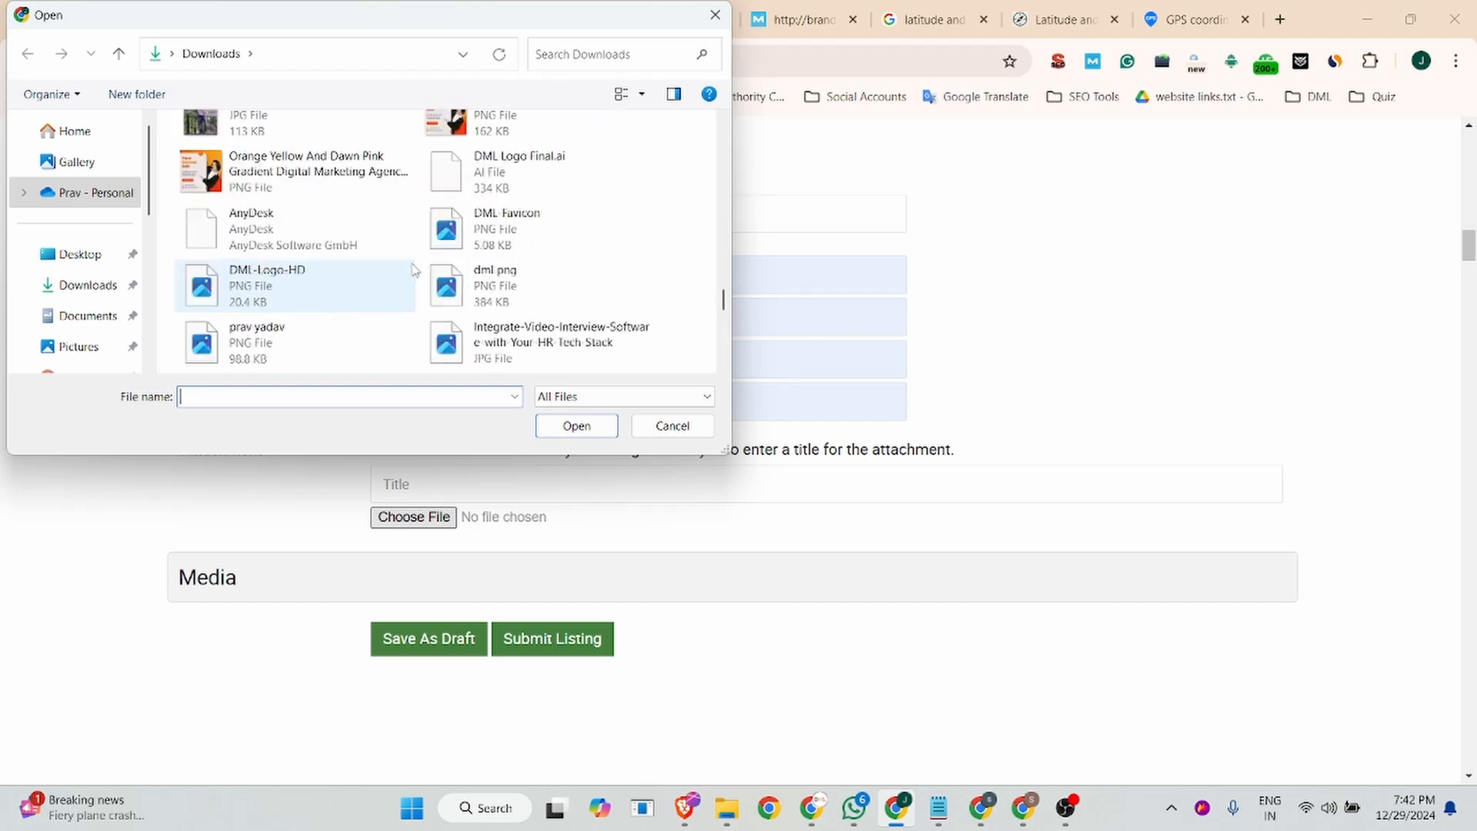
click(514, 355)
click(576, 426)
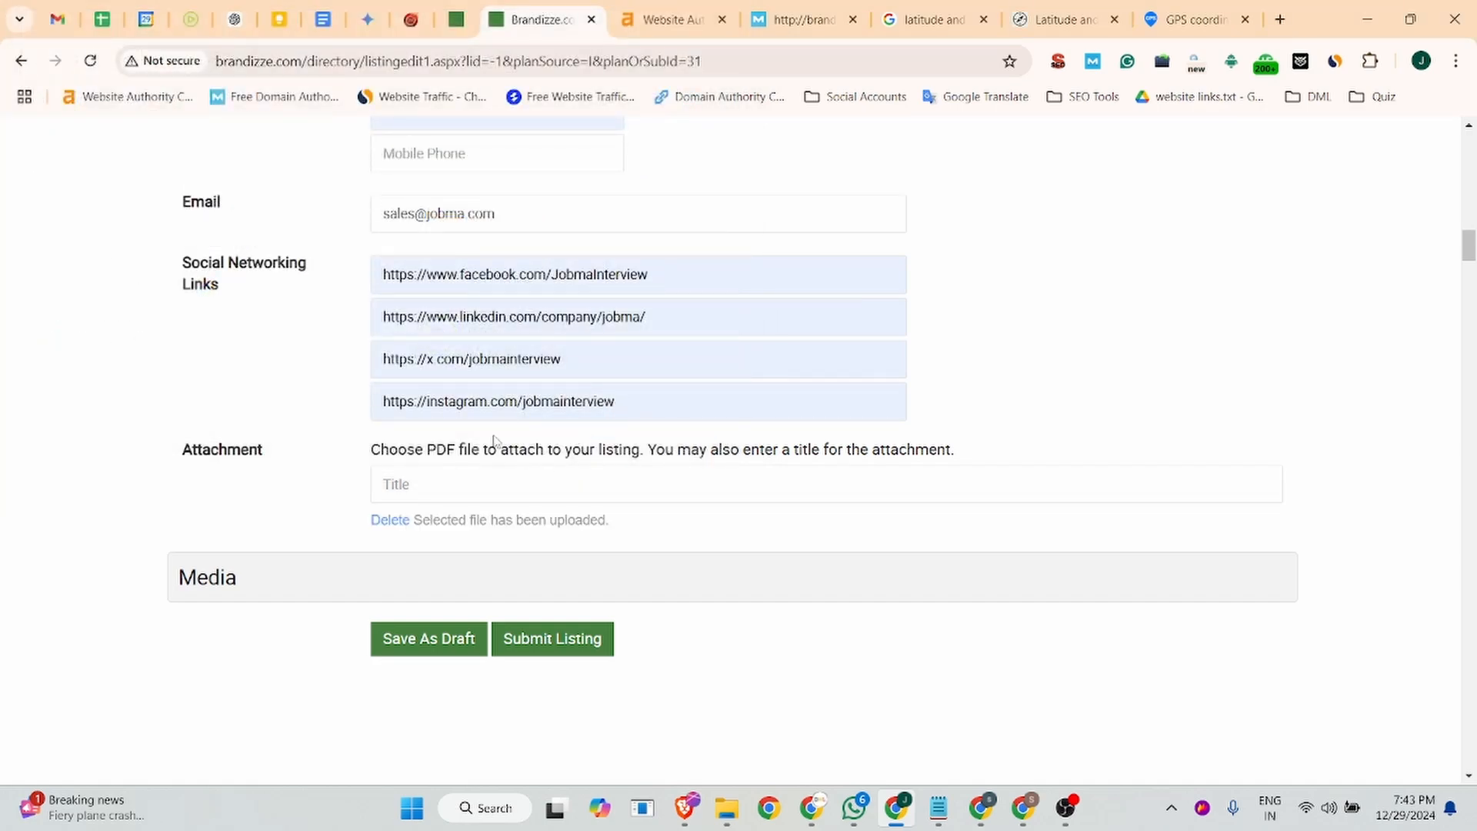
- Submit the completed Jobma listing and dismiss the browser's offer to save the address
scroll(466, 382, up, 5)
scroll(472, 387, down, 13)
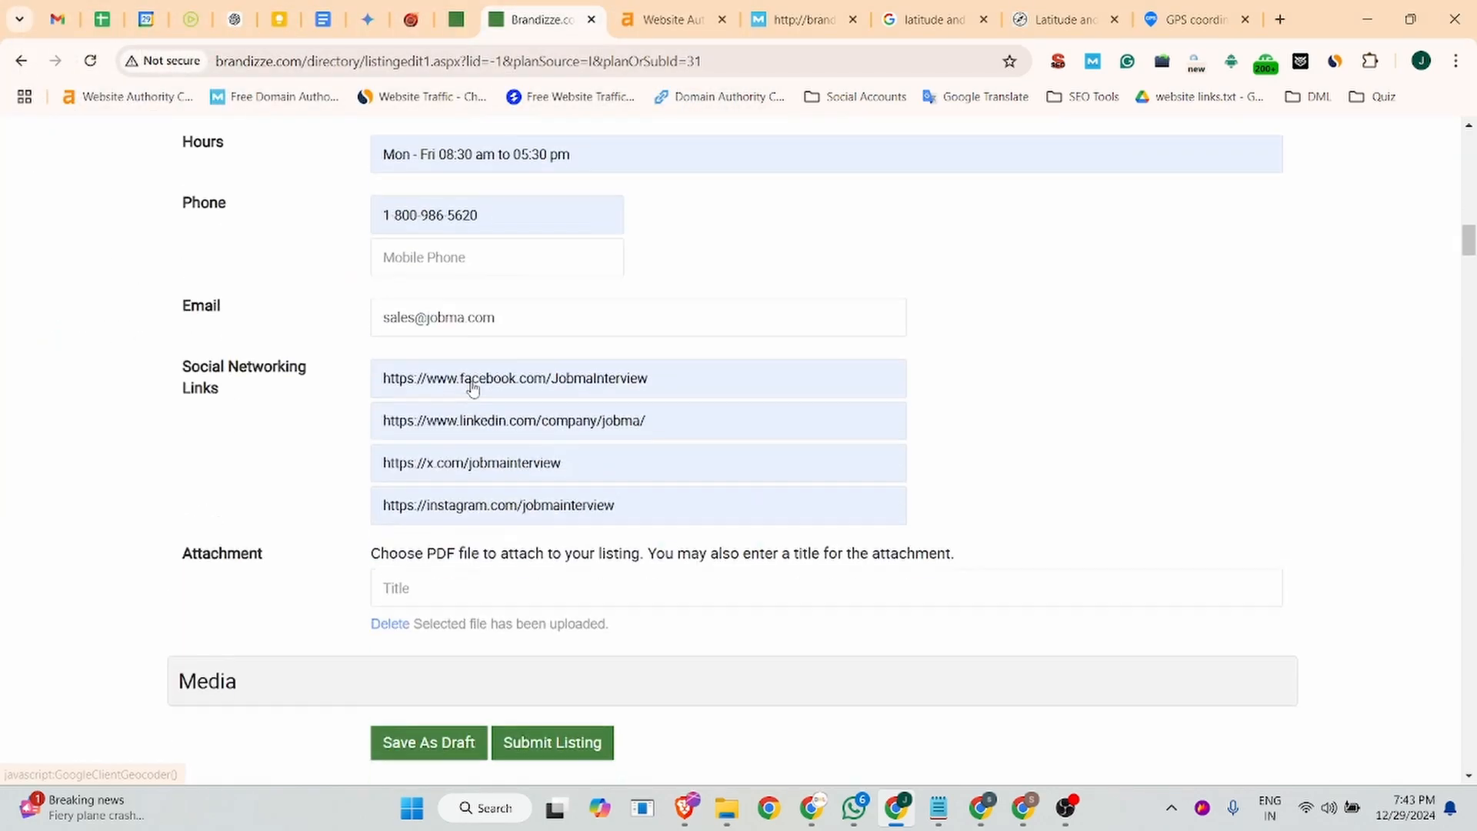
click(547, 162)
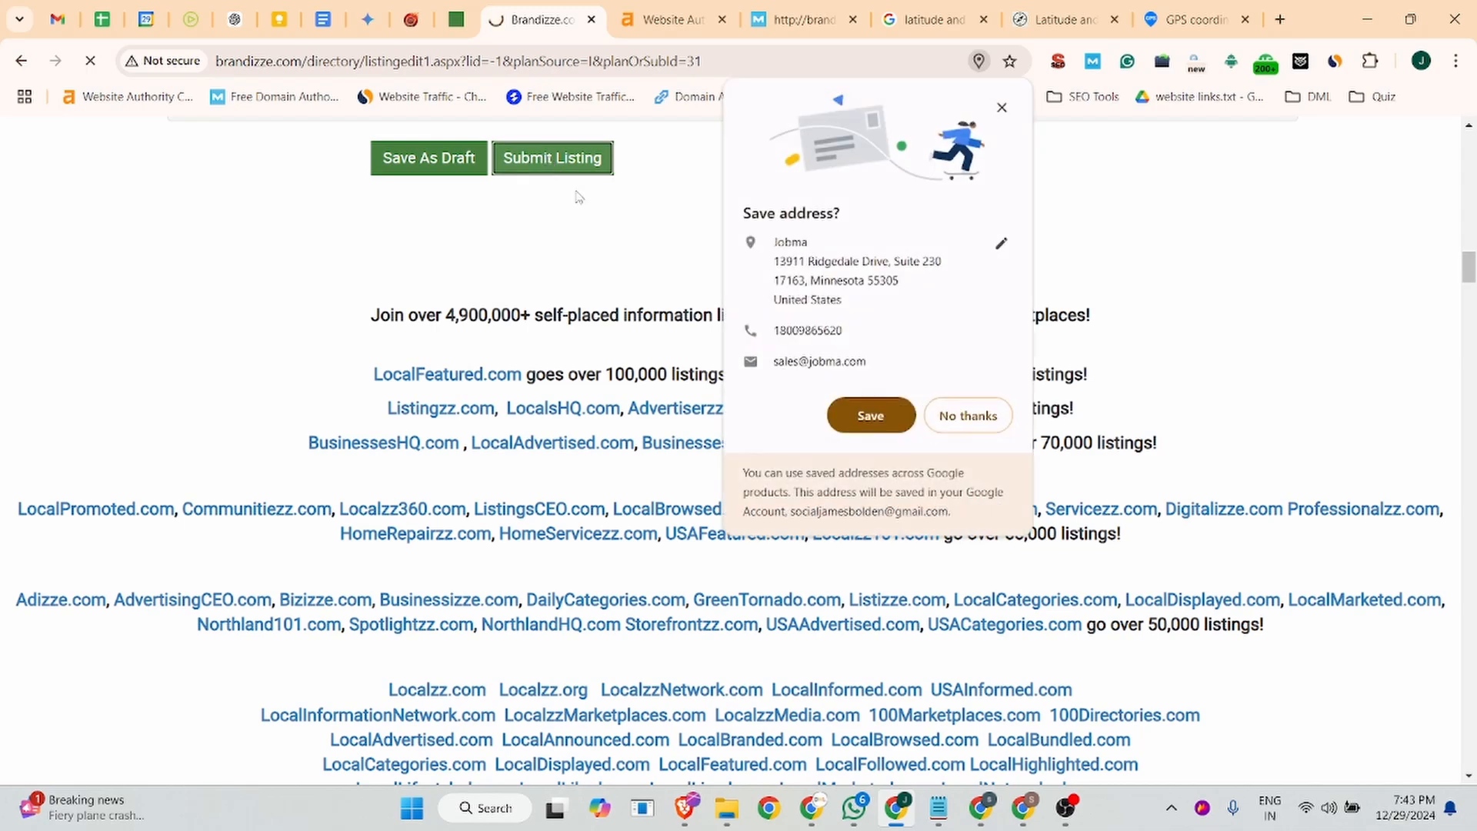
click(1001, 108)
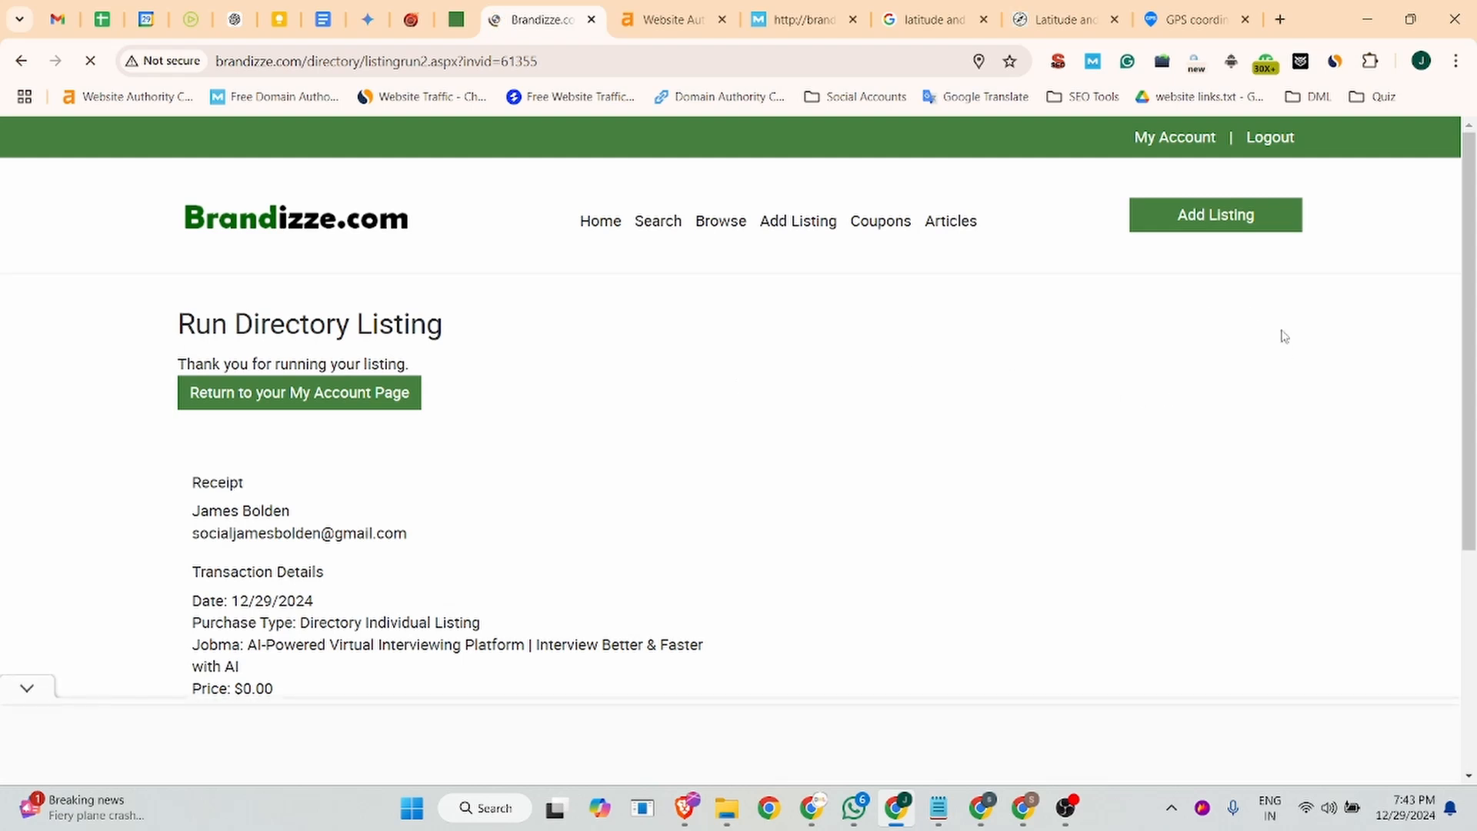
- Return to the account page, open the Jobma listing from the account's directory listings, and select its page URL
click(259, 399)
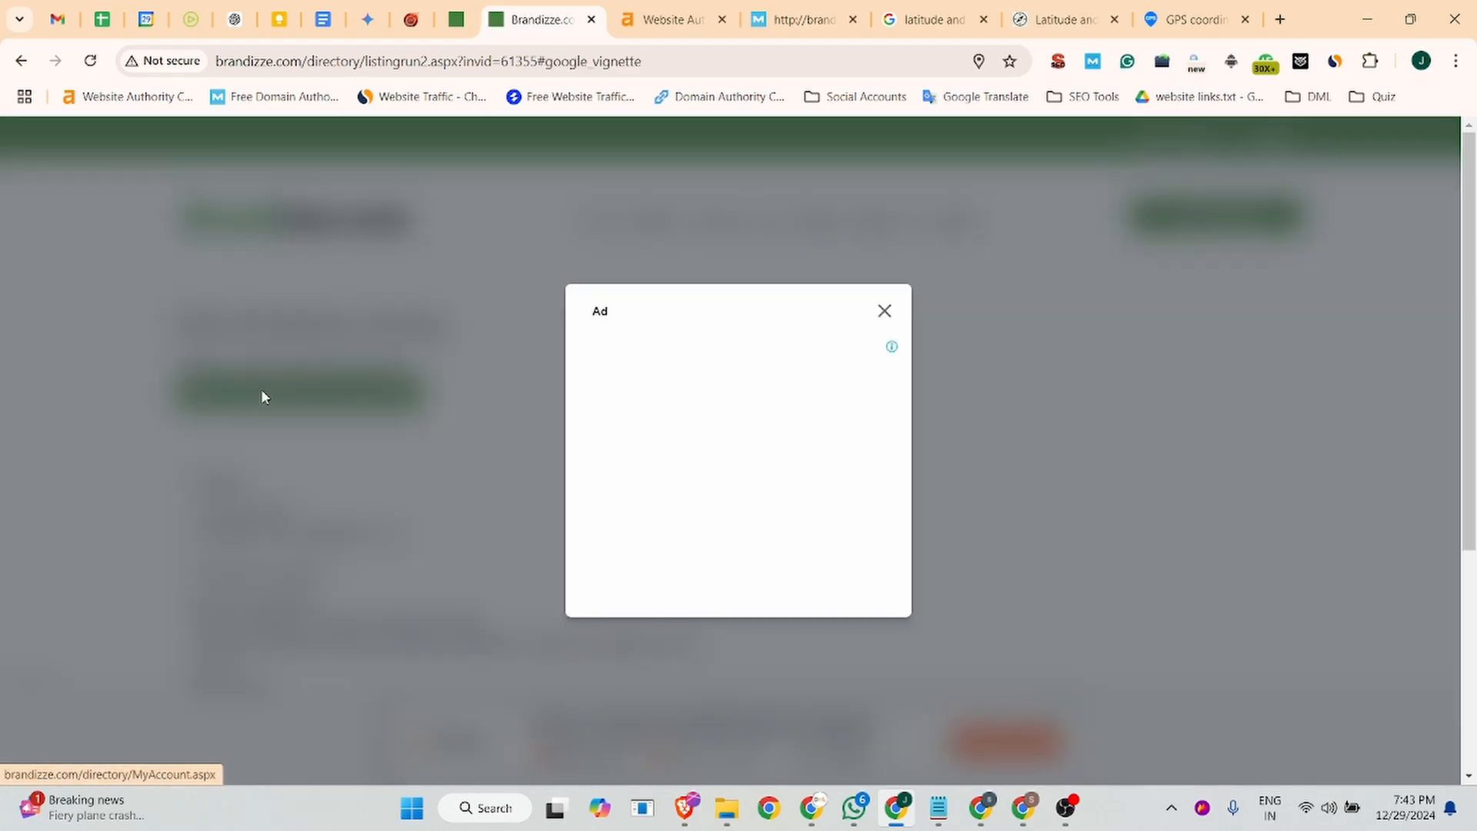
click(884, 312)
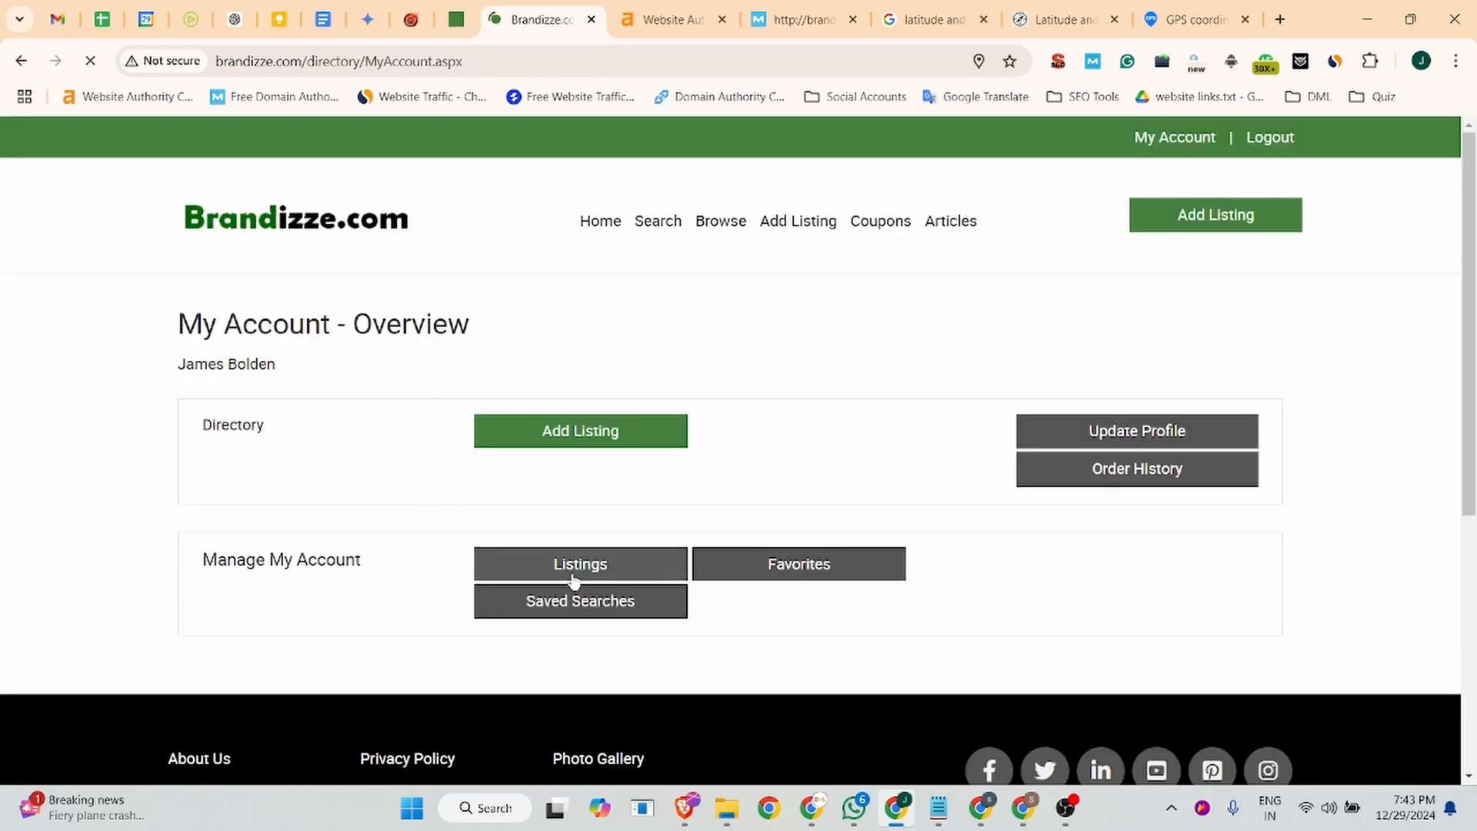
click(570, 567)
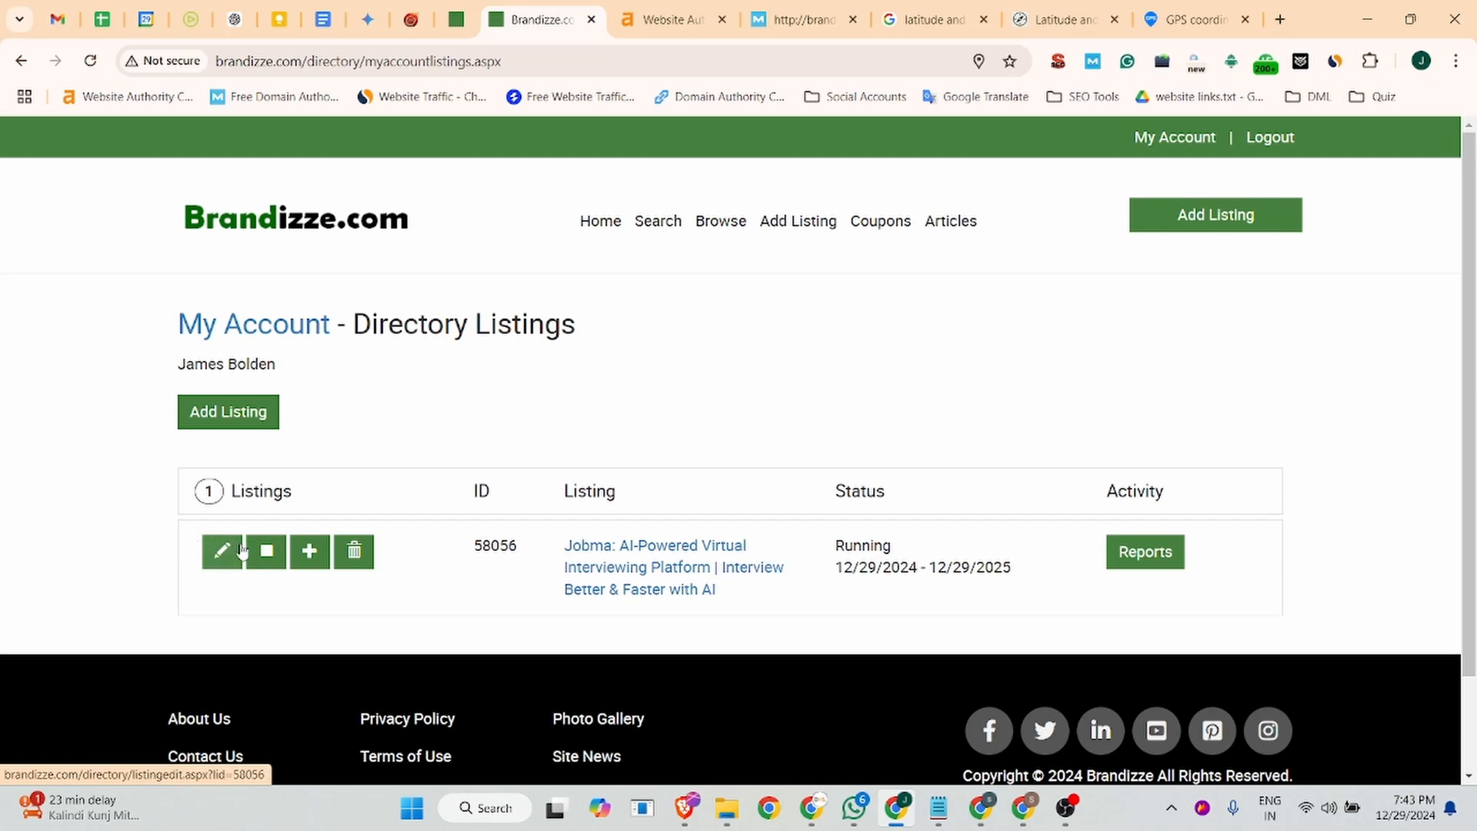
click(654, 570)
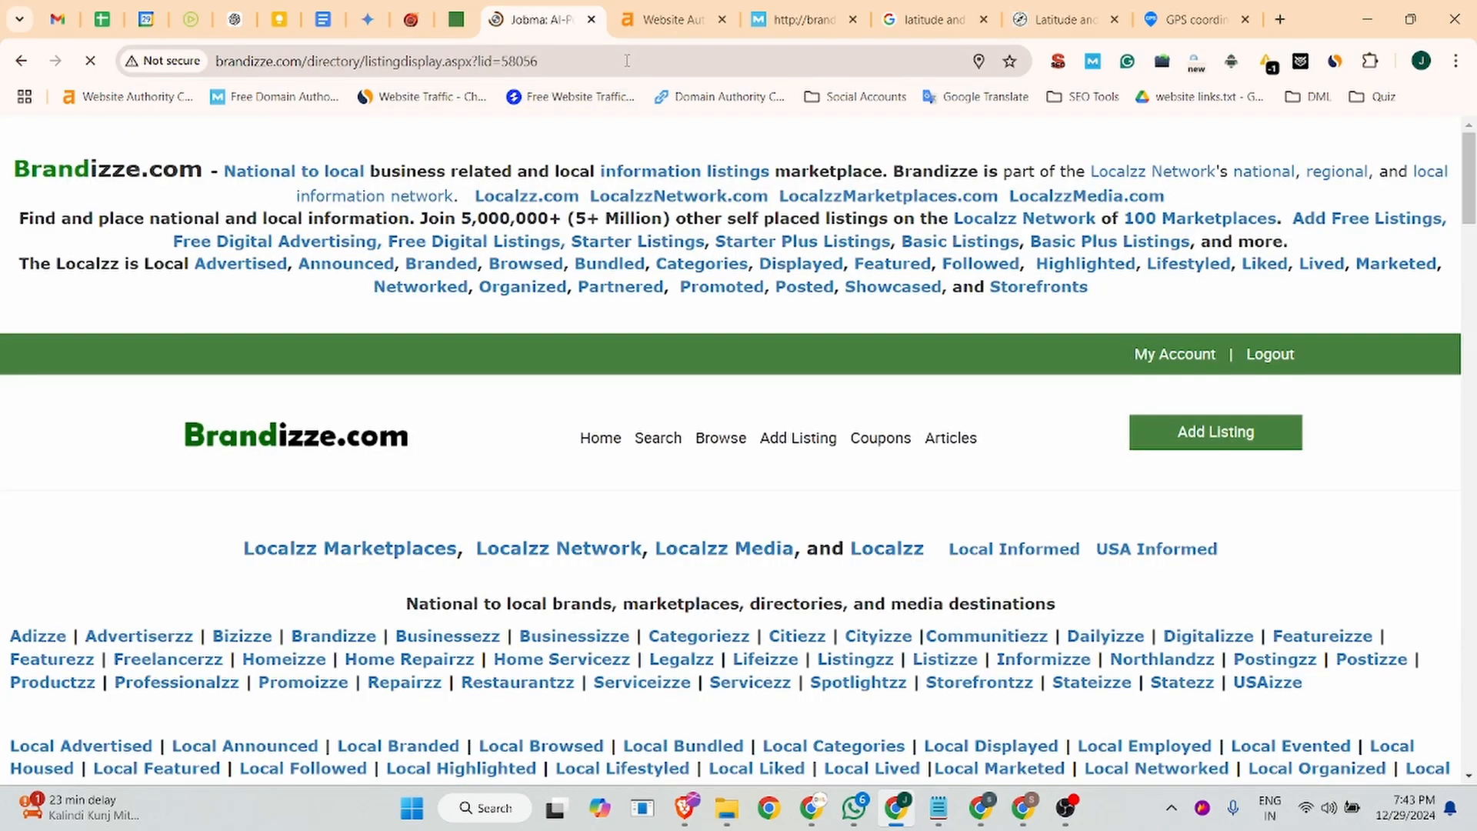
click(627, 60)
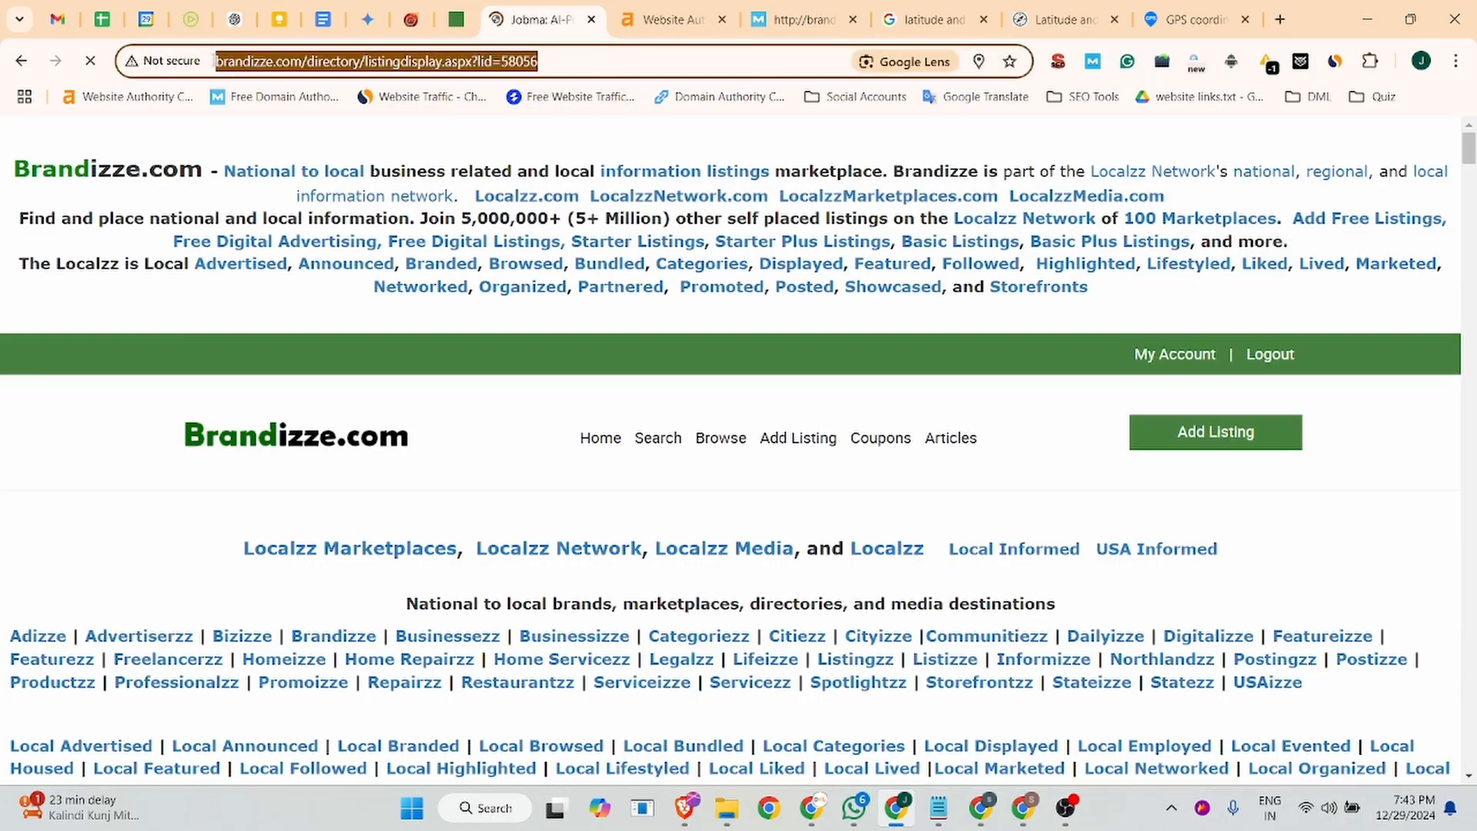
- Review the published listing's title, business name, address, contact and social links, hours, category, description, attachment and map
scroll(560, 247, down, 10)
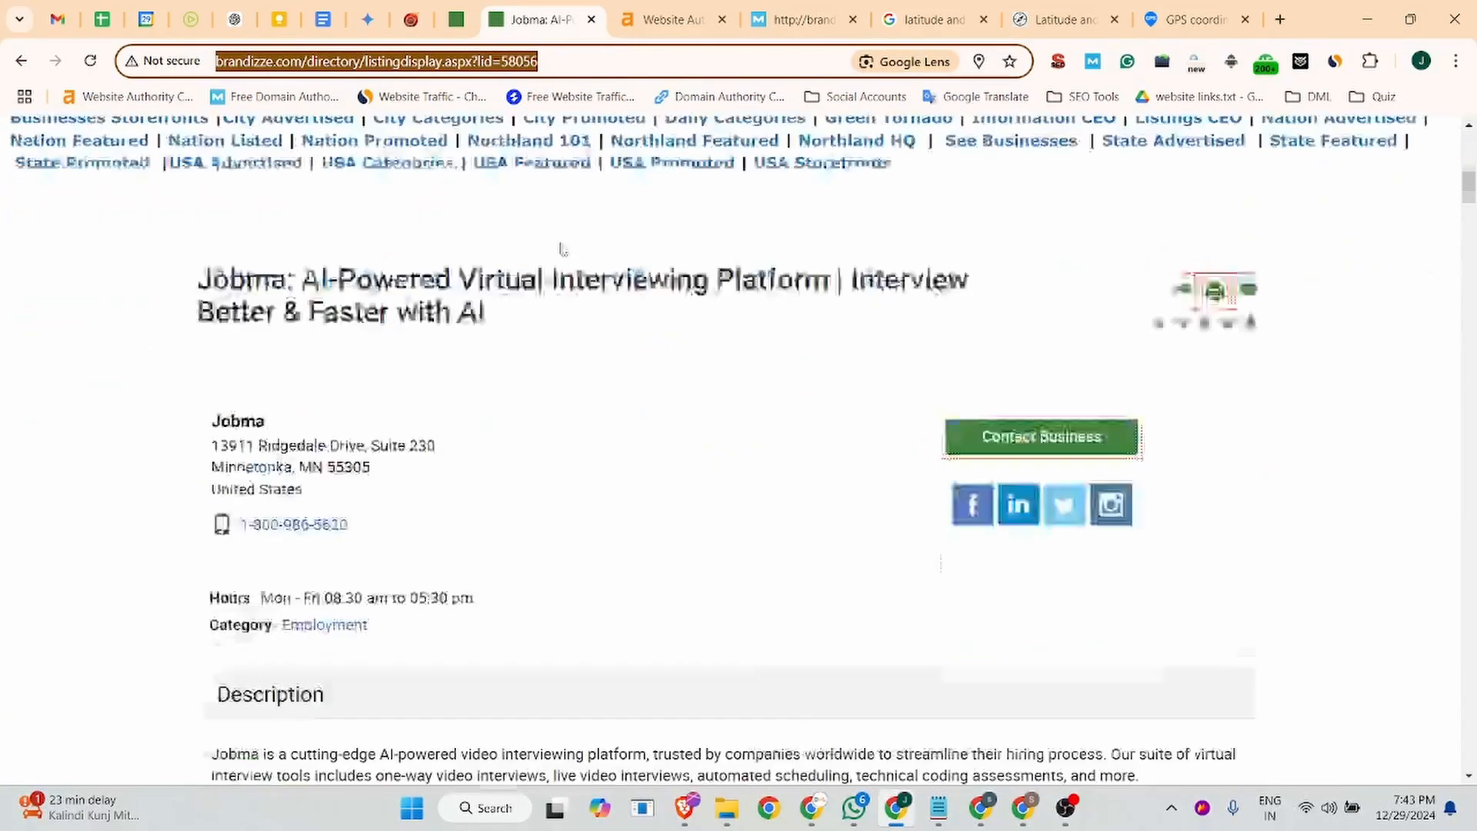
drag(278, 343, 221, 327)
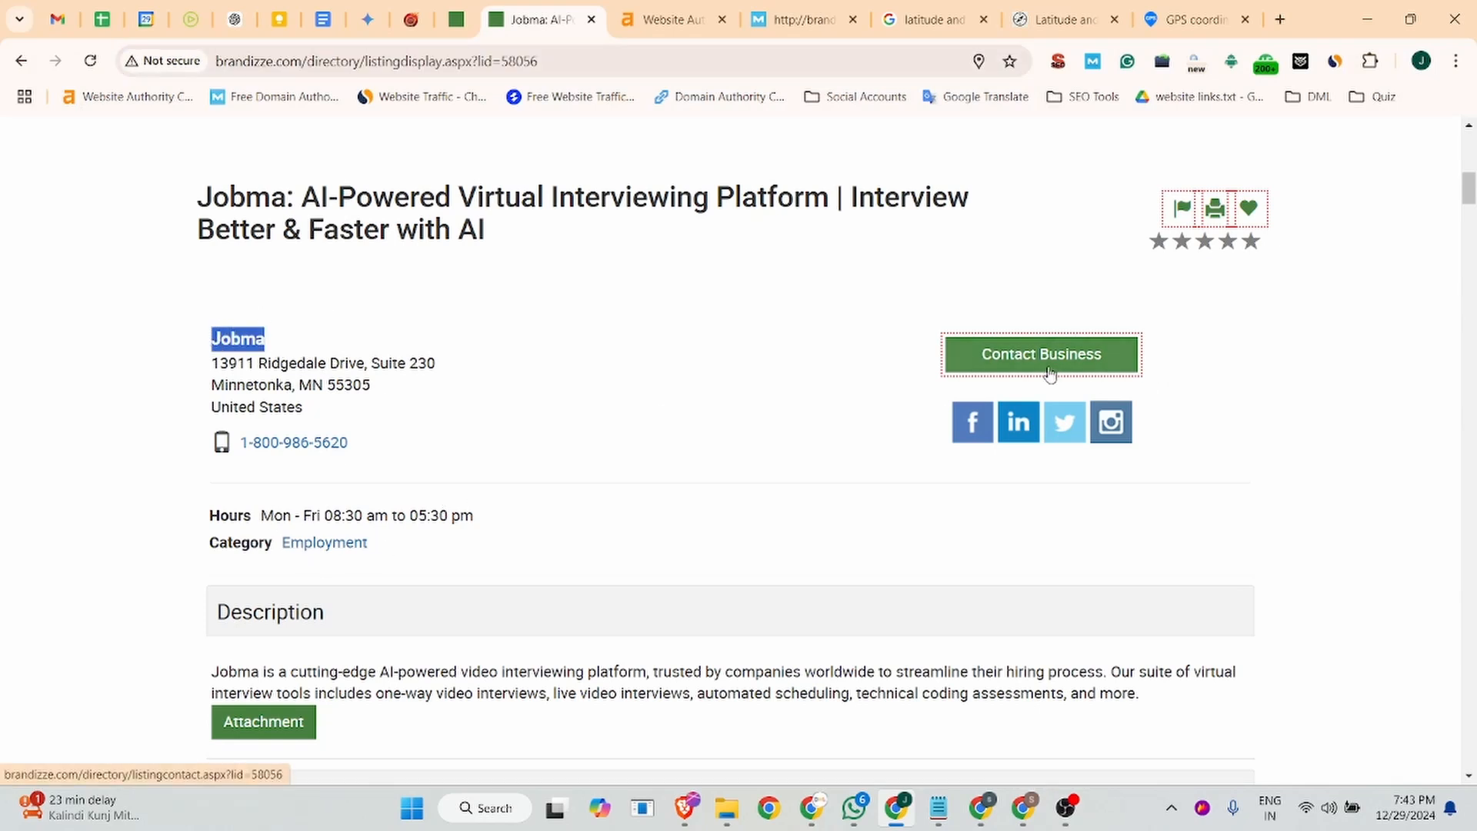
scroll(132, 412, up, 3)
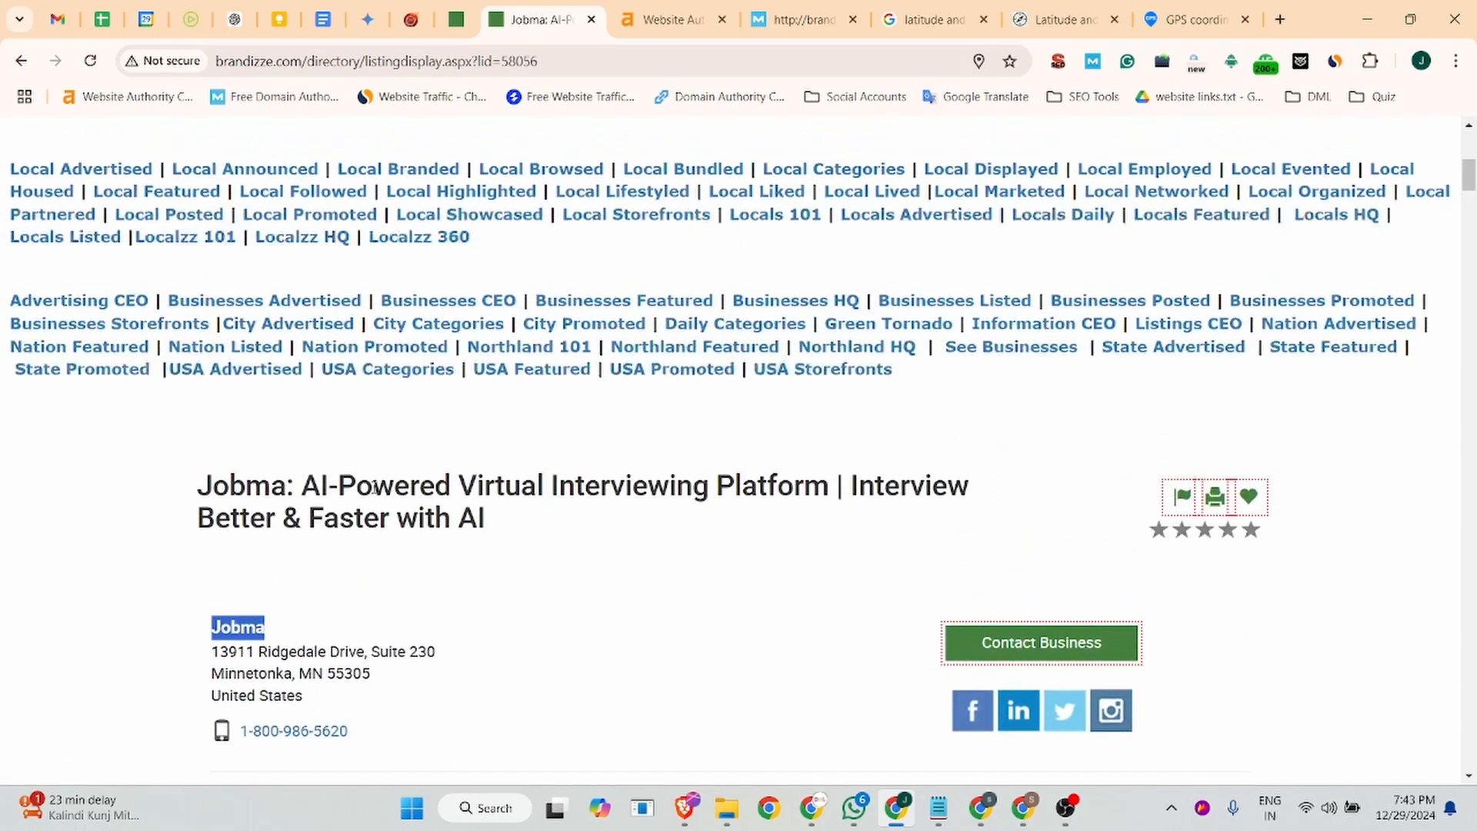
drag(510, 529, 165, 495)
scroll(311, 482, down, 4)
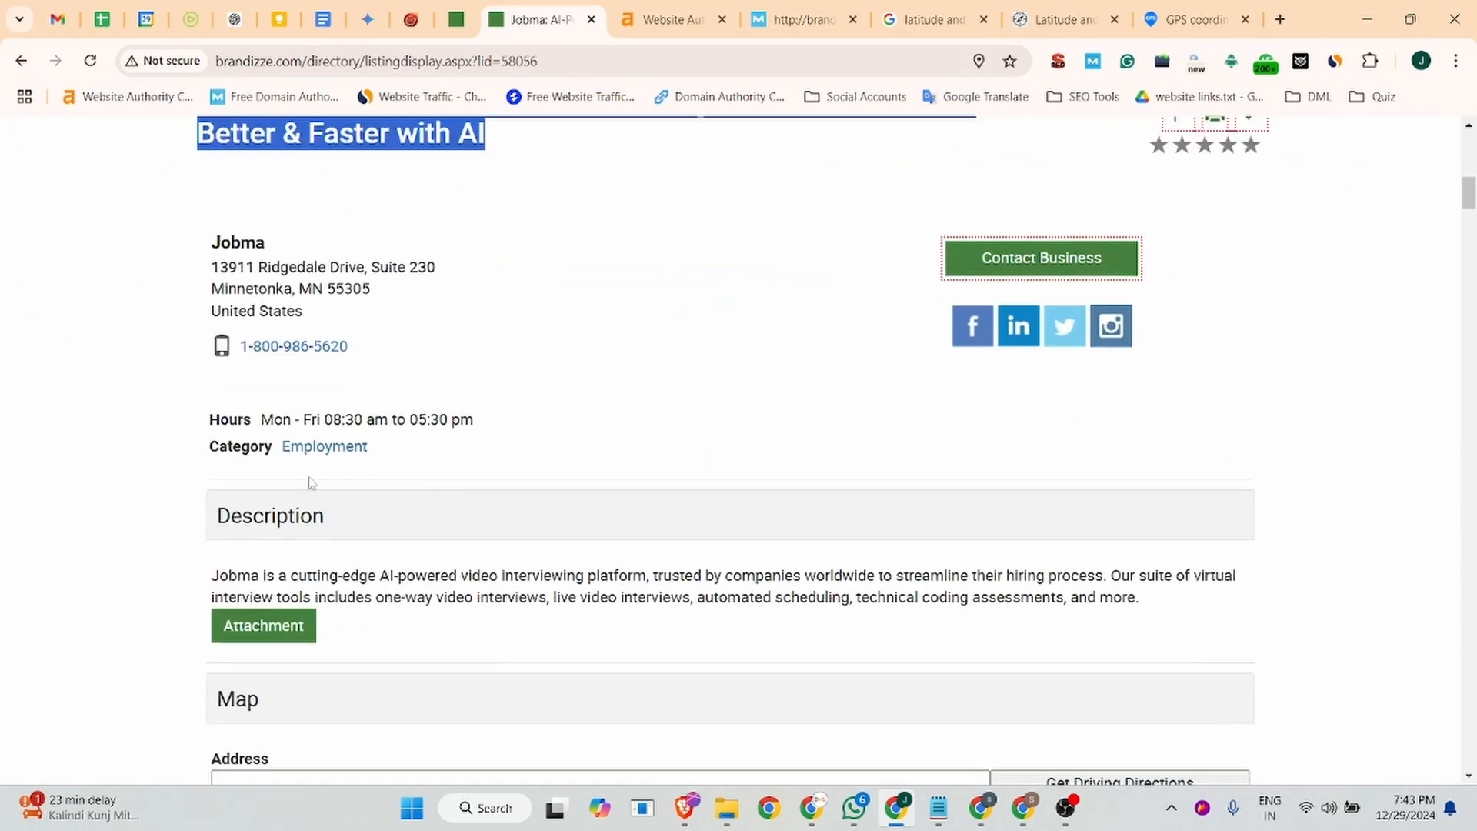
scroll(311, 482, down, 10)
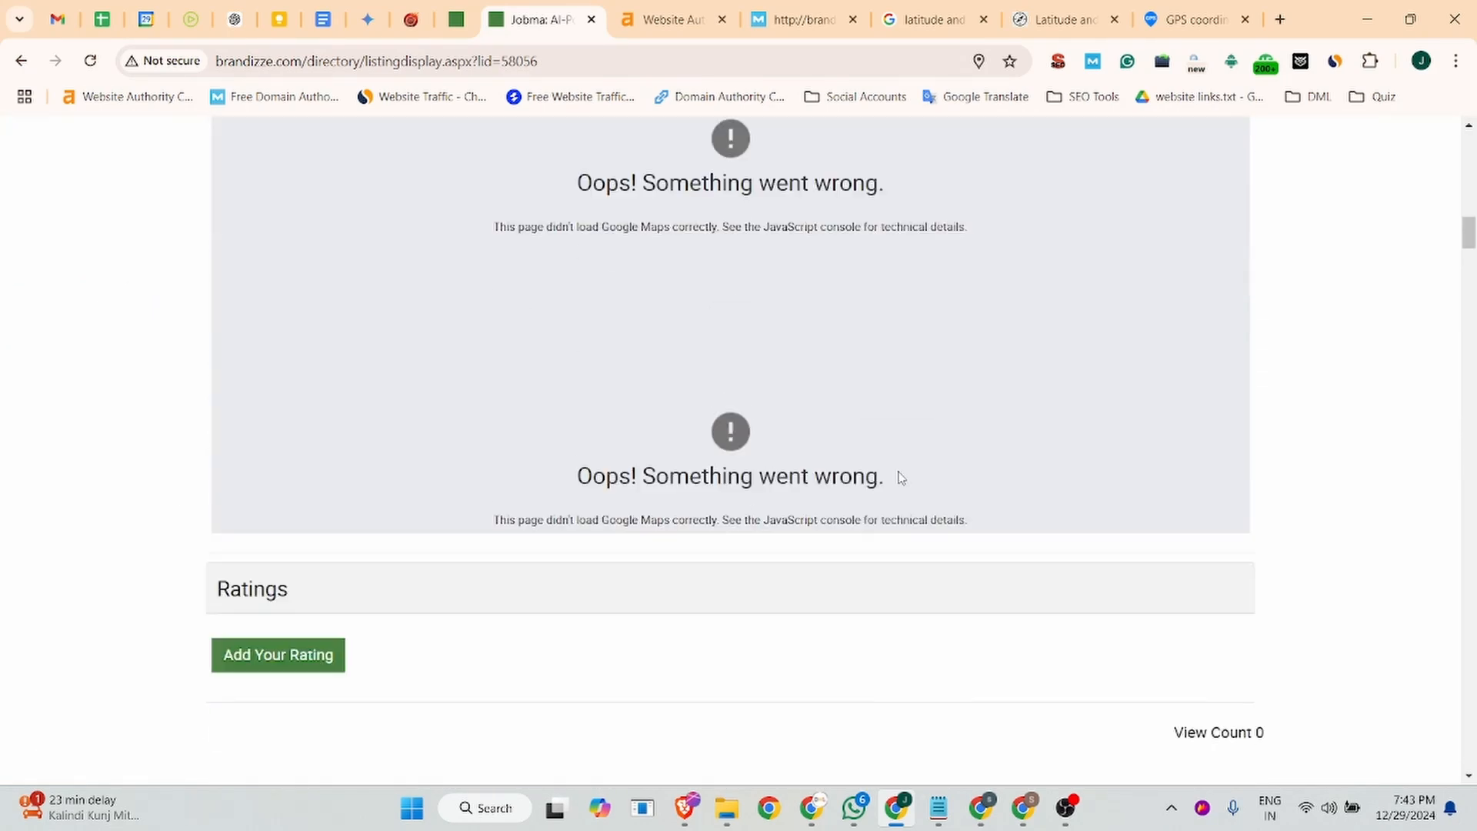
scroll(281, 469, up, 5)
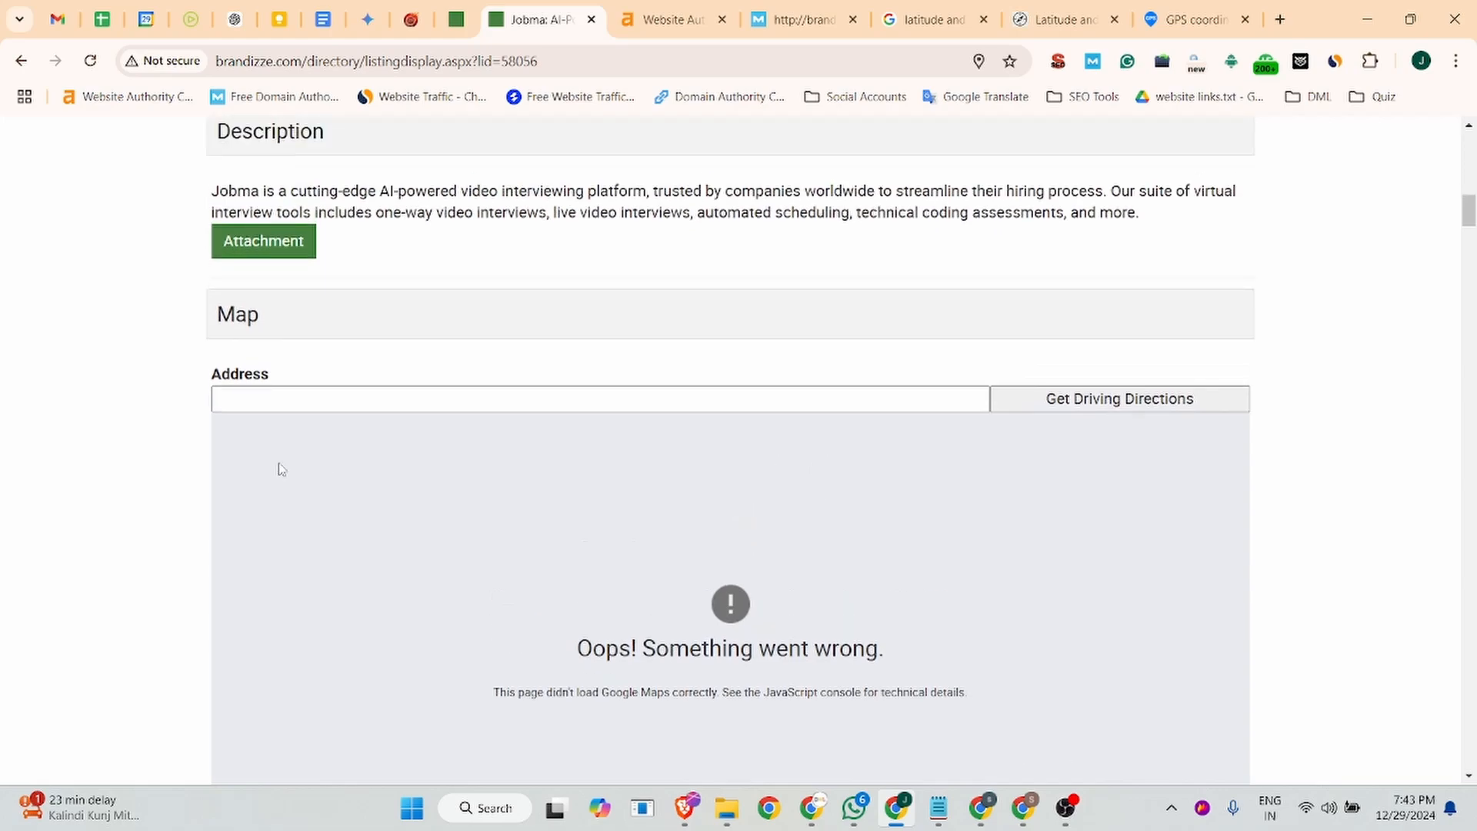
scroll(281, 469, up, 5)
scroll(472, 505, down, 5)
scroll(608, 377, up, 12)
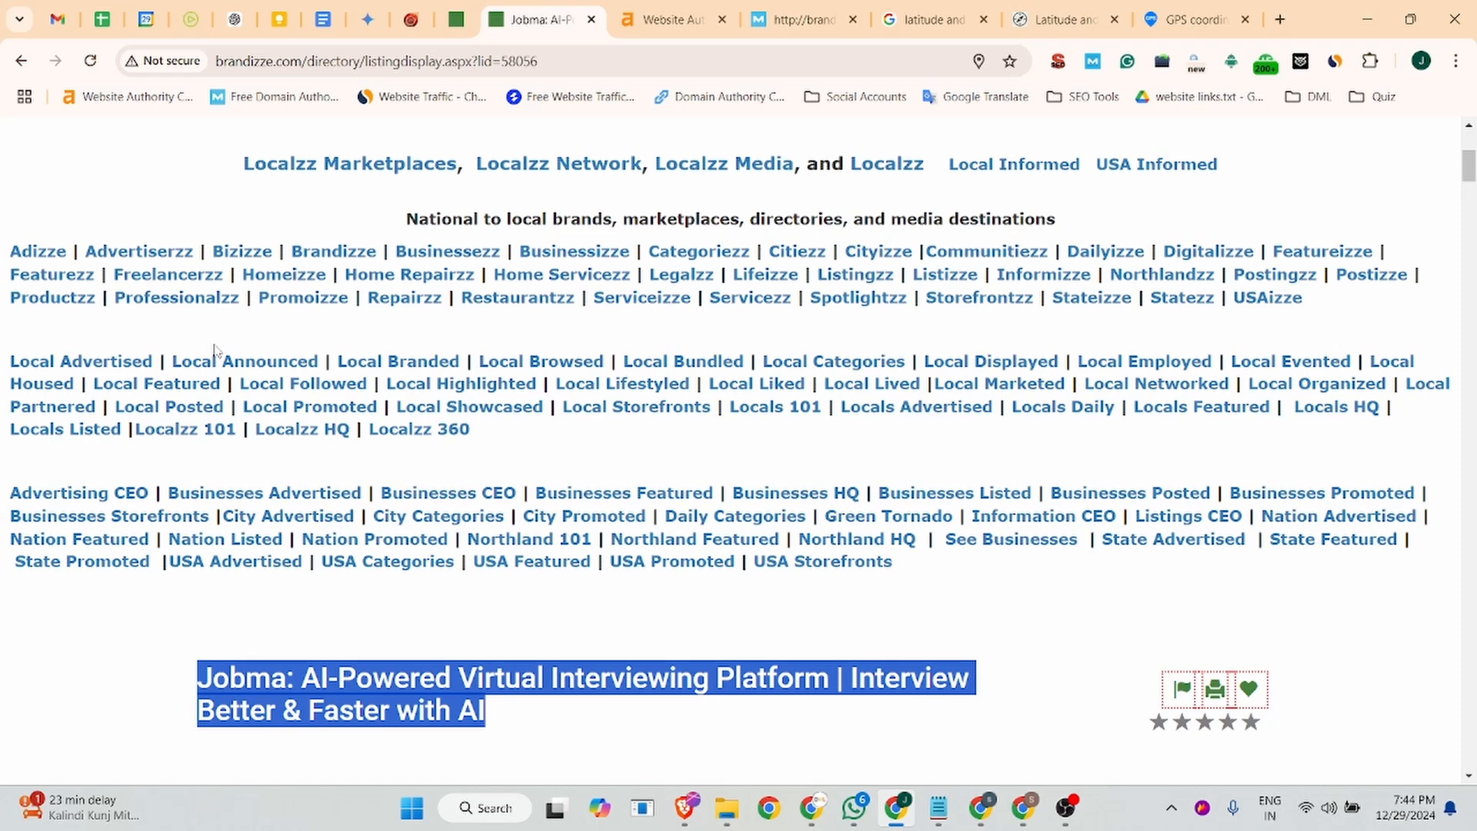
scroll(216, 354, down, 5)
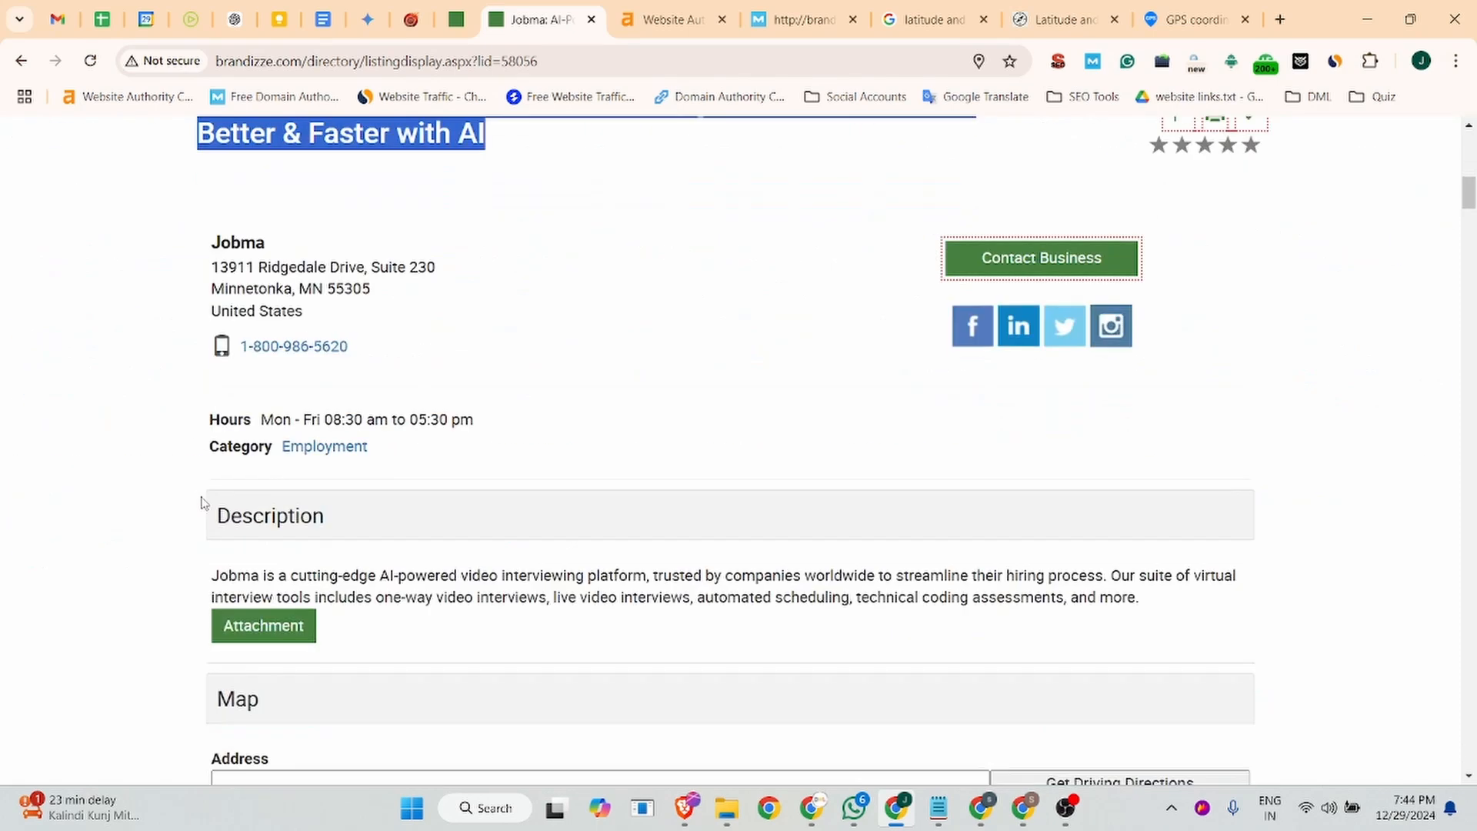